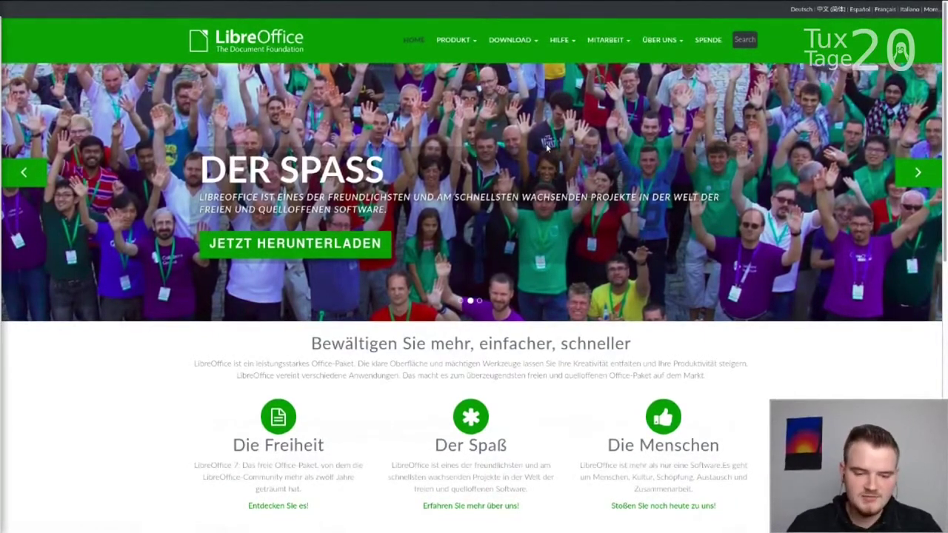
Step: Open the download page from the "Die Freiheit" banner and choose Linux (64-bit) (deb) for LibreOffice 7.0.3
mouse_move(245, 2)
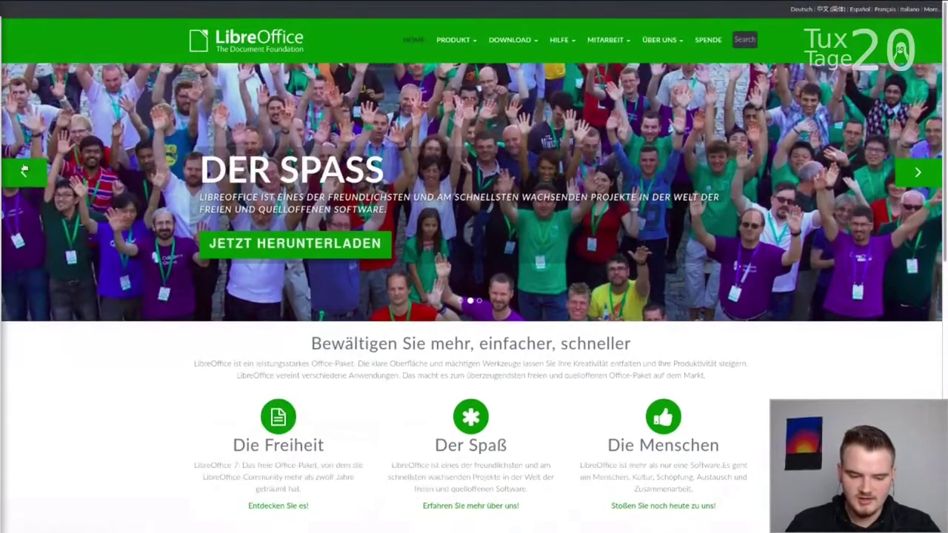
left_click(24, 172)
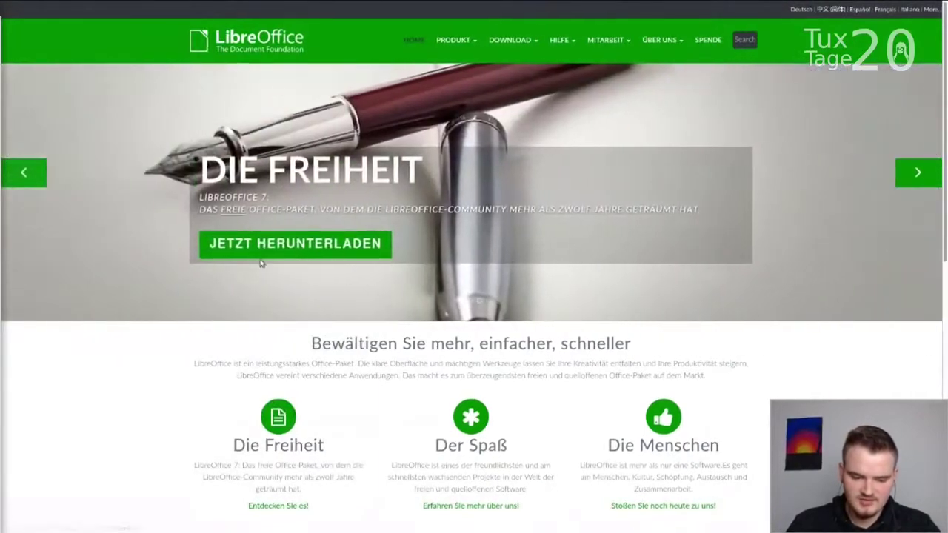
left_click(248, 251)
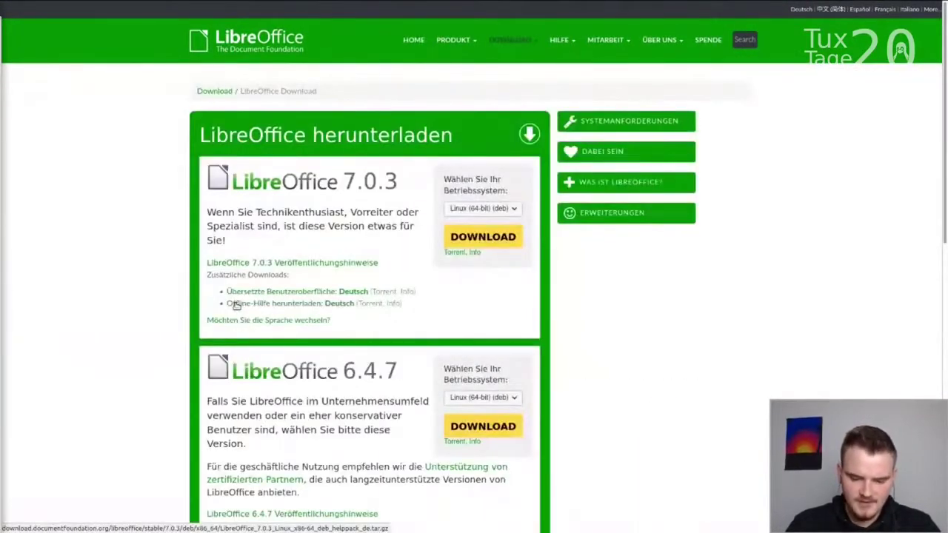
left_click(470, 210)
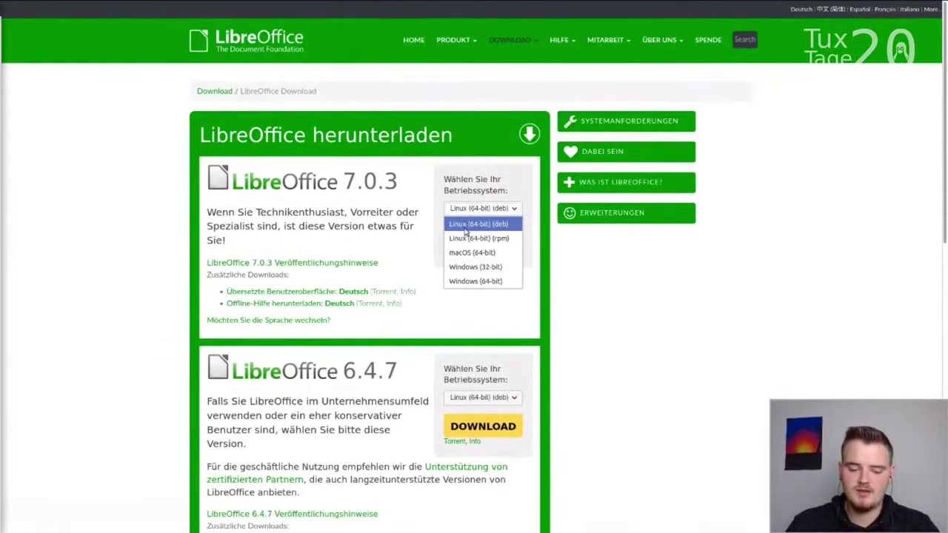
left_click(461, 226)
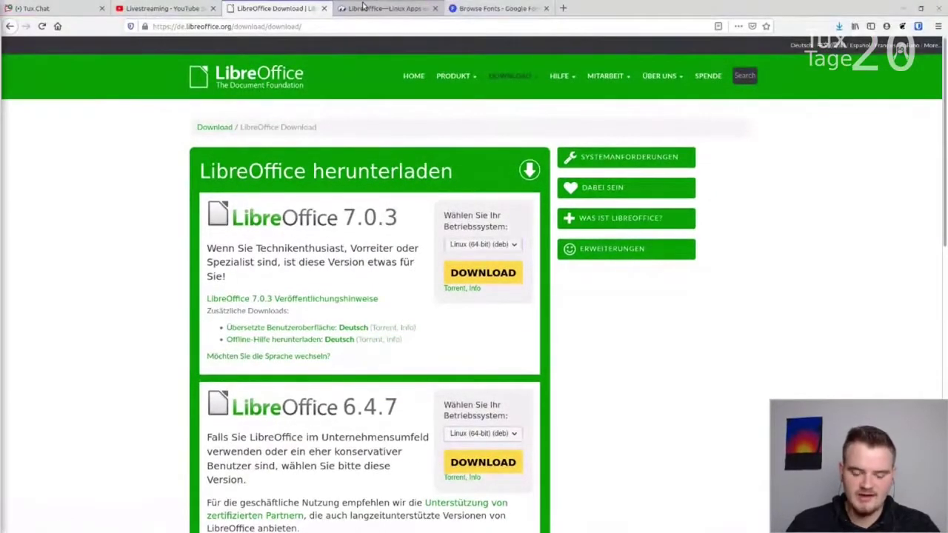
Step: Examine the LibreOffice page on Flathub, including its version and additional information
left_click(363, 7)
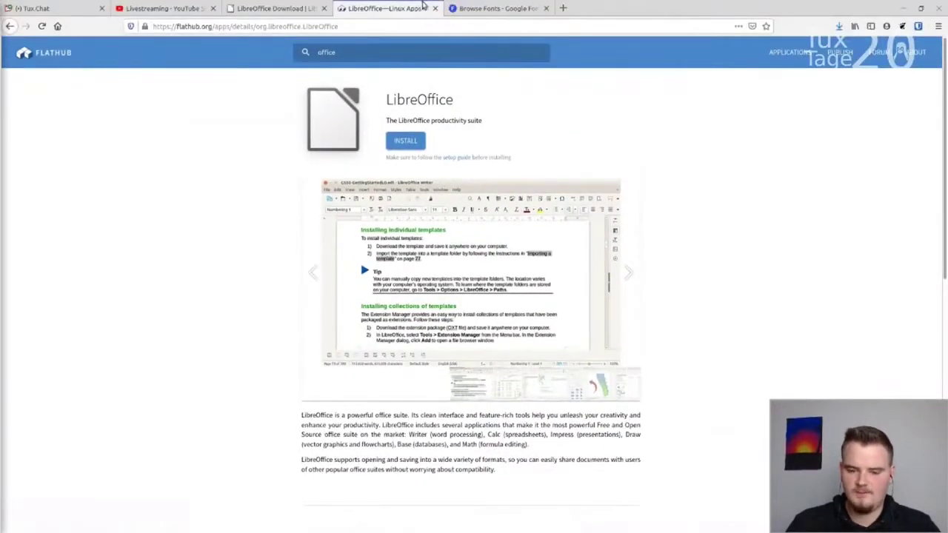
scroll(302, 256, "down", 3)
scroll(302, 255, "down", 3)
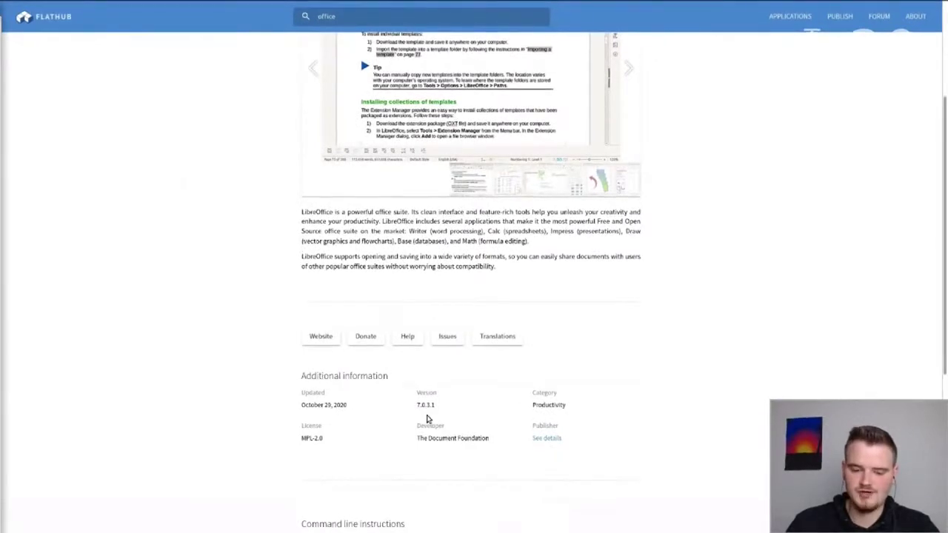
scroll(447, 344, "up", 1)
scroll(447, 343, "up", 4)
Step: Switch to the file manager and open the DEBS folder inside LibreOffice_7.0.3.1_Linux_x86-64_deb in Downloads
mouse_move(904, 11)
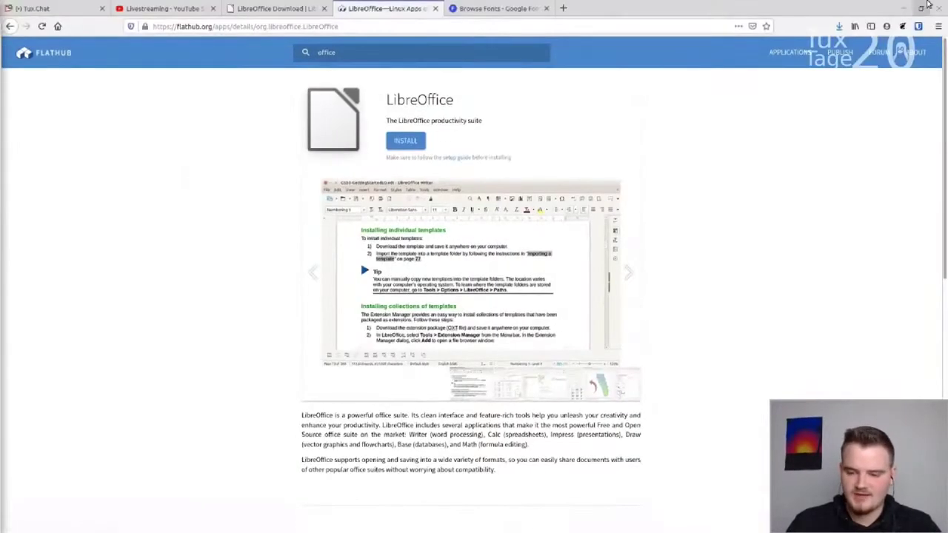
left_click(904, 10)
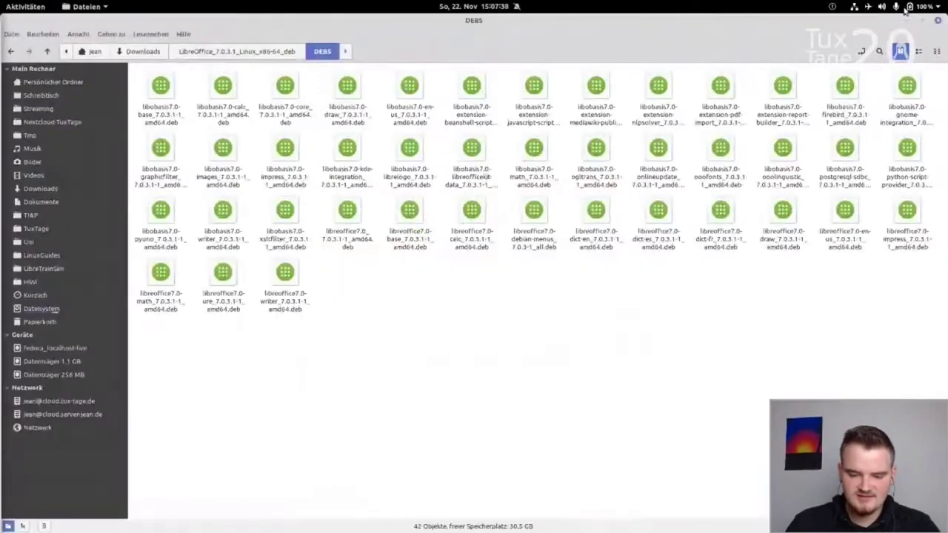
left_click(148, 52)
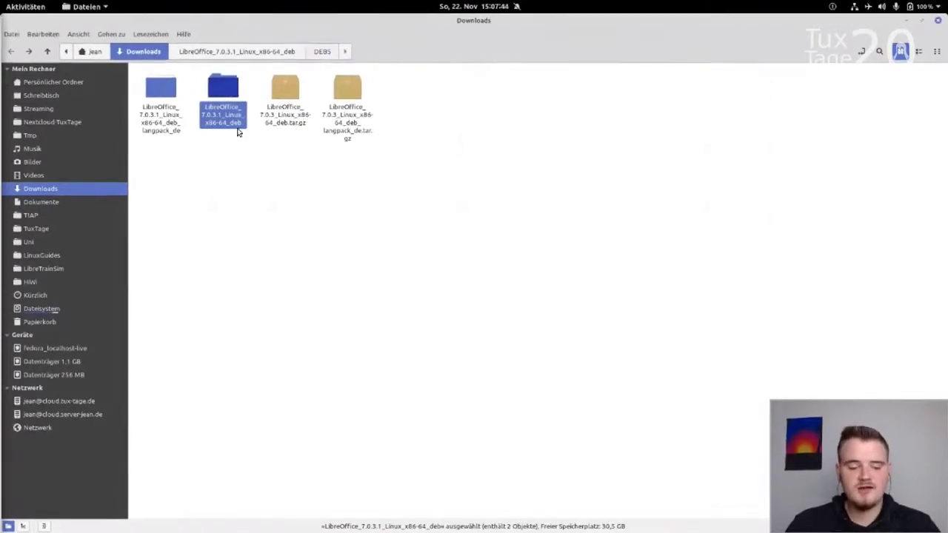
double_click(222, 89)
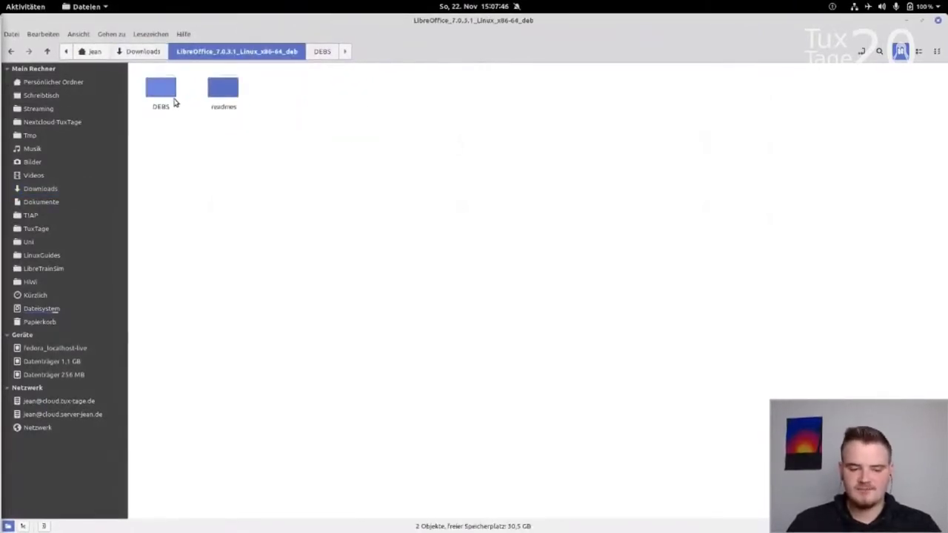
double_click(169, 98)
Step: Open a terminal in the DEBS folder and move its window towards the middle of the desktop
right_click(426, 346)
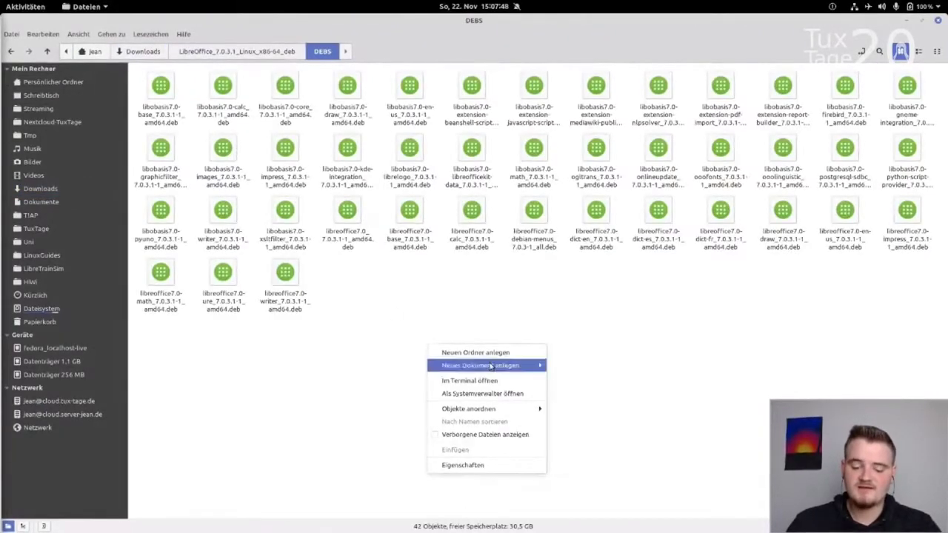
left_click(474, 380)
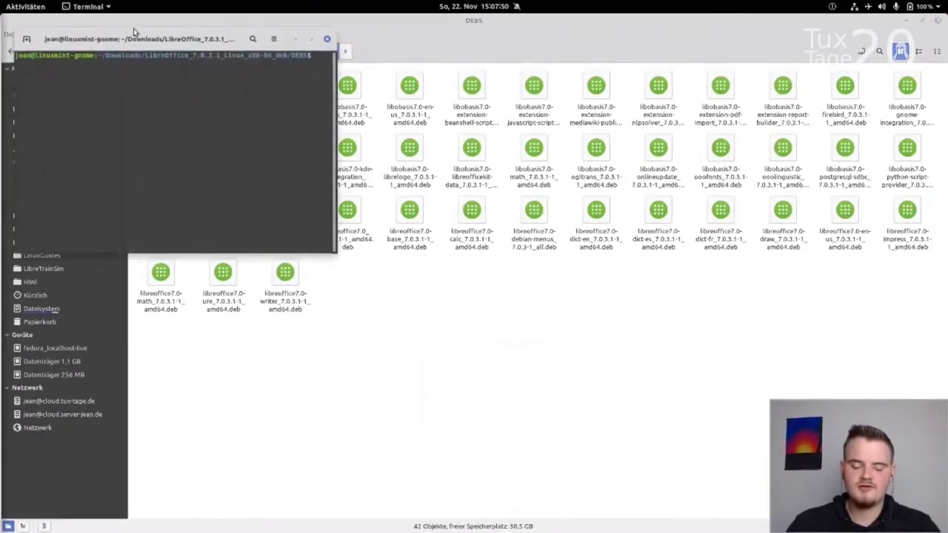
left_click_drag(143, 42, 404, 174)
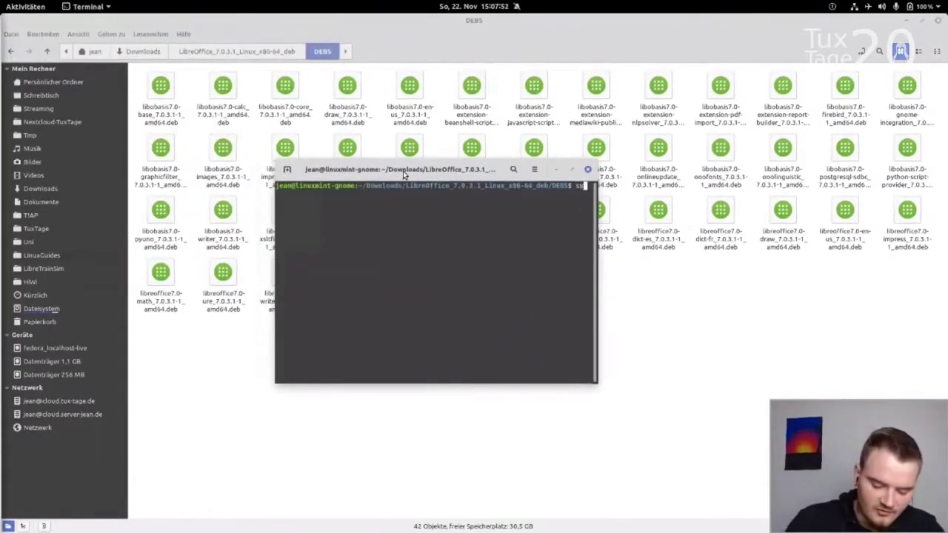
type("sudo apt instal")
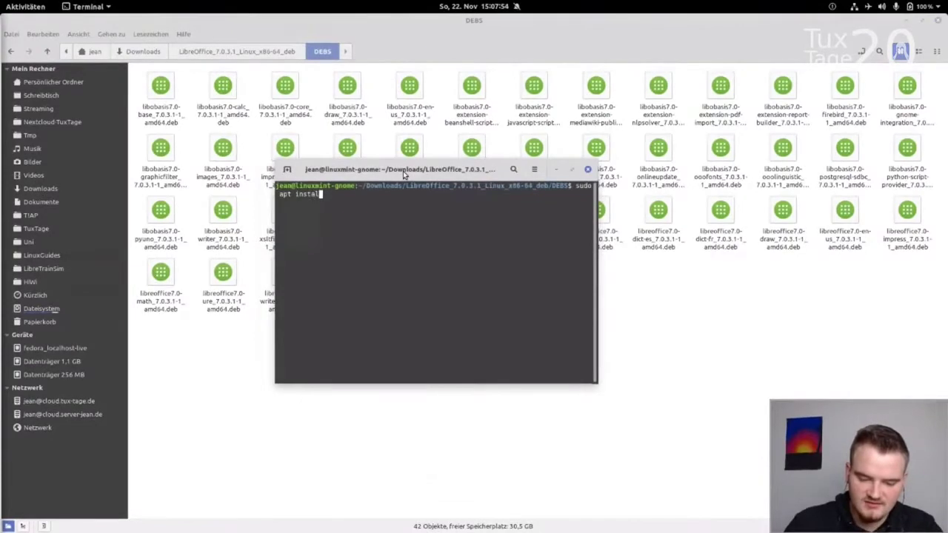
key("BackSpace")
key("BackSpace")
key("BackSpace")
key("BackSpace")
key("BackSpace")
key("BackSpace")
key("BackSpace")
key("BackSpace")
key("BackSpace")
key("BackSpace")
key("BackSpace")
key("BackSpace")
key("BackSpace")
key("BackSpace")
Step: Install all packages in the folder with "sudo dpkg -i *", entering the account password, and maximize the terminal window
type("su")
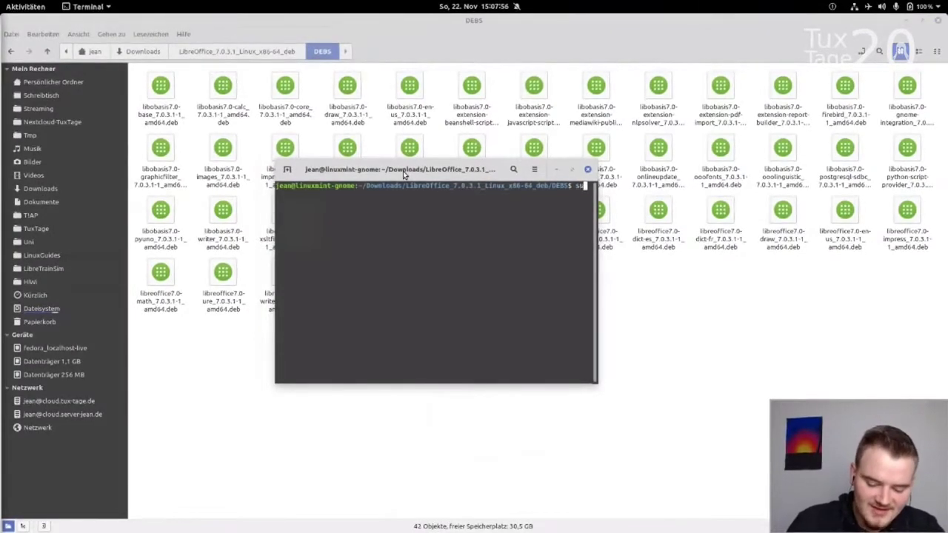
type("do dpkg")
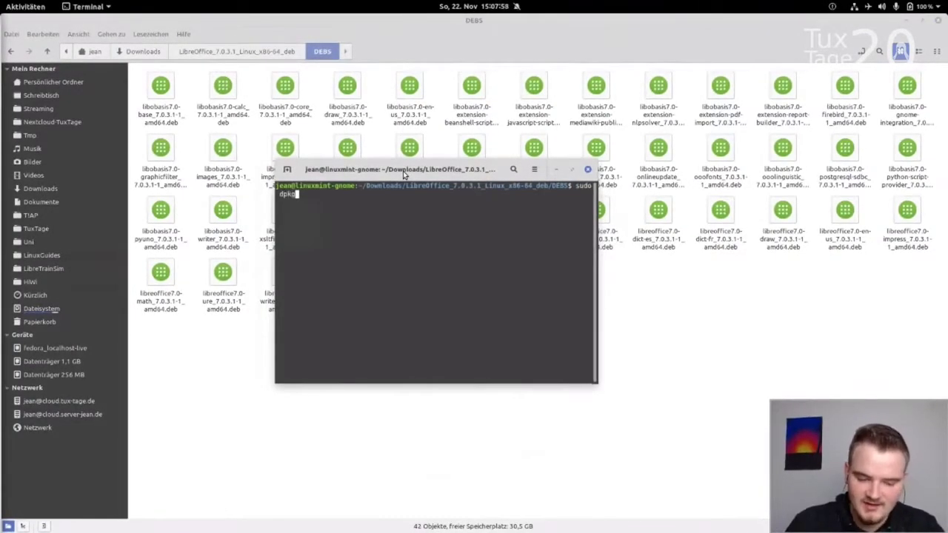
type(" -i *")
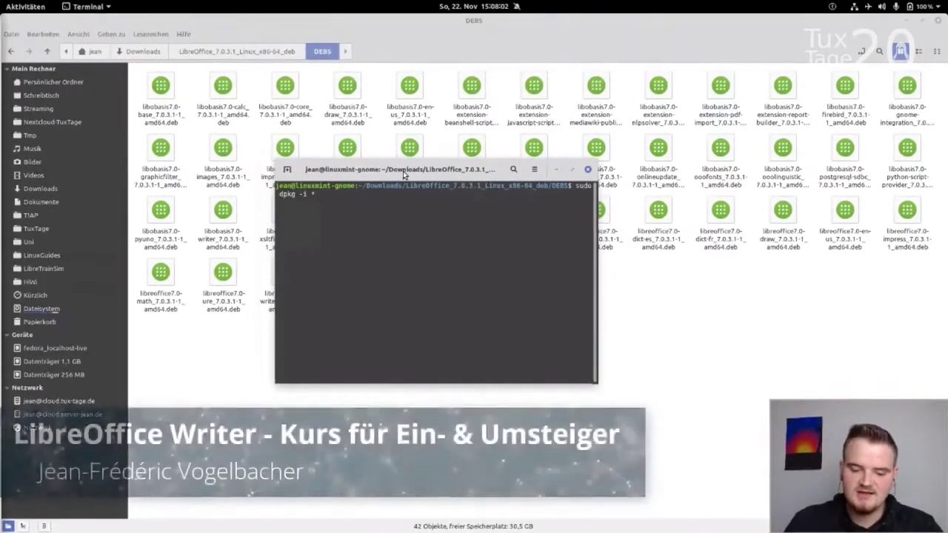
key("Return")
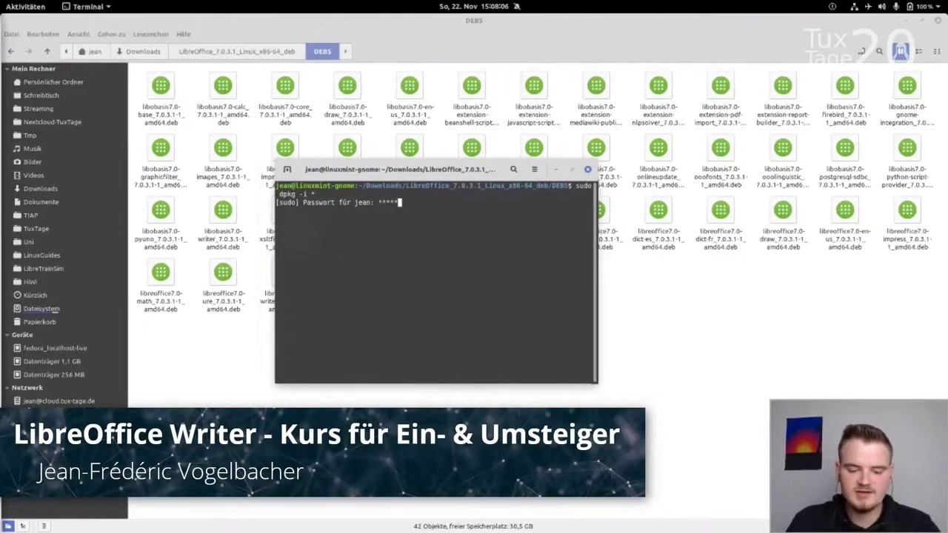
key("Return")
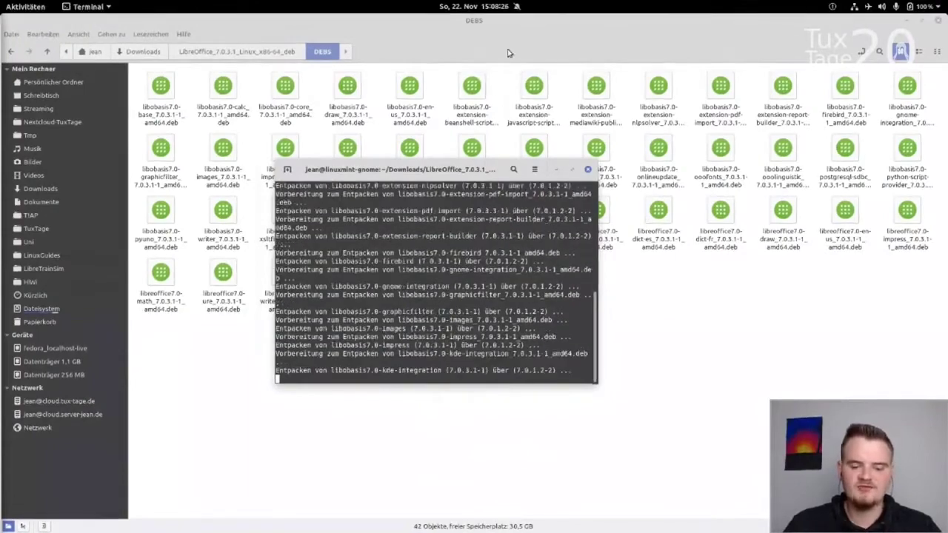
left_click_drag(398, 165, 404, 13)
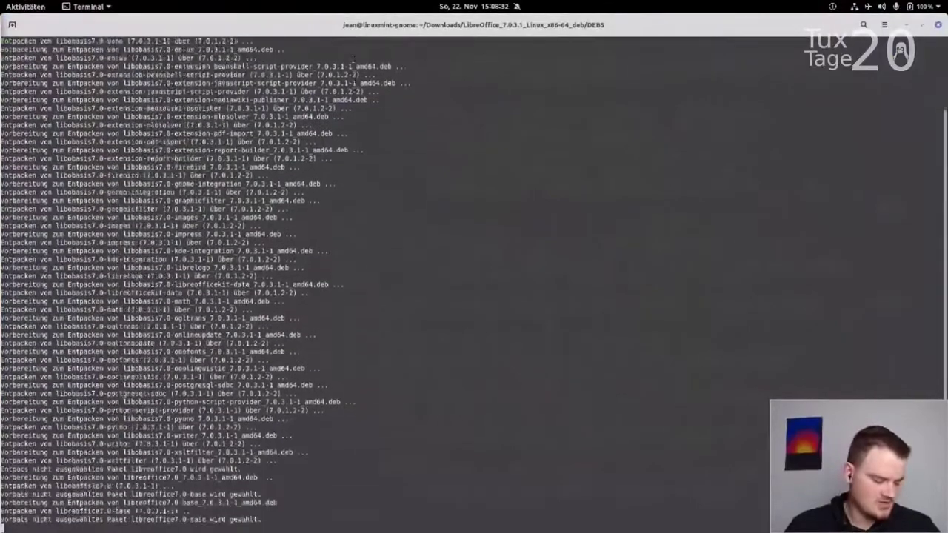
Step: Switch to the browser and look through the font families on the Google Fonts browse page
left_click(25, 6)
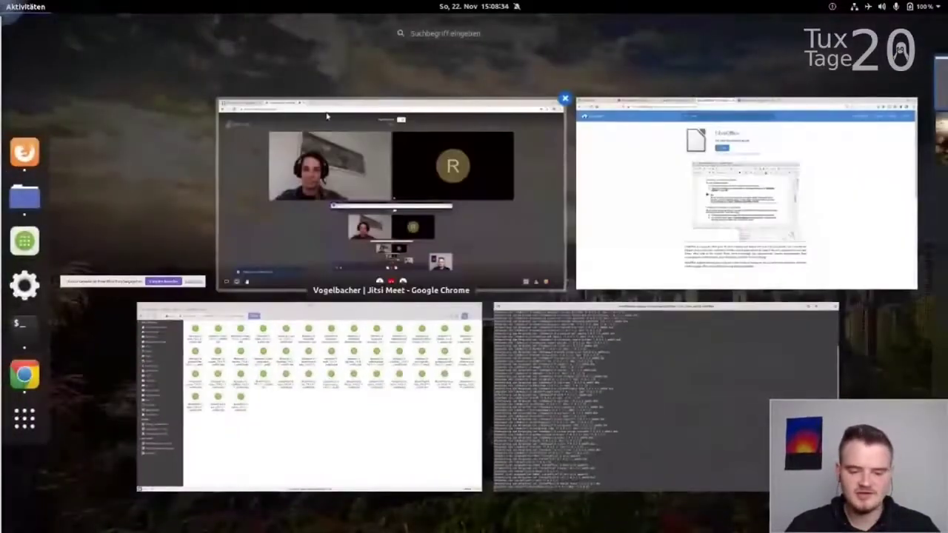
left_click(615, 144)
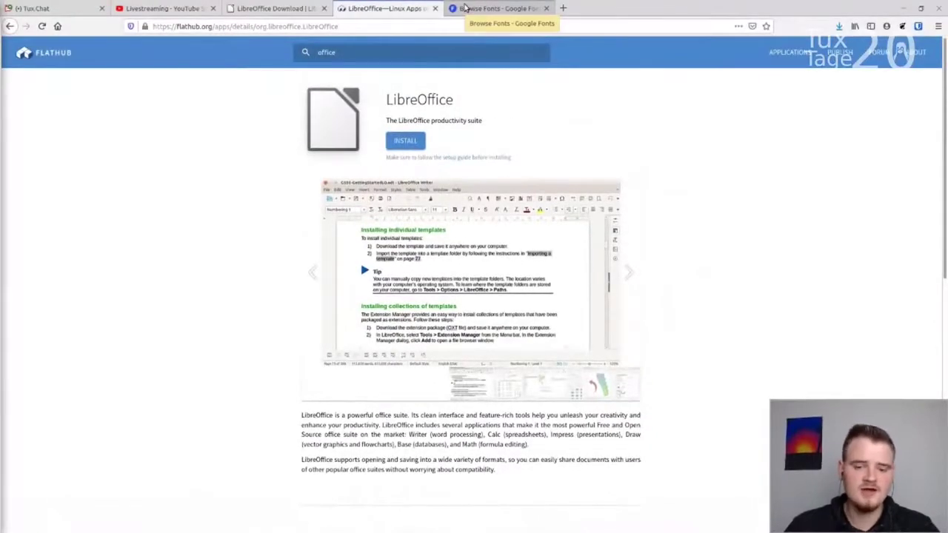
left_click(466, 7)
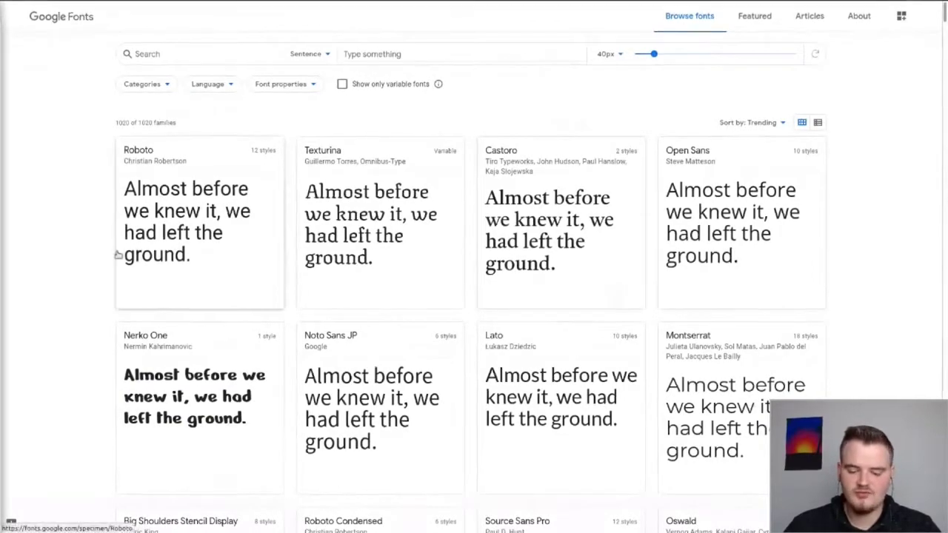
scroll(82, 214, "down", 6)
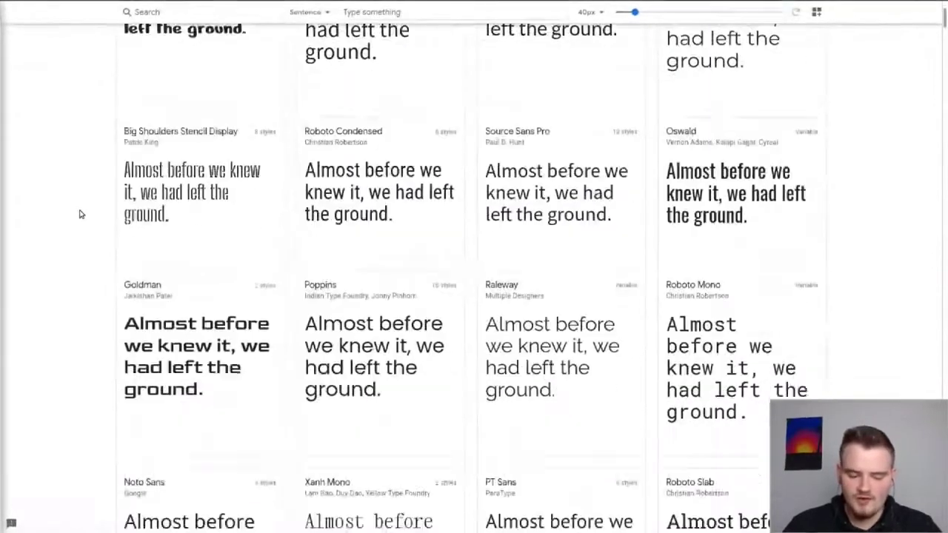
scroll(82, 214, "down", 4)
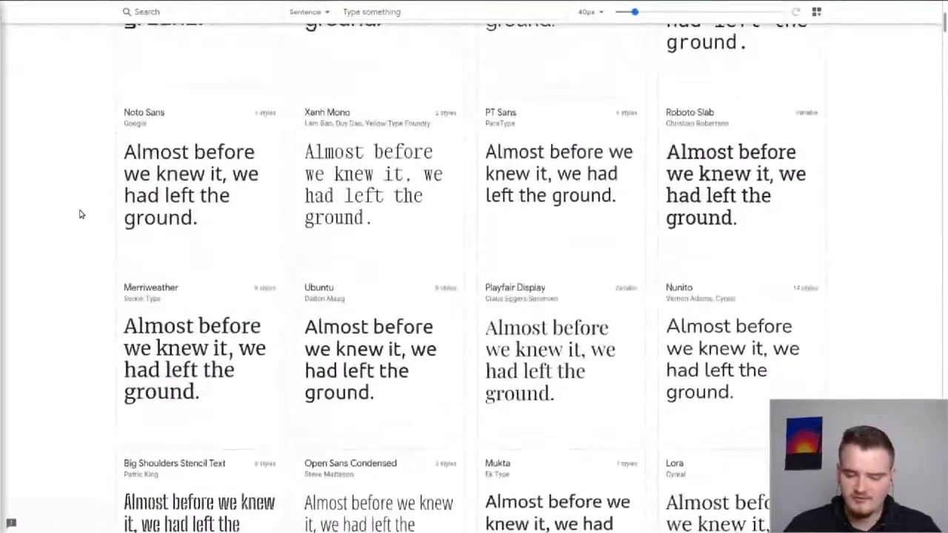
scroll(81, 214, "up", 5)
scroll(81, 214, "up", 5)
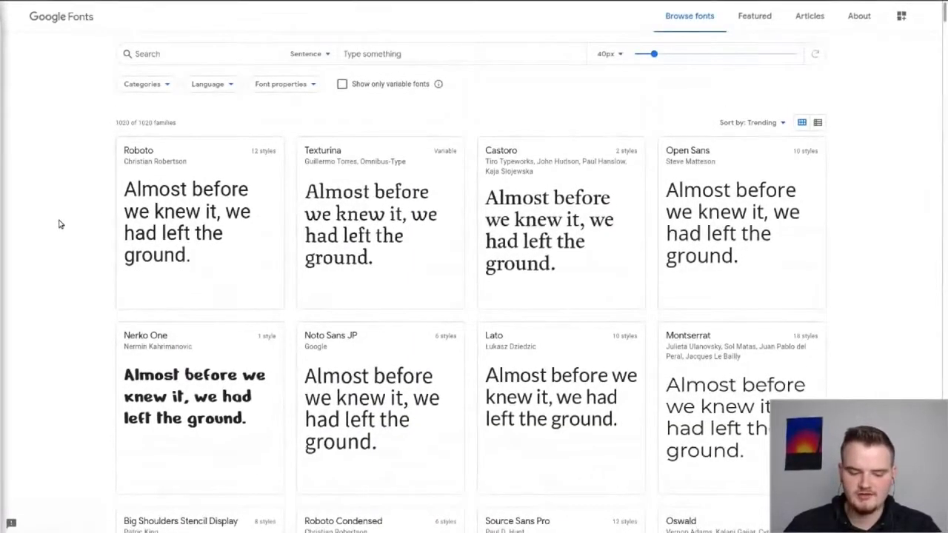
scroll(60, 224, "down", 5)
scroll(60, 224, "down", 8)
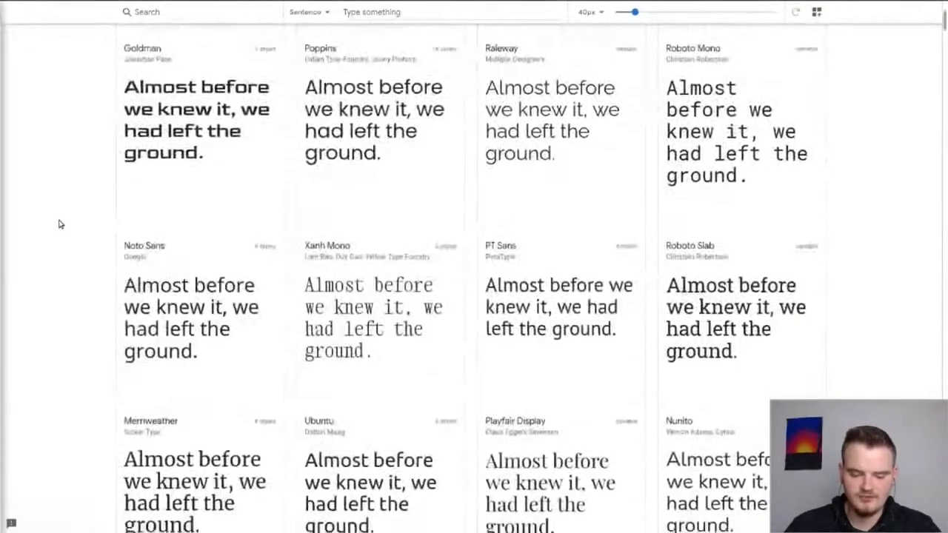
scroll(60, 223, "up", 5)
scroll(60, 224, "up", 10)
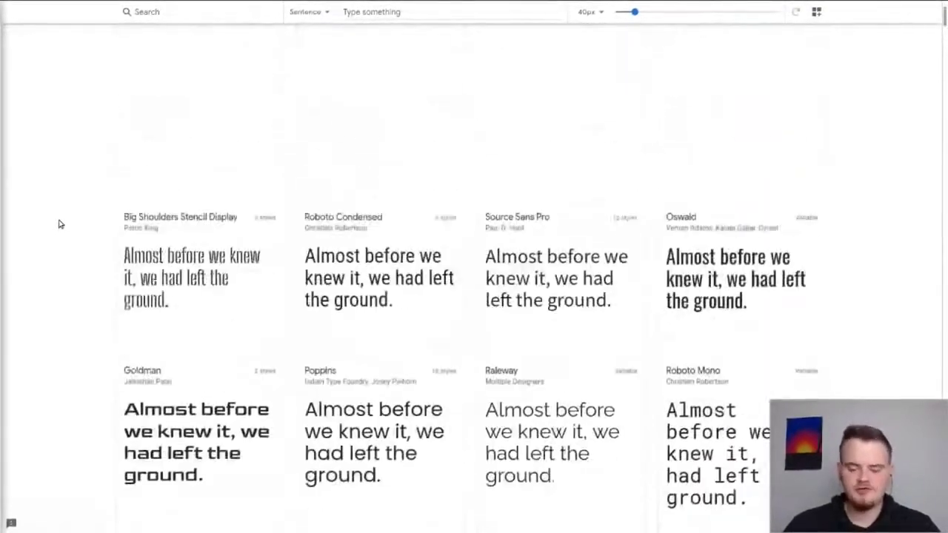
Step: Return to the terminal and go up two directory levels to Downloads with "cd .."
mouse_move(902, 10)
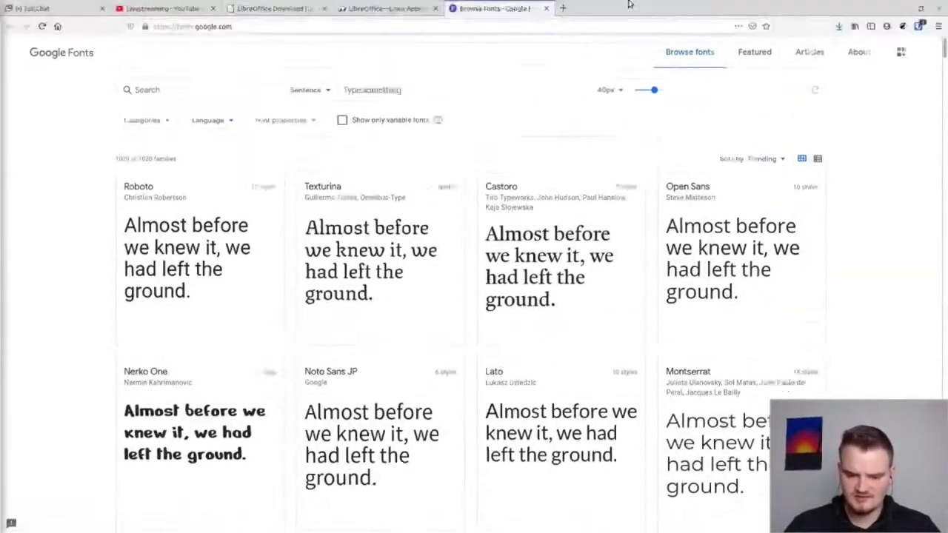
left_click(901, 11)
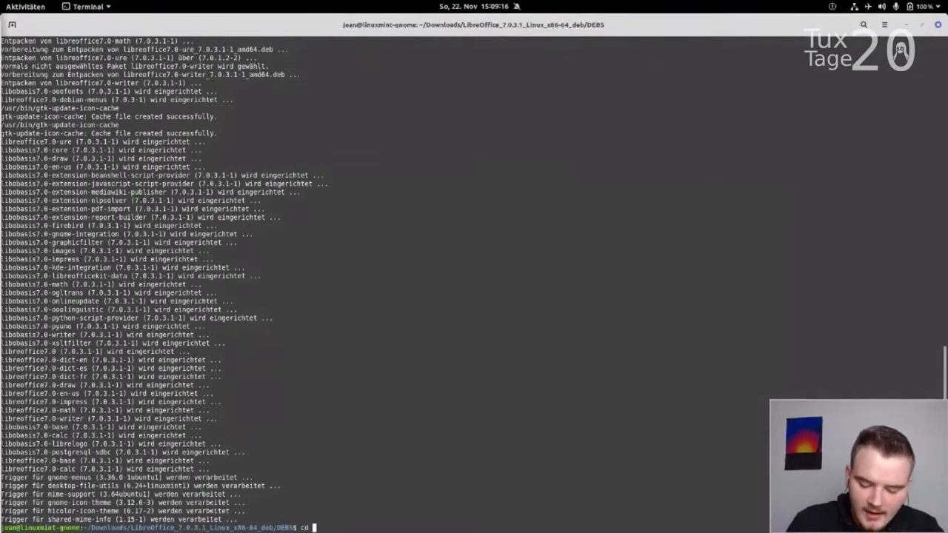
key("Return")
type("cd ..")
key("Return")
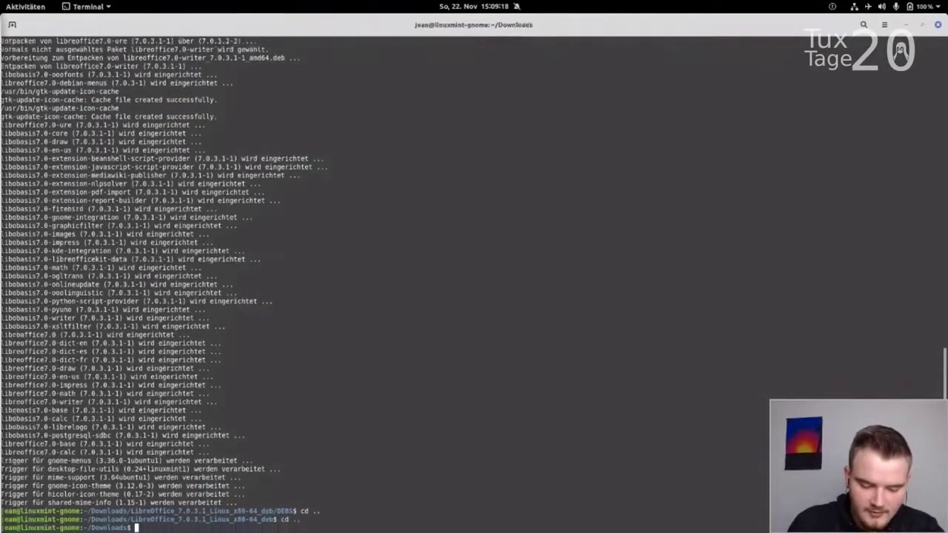
Step: Change into the LibreOffice_7.0.3.1_Linux_x86-64_deb_langpack_de directory
type("cd")
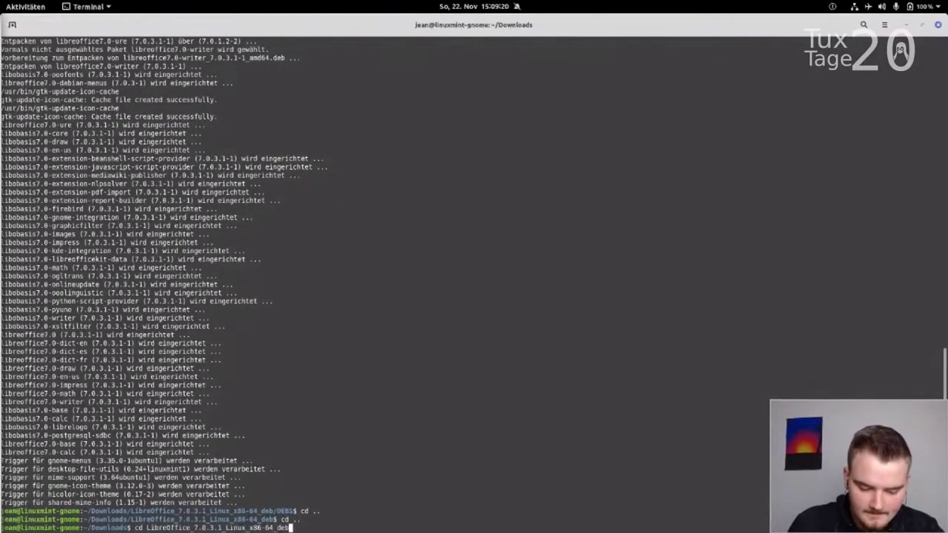
key("Tab")
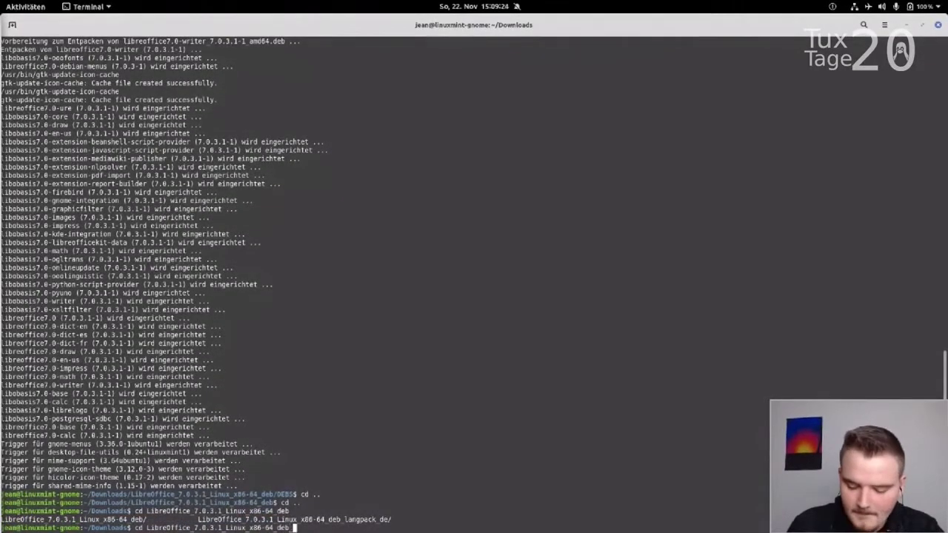
type("_")
key("Tab")
key("Return")
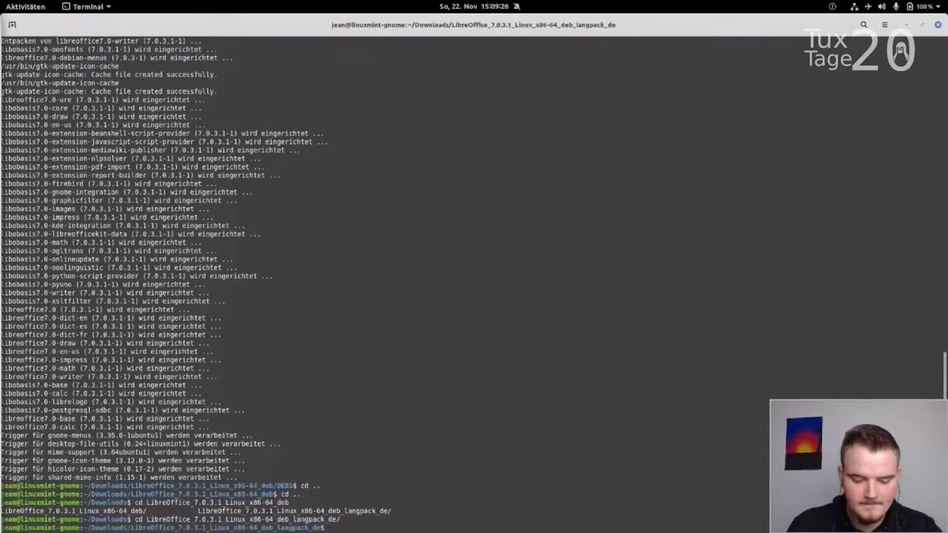
Step: Change into the language pack's DEBS folder and list its contents
type("cd DEBS/")
key("Tab")
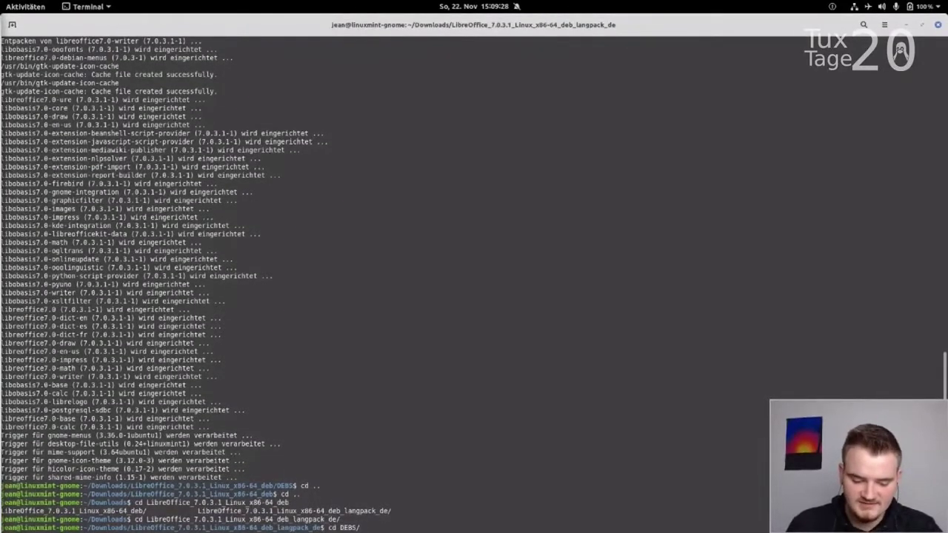
key("Return")
type("ls")
key("Return")
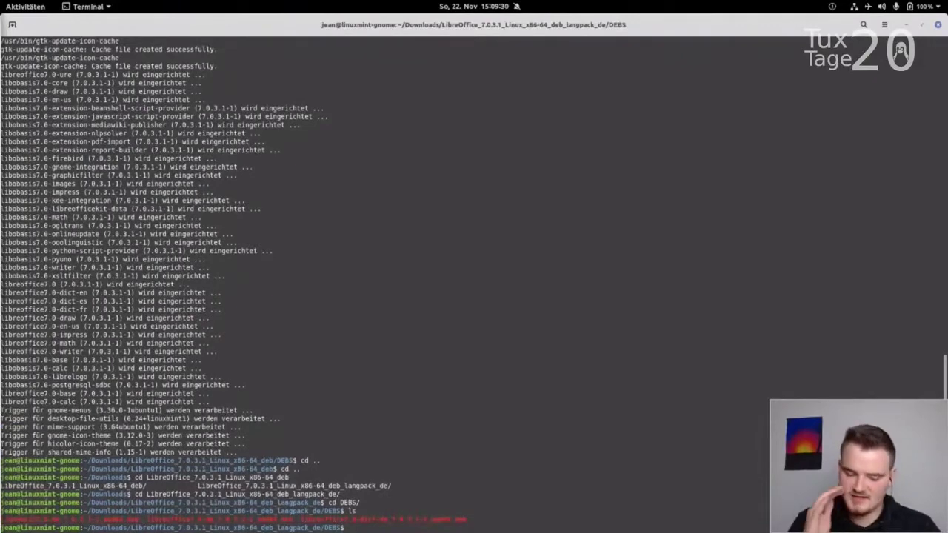
Step: Install all German language packages in the folder by recalling the earlier "sudo dpkg -i *" command
key("Up")
key("Up")
key("Up")
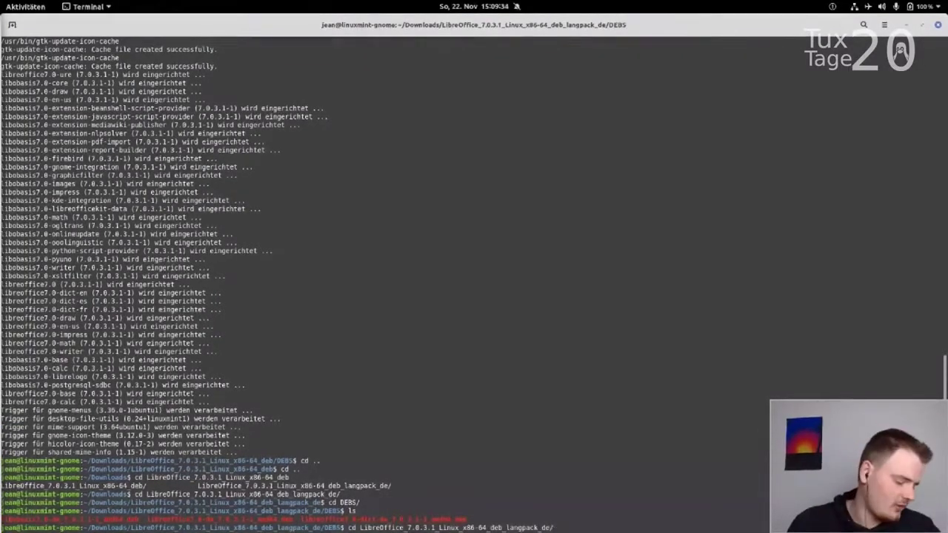
key("Up")
key("Up")
key("Up")
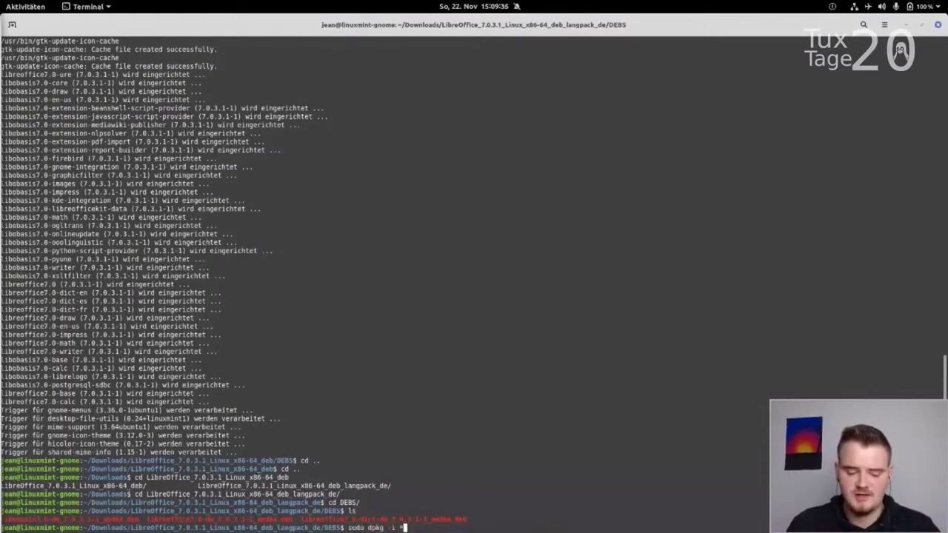
key("Return")
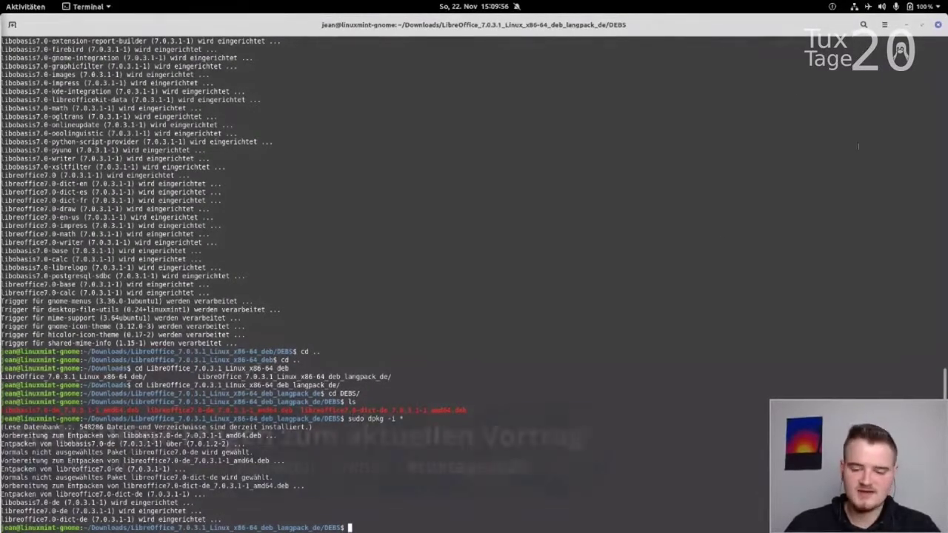
Step: Launch LibreOffice 7.0 from the cleared desktop and create a new Writer text document
left_click(907, 28)
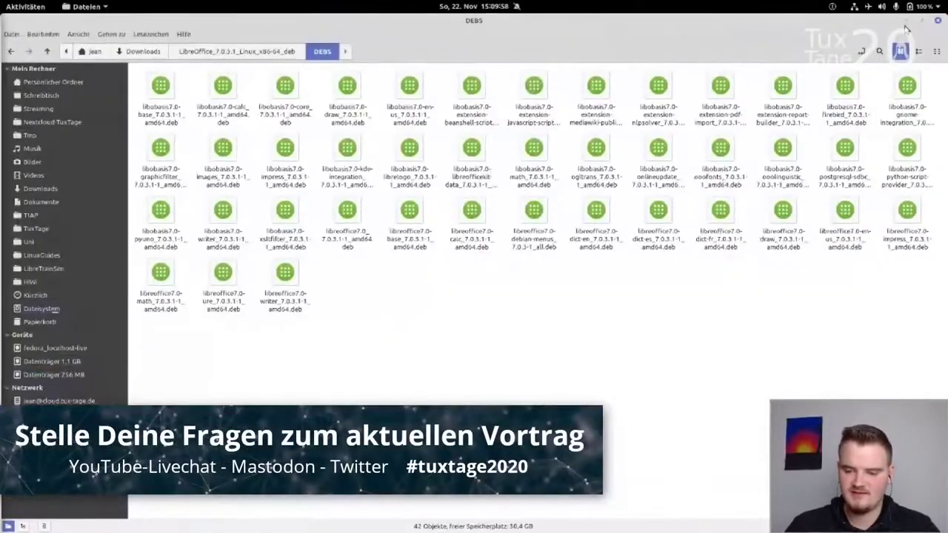
left_click(907, 21)
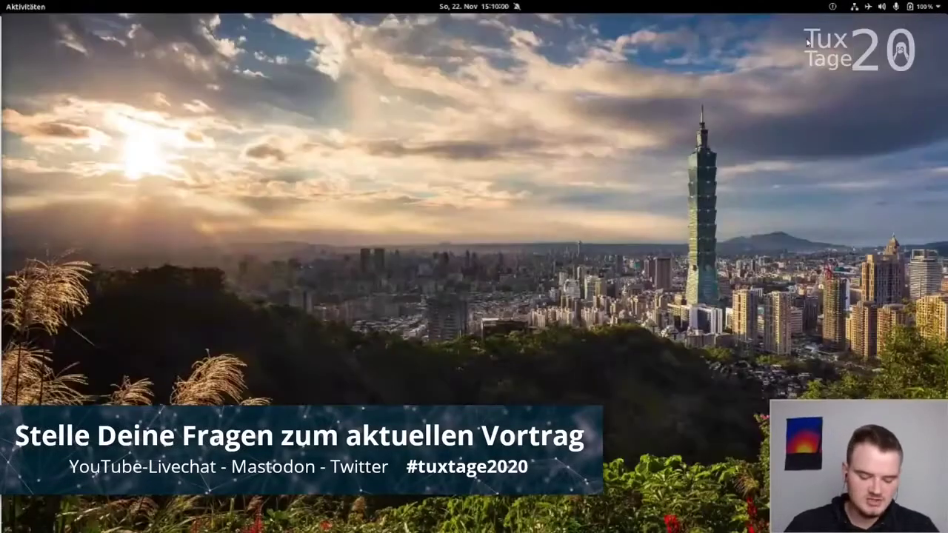
key("super")
type("li")
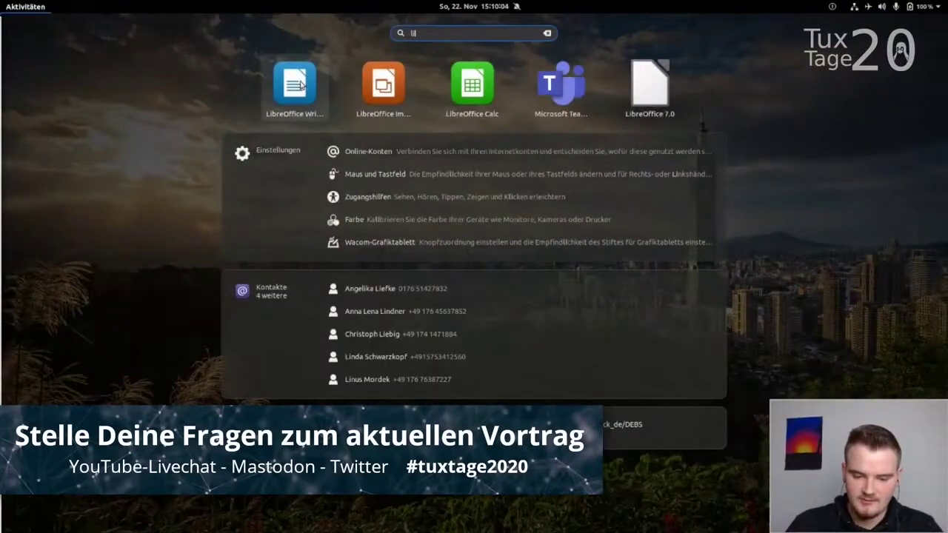
left_click(649, 85)
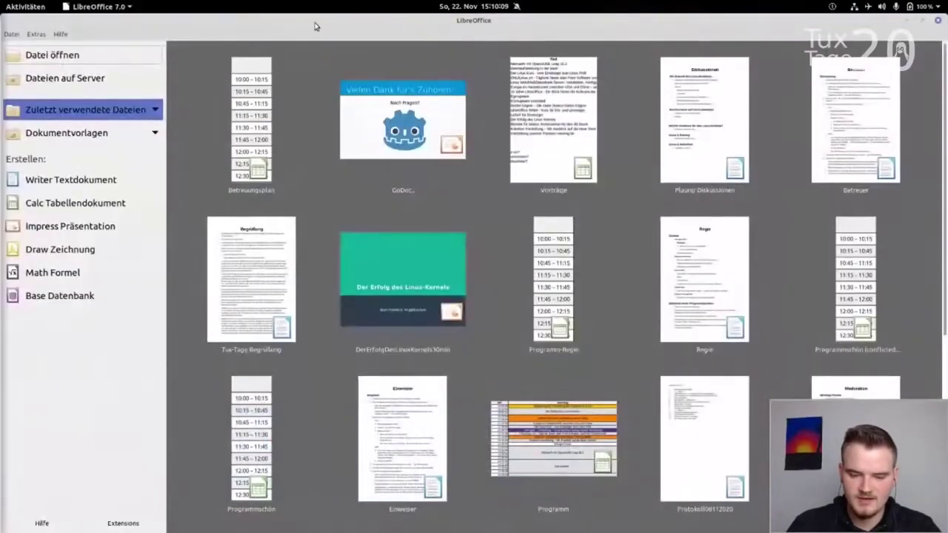
left_click_drag(314, 27, 448, 4)
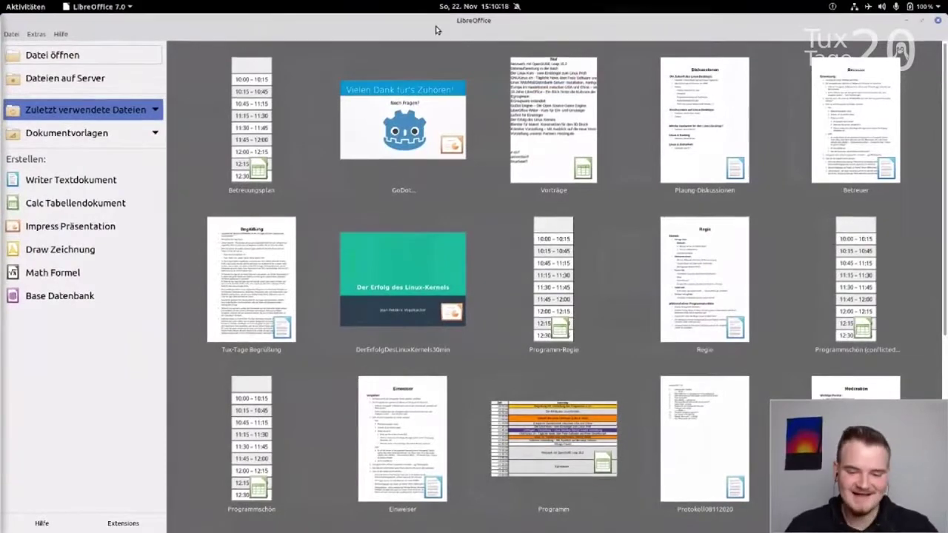
left_click(53, 186)
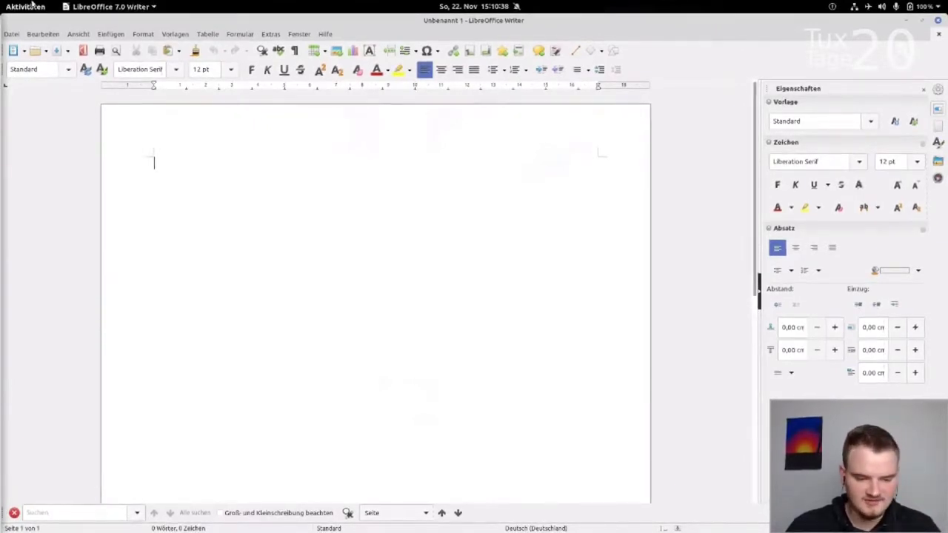
Step: Return to the terminal, run "sudo apt install ttf-mscorefonts-installer" and highlight the package name in the command
key("super")
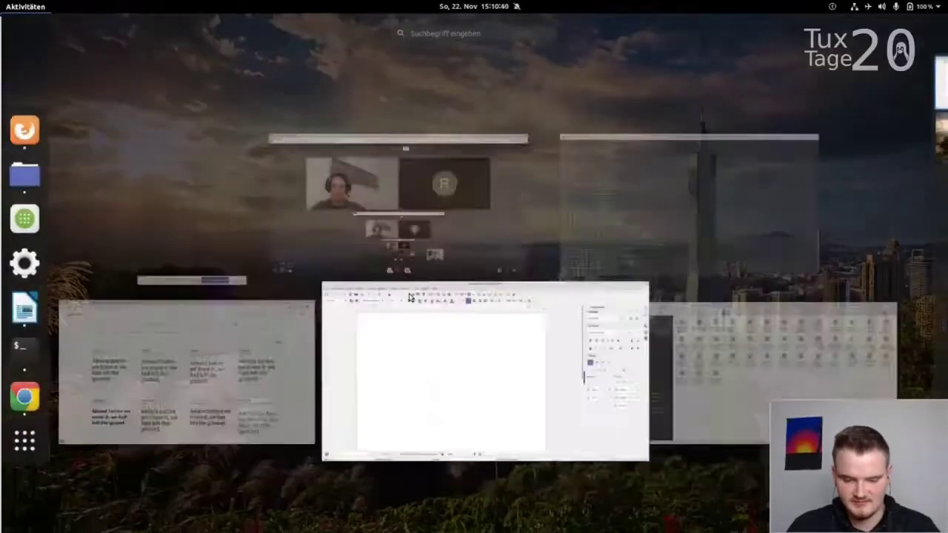
left_click(707, 243)
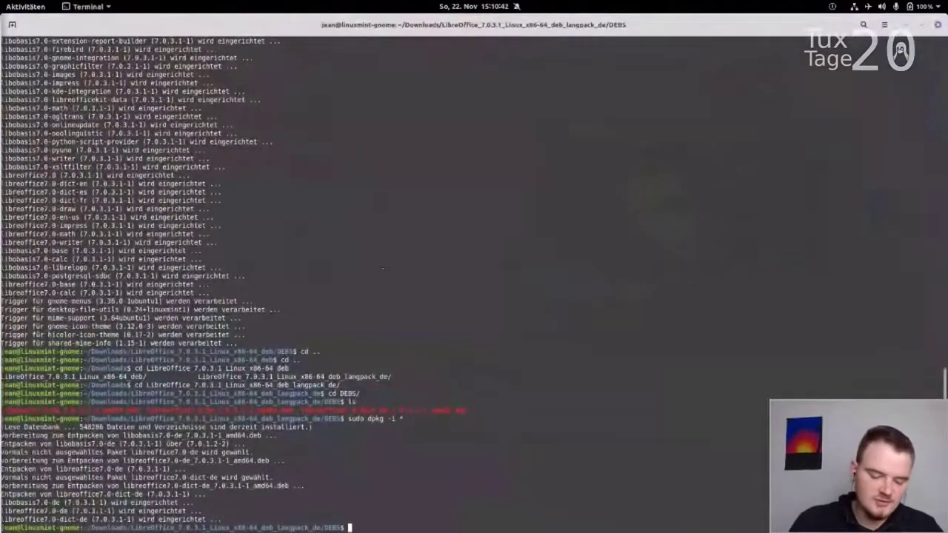
type("udo a")
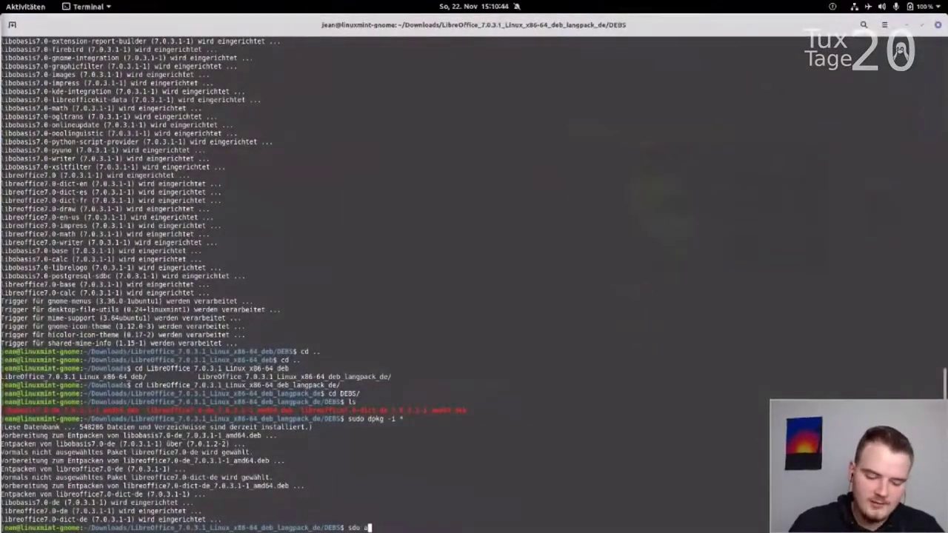
key("BackSpace")
key("BackSpace")
type("udo apt install")
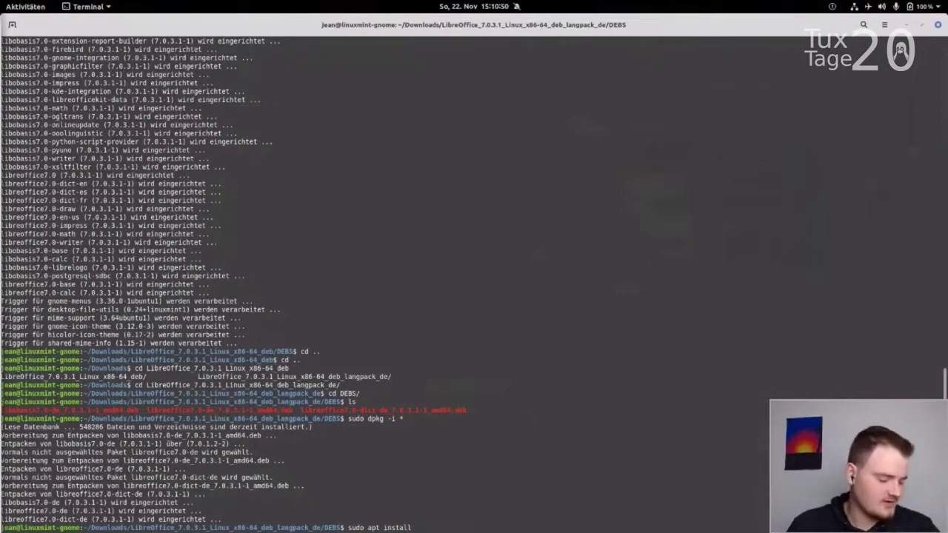
type("f")
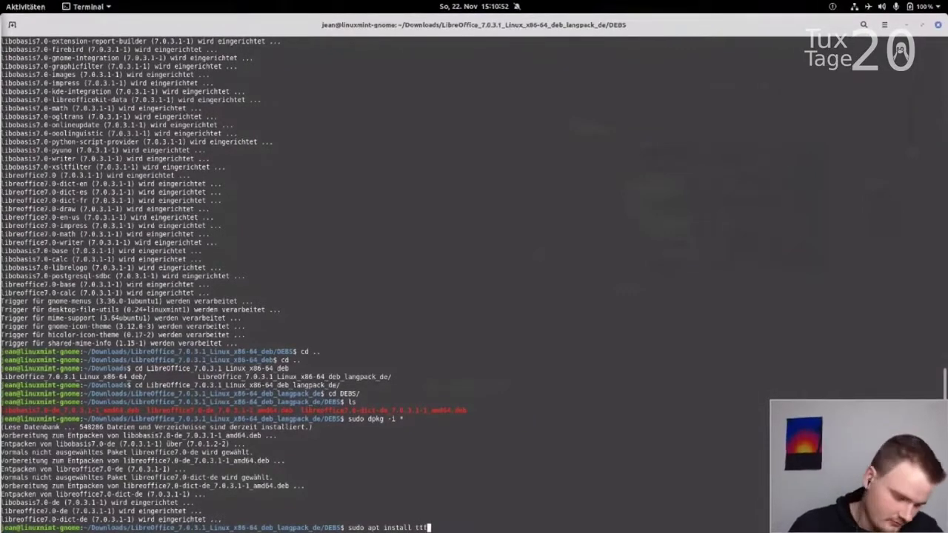
type("-mscorefo")
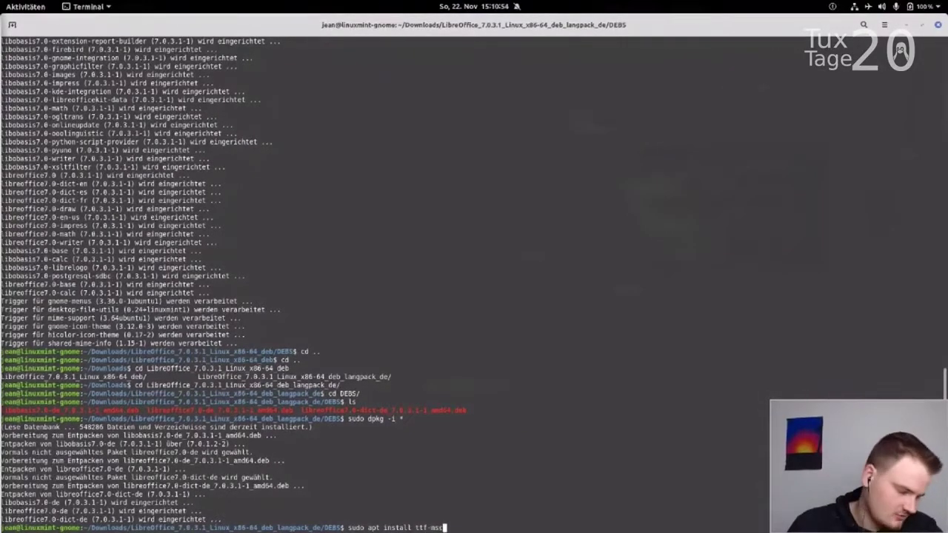
type("nts-i")
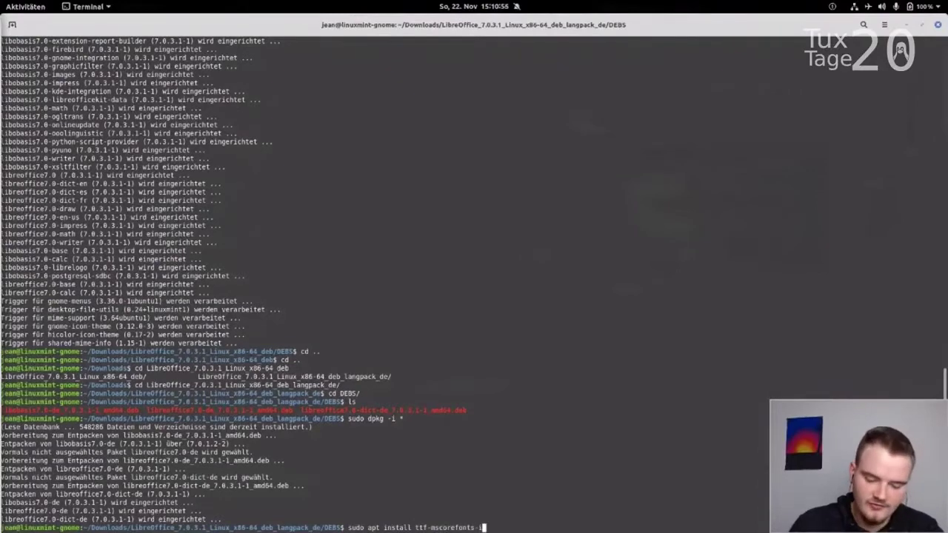
type("nst")
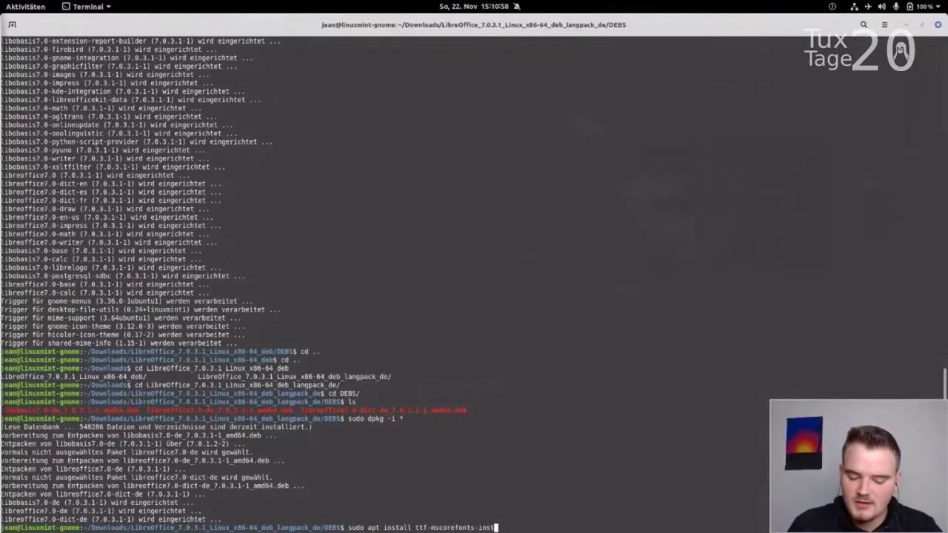
type("aller")
key("Return")
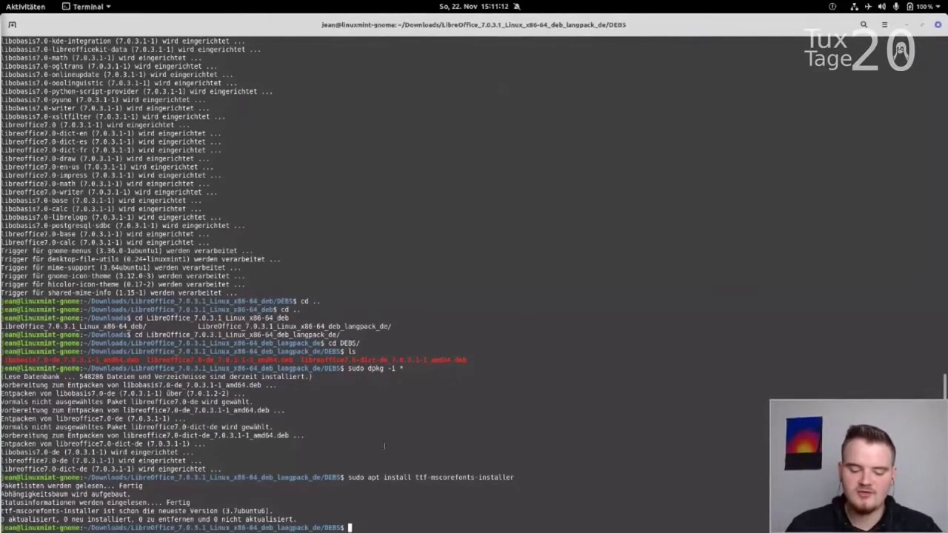
left_click_drag(416, 477, 514, 478)
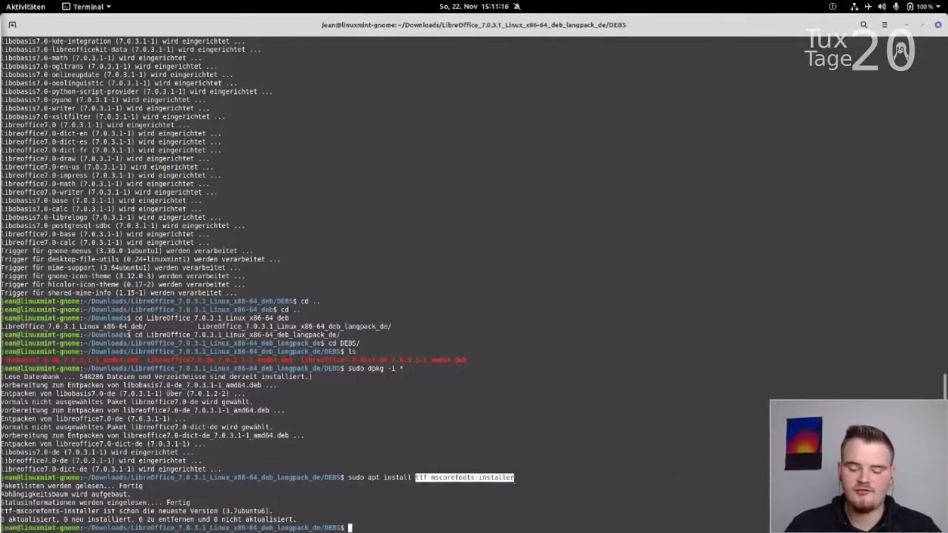
Step: Back in the Writer document, look at the special characters selection and close the Find toolbar
left_click(907, 26)
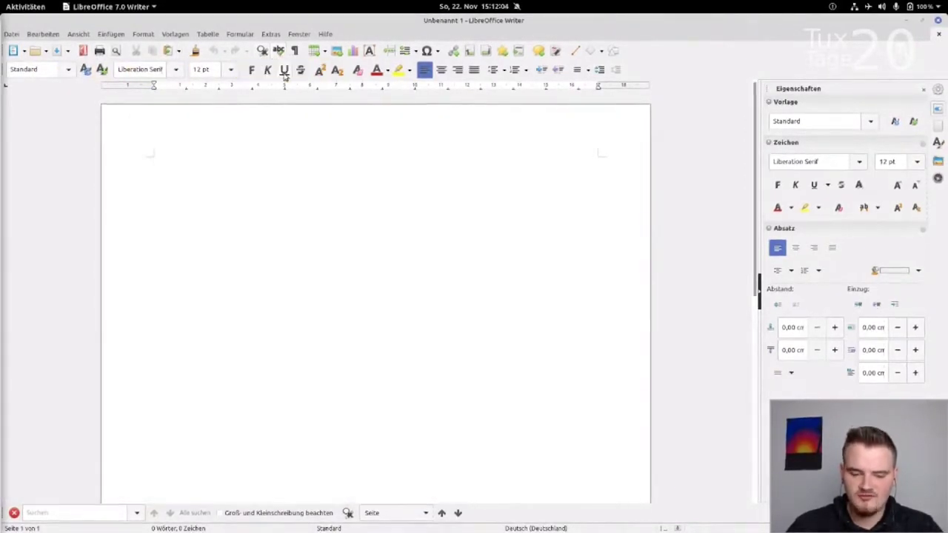
left_click(434, 50)
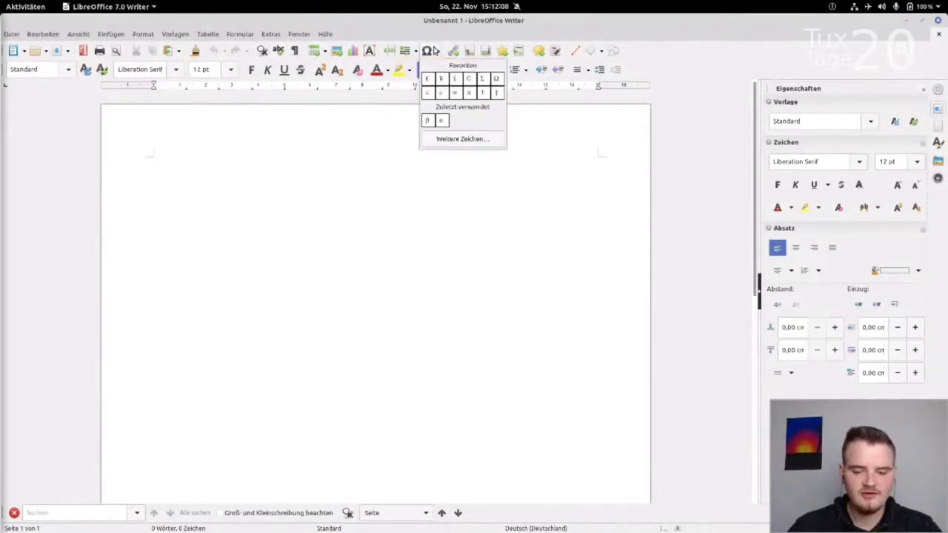
left_click(436, 51)
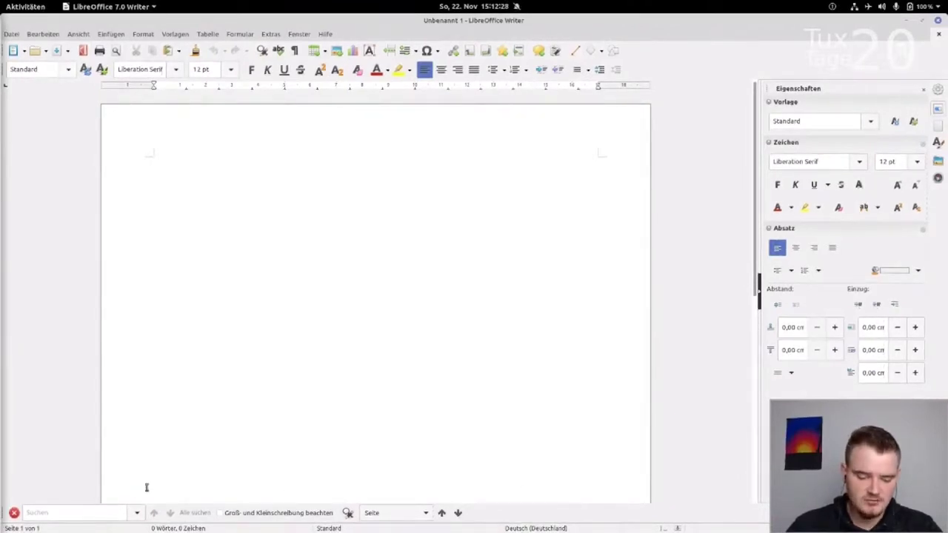
left_click(14, 513)
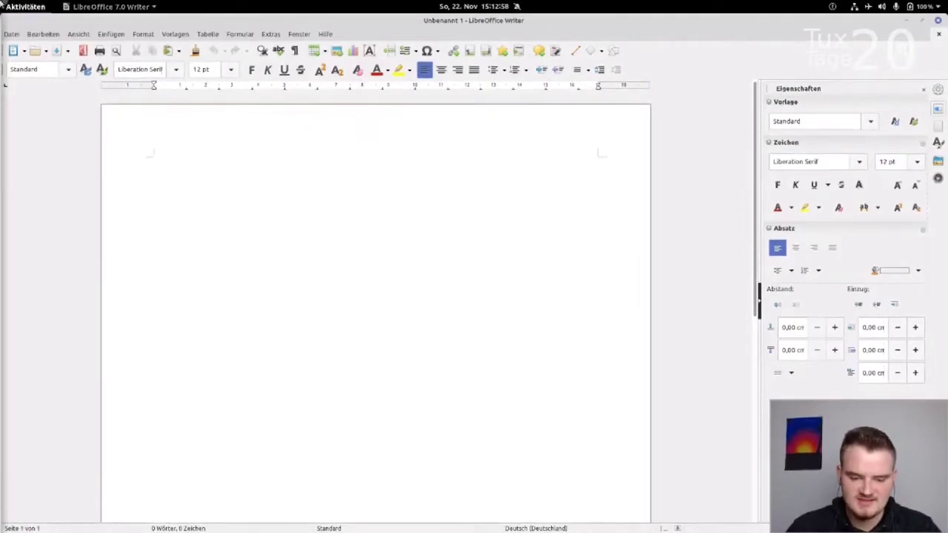
Step: Switch to the Google Fonts page in Firefox to view the font families, and return to the Writer document
key("super")
left_click(434, 325)
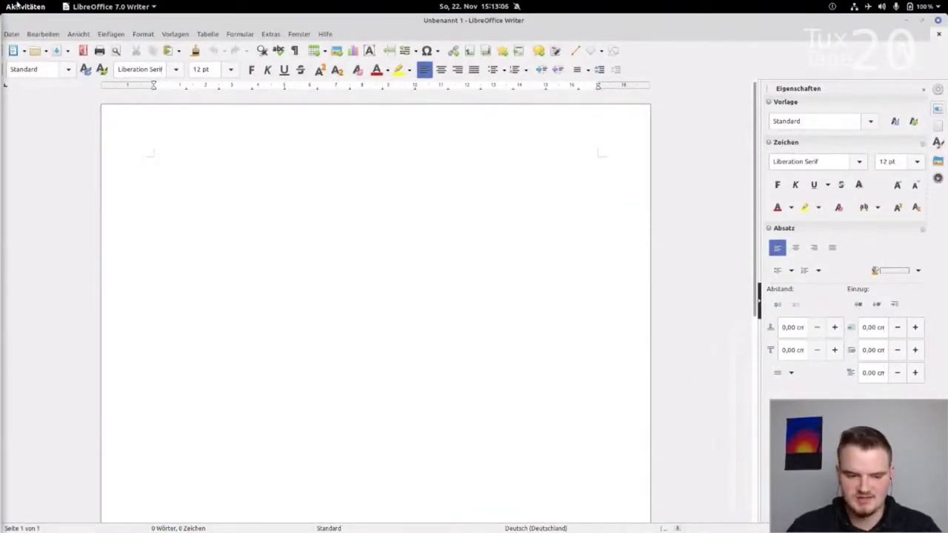
left_click(17, 6)
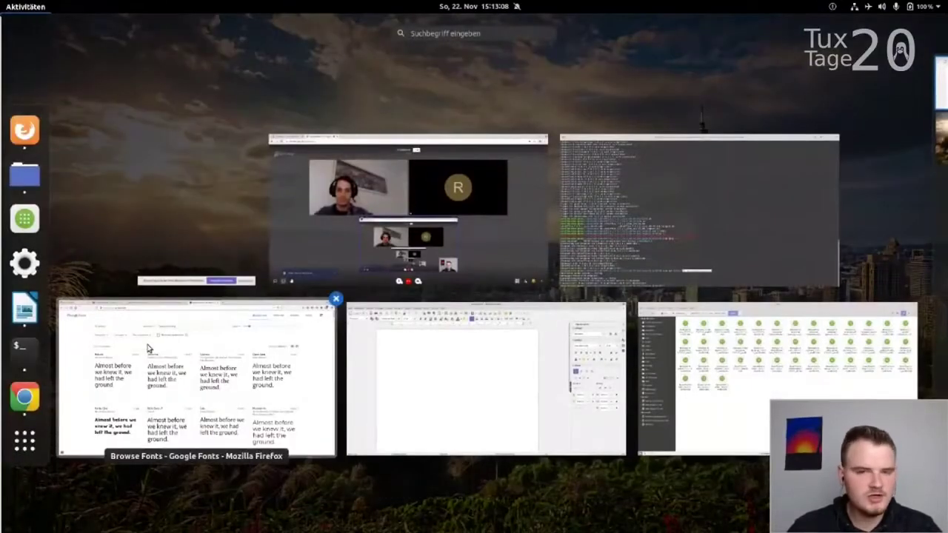
left_click(150, 347)
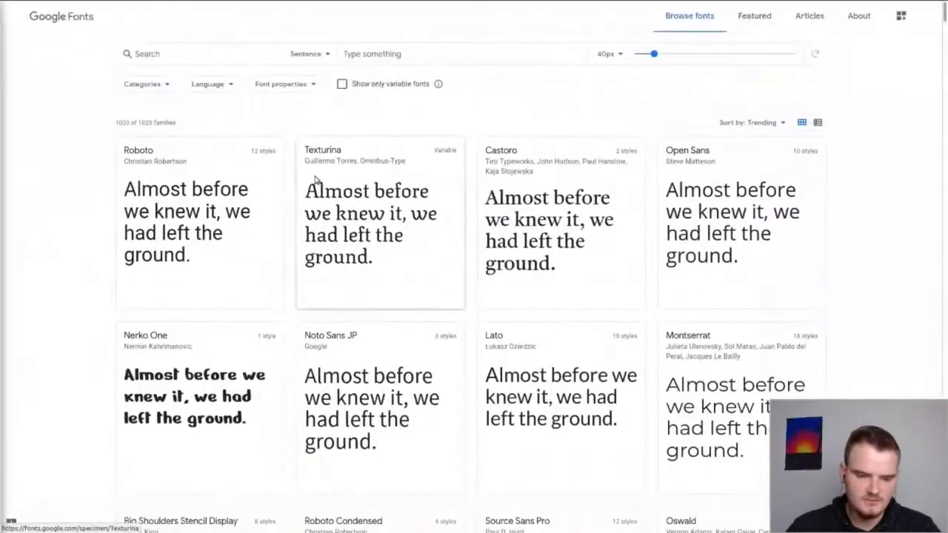
mouse_move(1, 1)
left_click(423, 395)
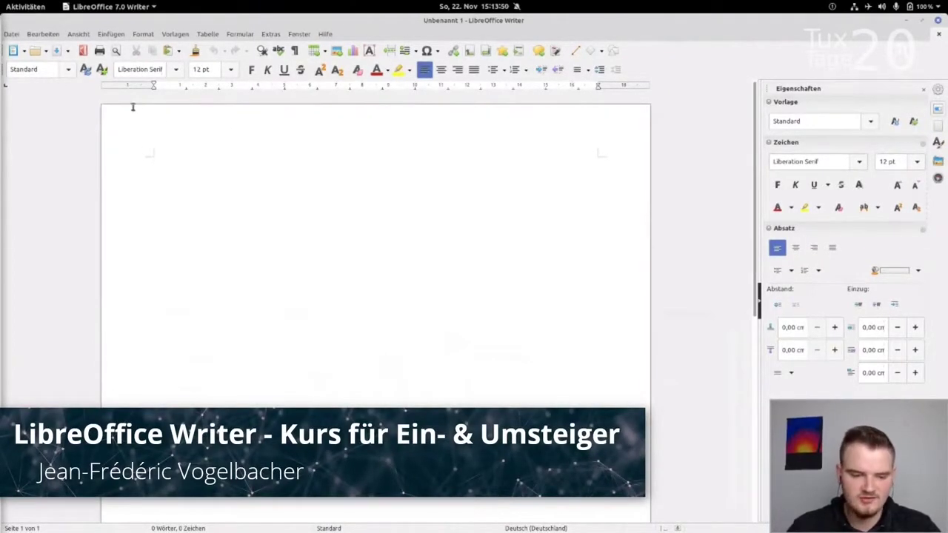
Step: Switch Writer's user interface to the Kompakt variant
left_click(77, 34)
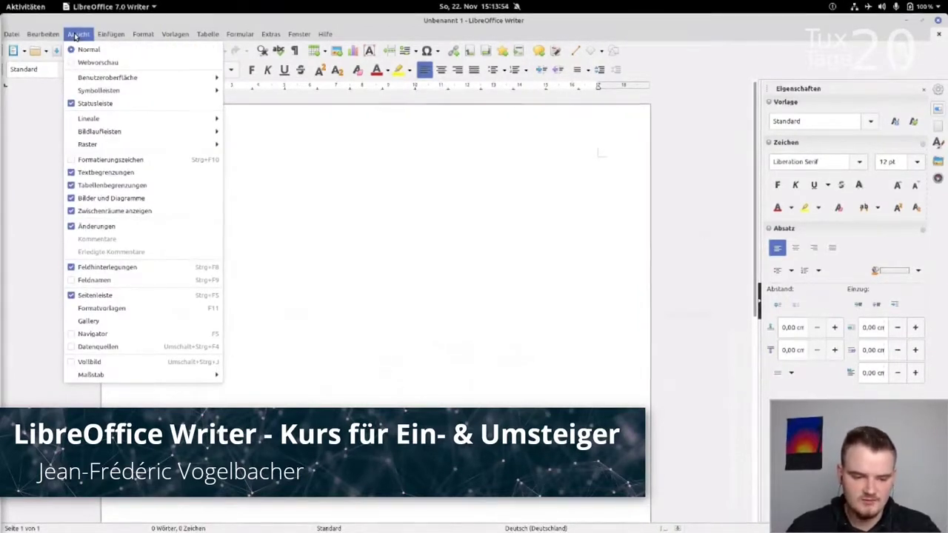
mouse_move(90, 78)
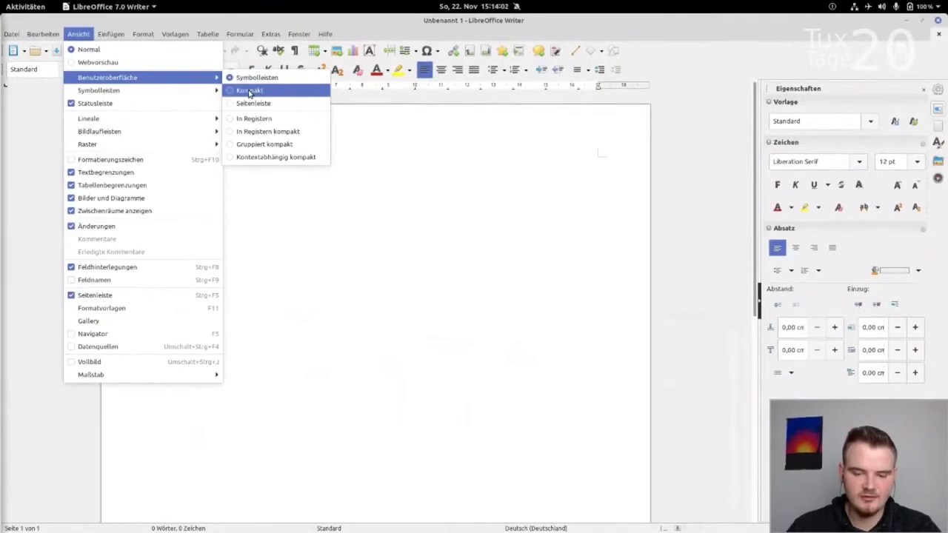
left_click(249, 91)
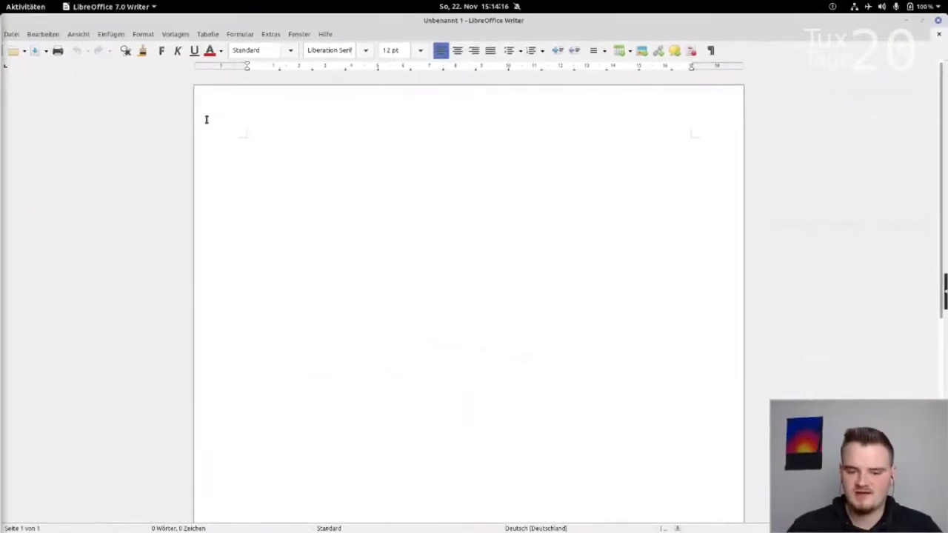
Step: Switch Writer's user interface to the Seitenleiste variant
left_click(78, 34)
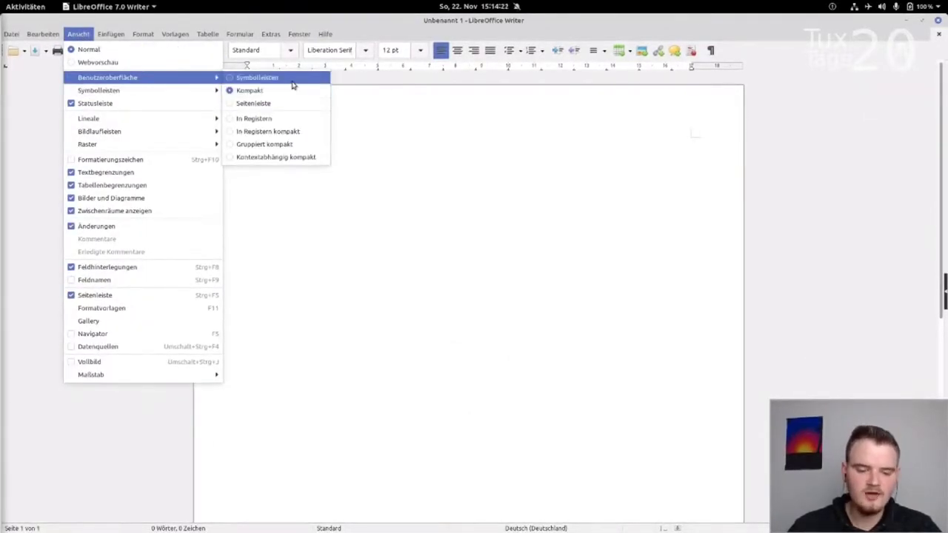
left_click(270, 104)
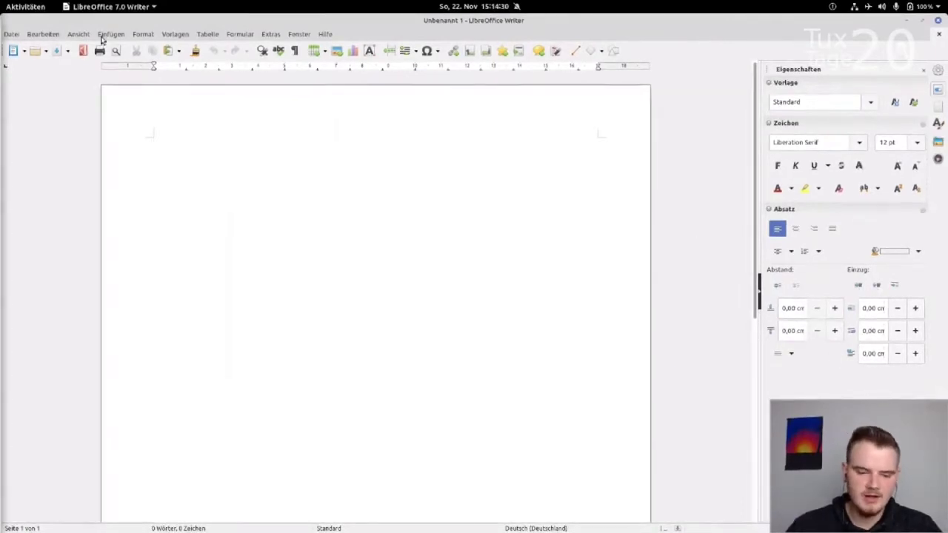
Step: Switch Writer's user interface to the In Registern variant
left_click(54, 38)
mouse_move(79, 35)
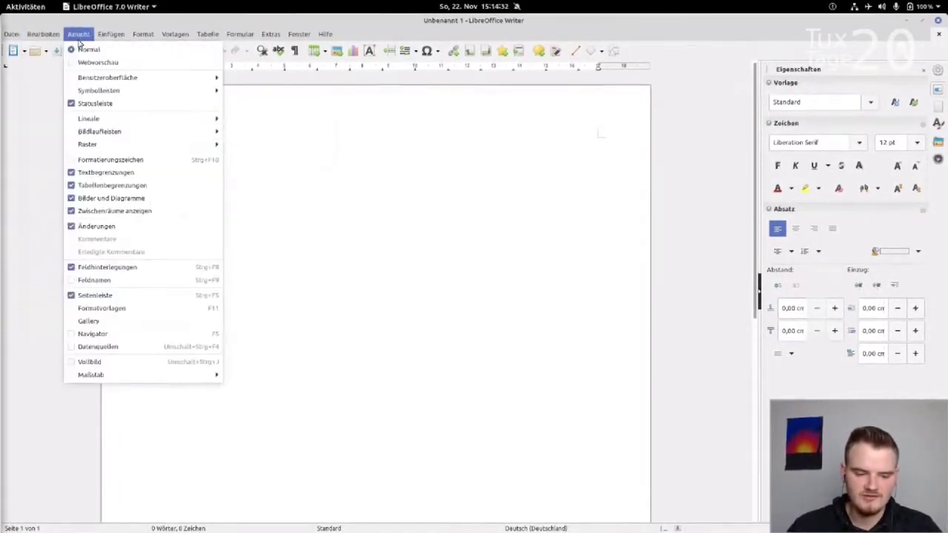
mouse_move(177, 77)
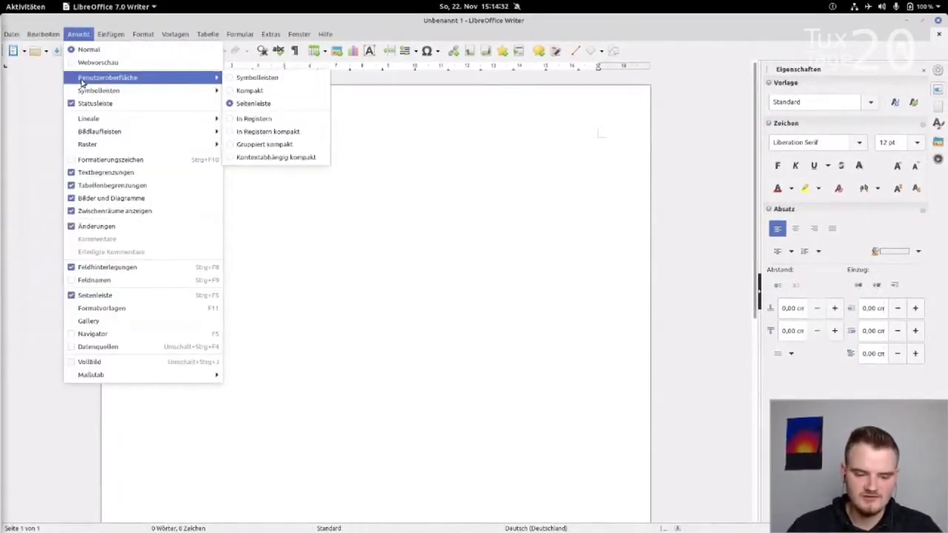
left_click(274, 120)
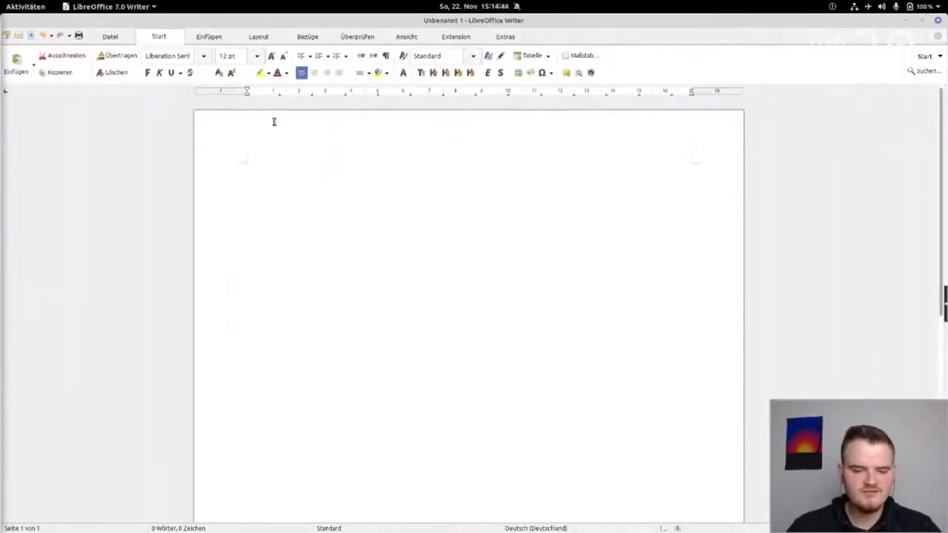
Step: Look through the commands offered under Datei, Start, Einfügen and Layout, and return to Start
left_click(105, 37)
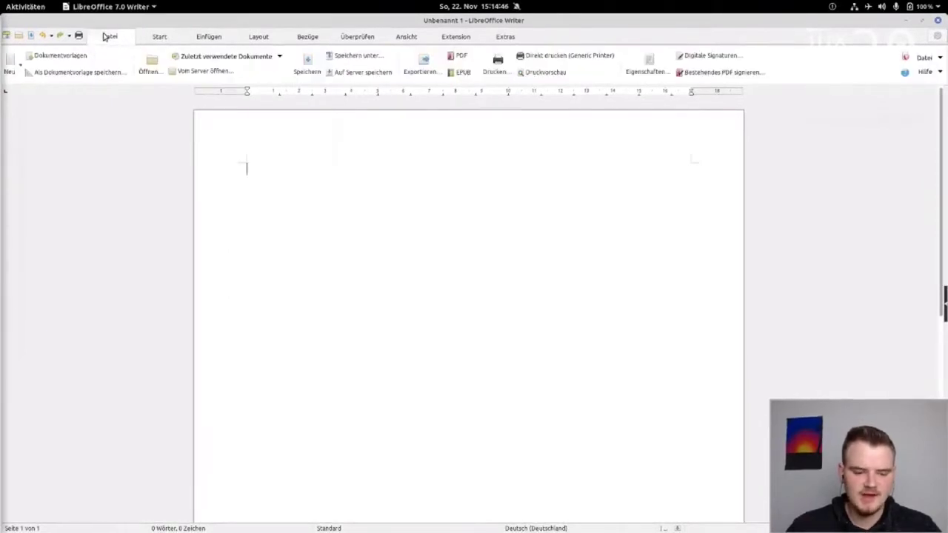
left_click(158, 36)
left_click(207, 36)
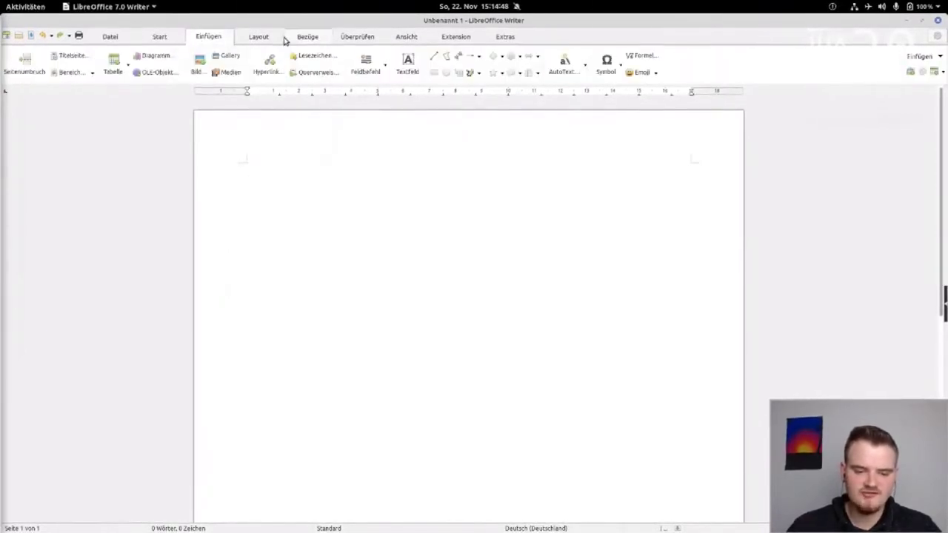
left_click(260, 38)
left_click(159, 38)
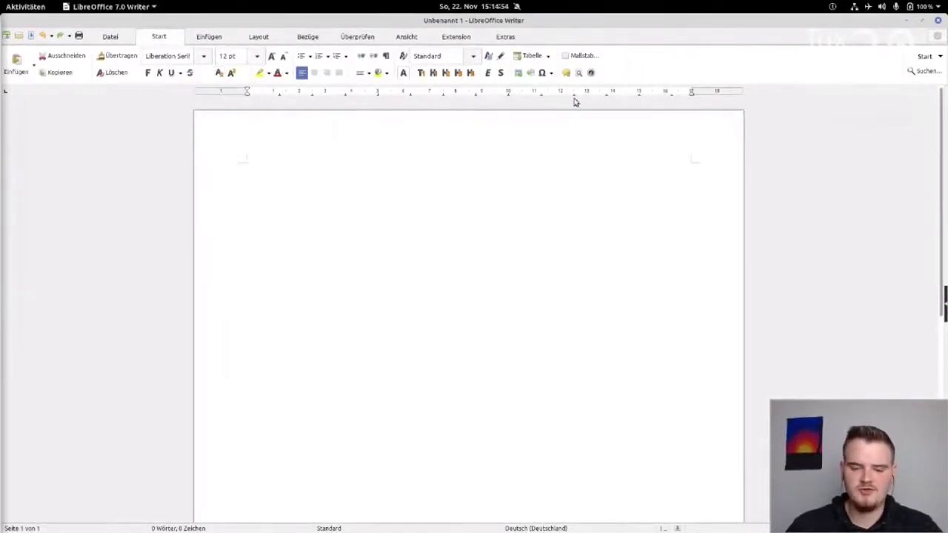
Step: Switch Writer's user interface to the Gruppiert kompakt variant
left_click(938, 37)
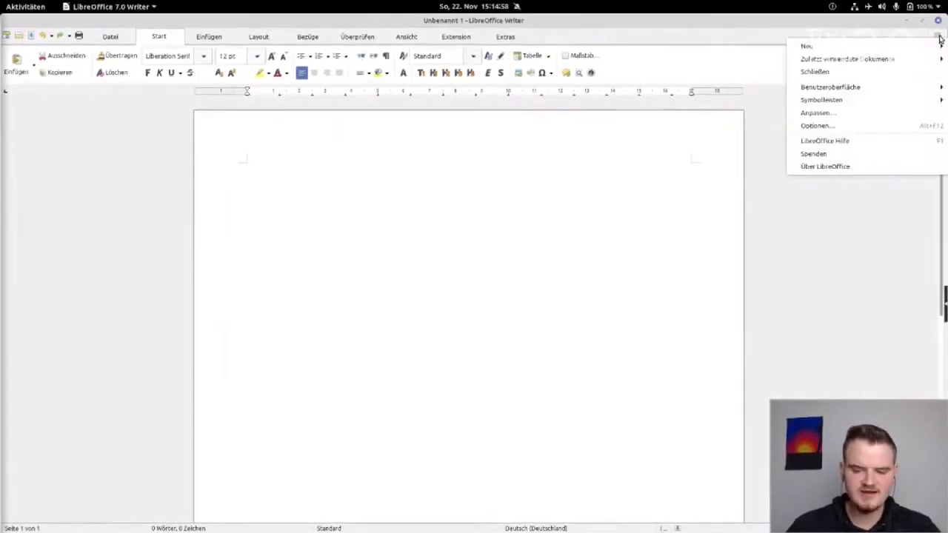
mouse_move(844, 87)
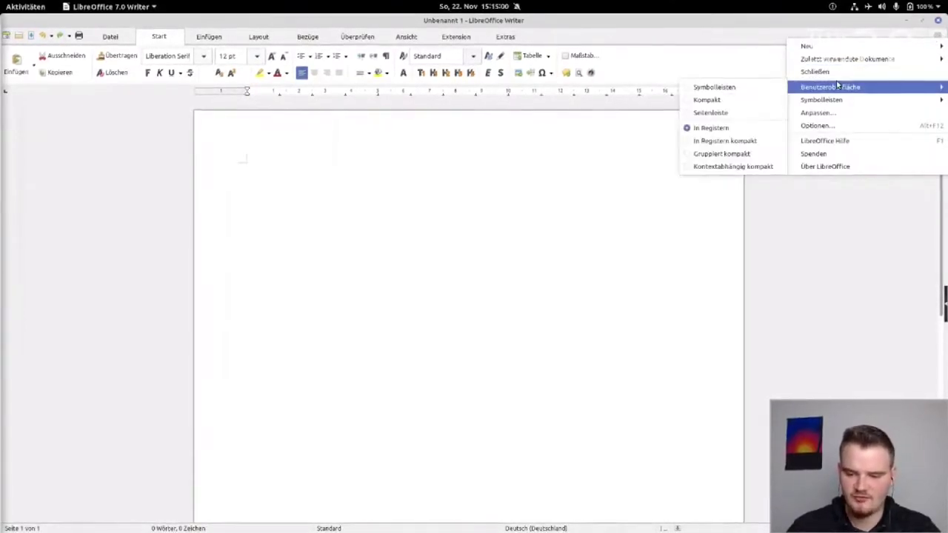
left_click(711, 154)
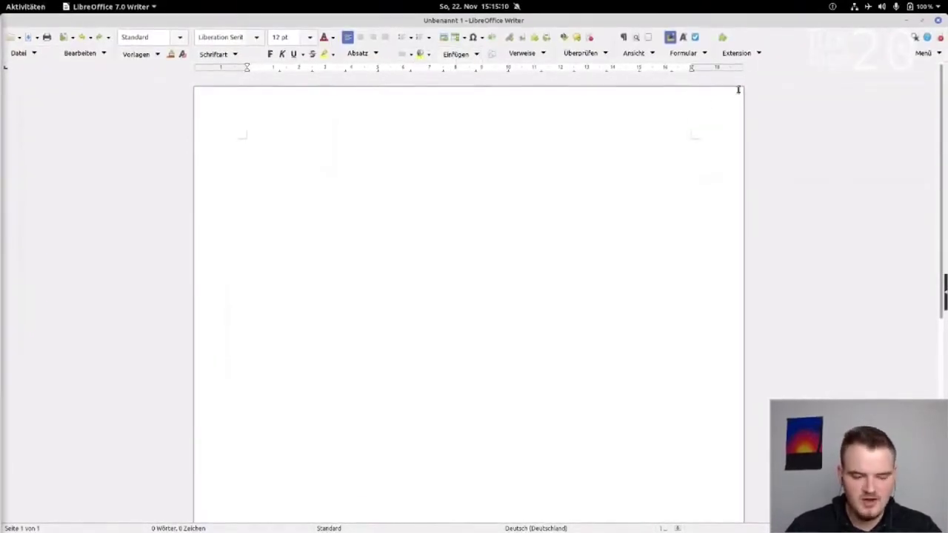
Step: Switch Writer's user interface back to the Symbolleisten variant and show the Eigenschaften deck in the sidebar
left_click(923, 53)
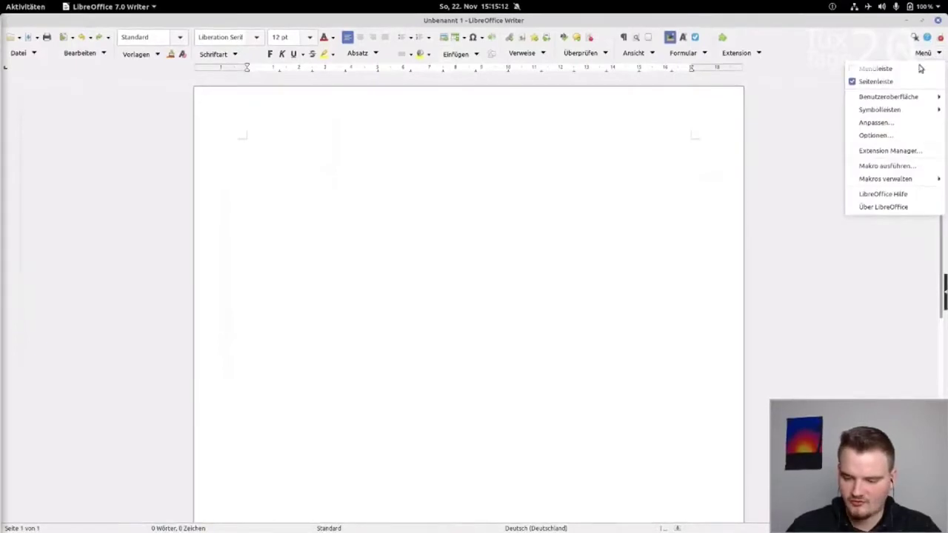
mouse_move(908, 99)
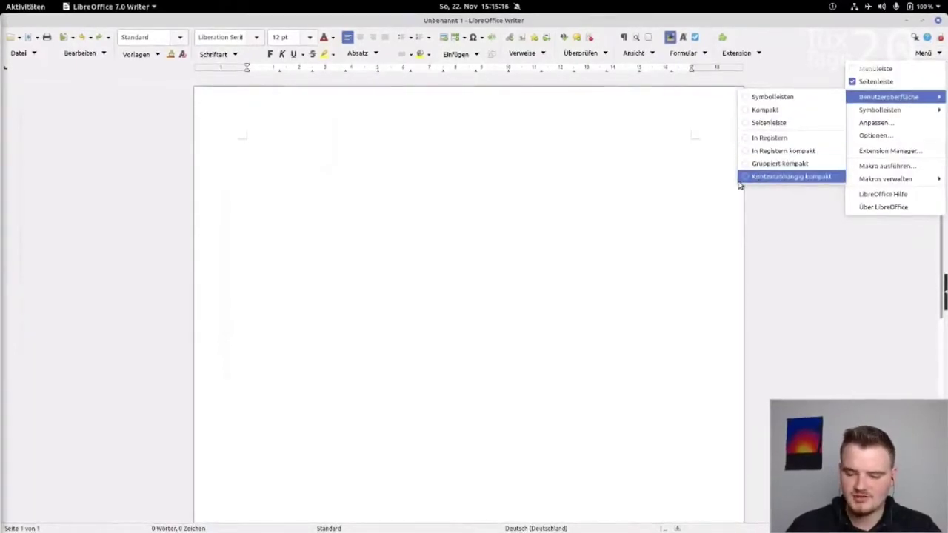
left_click(772, 109)
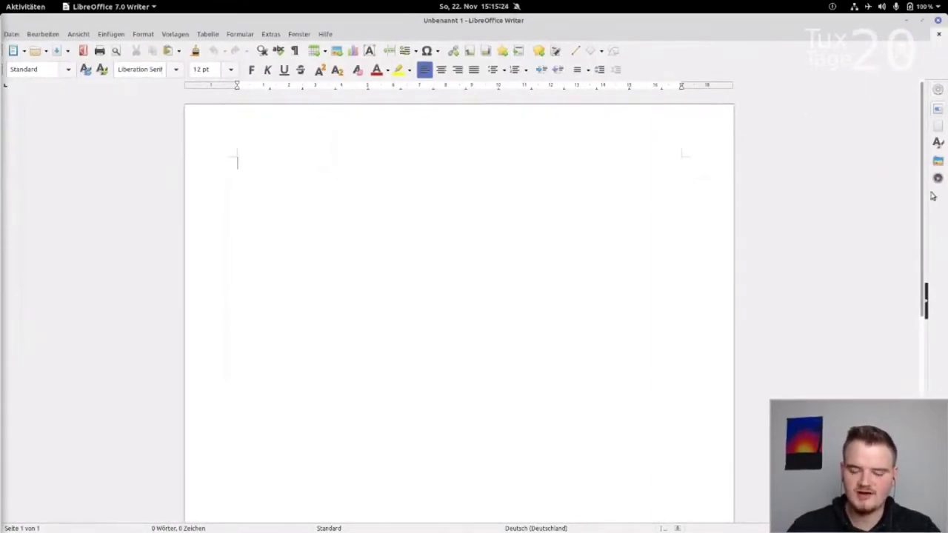
left_click(936, 113)
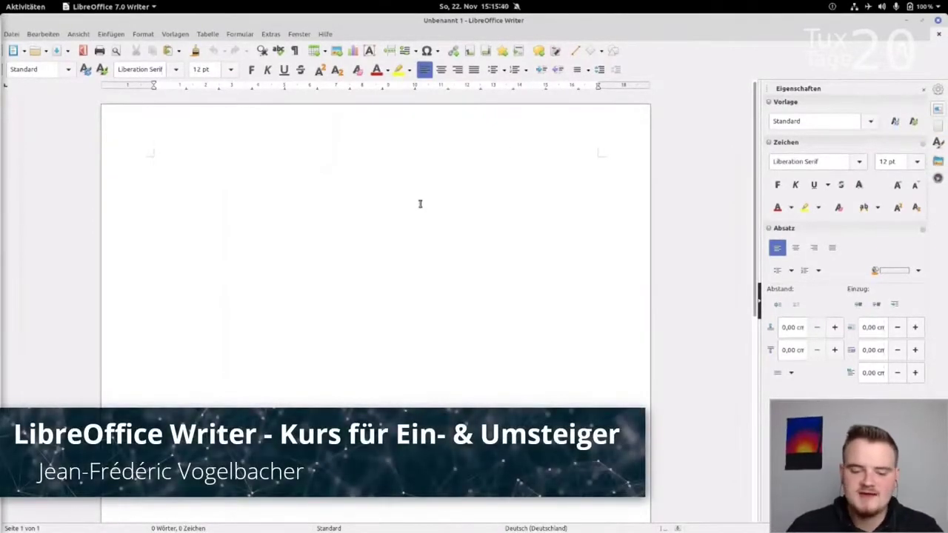
Step: Open the Standard page style of the empty document and add custom border lines along the page's left and top edges
scroll(420, 204, "down", 1)
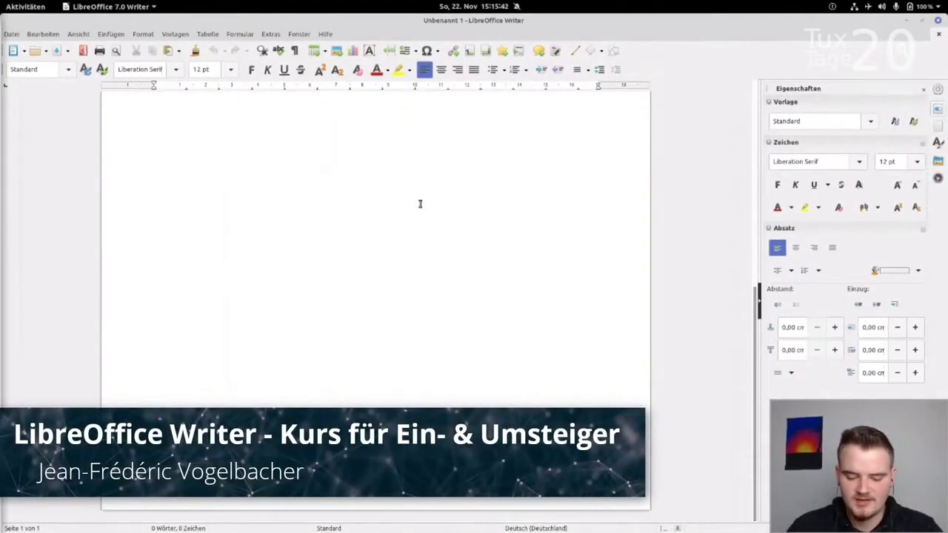
scroll(420, 204, "up", 1)
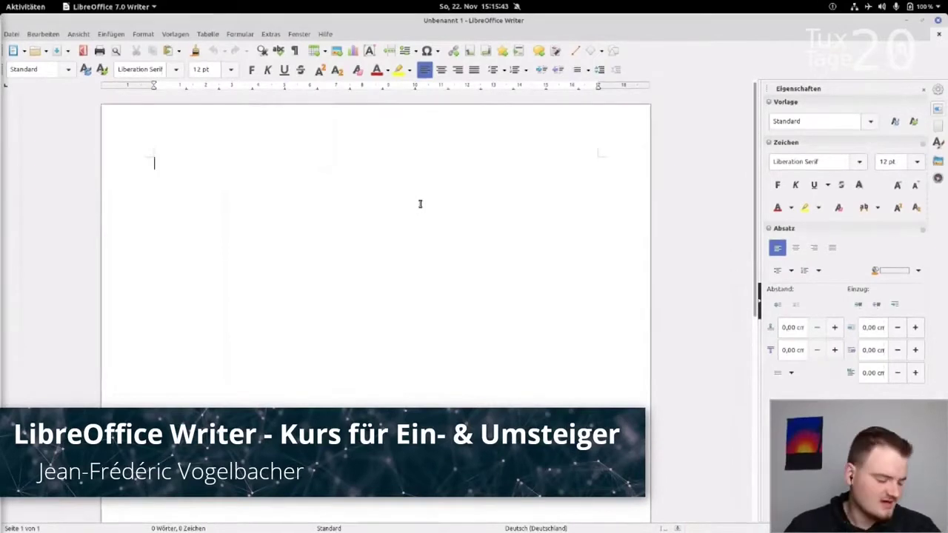
right_click(322, 205)
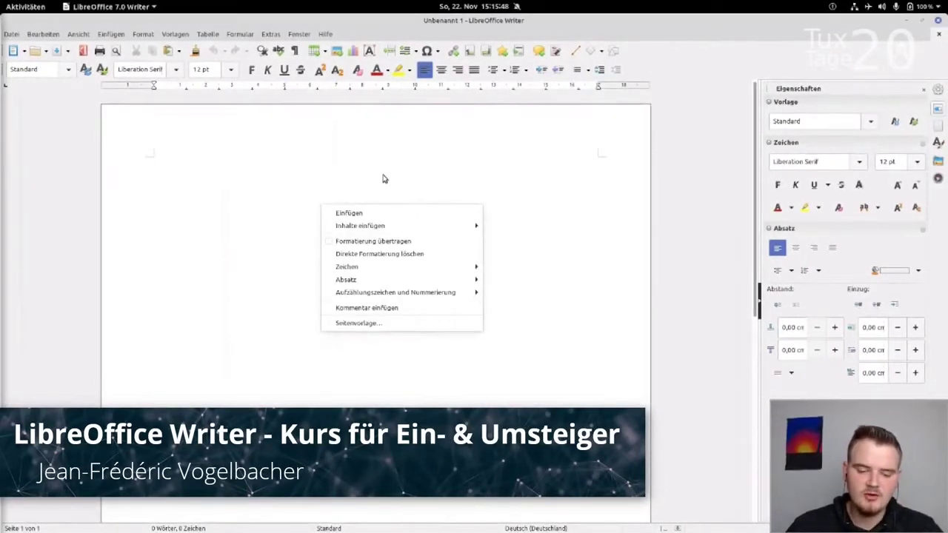
left_click(368, 323)
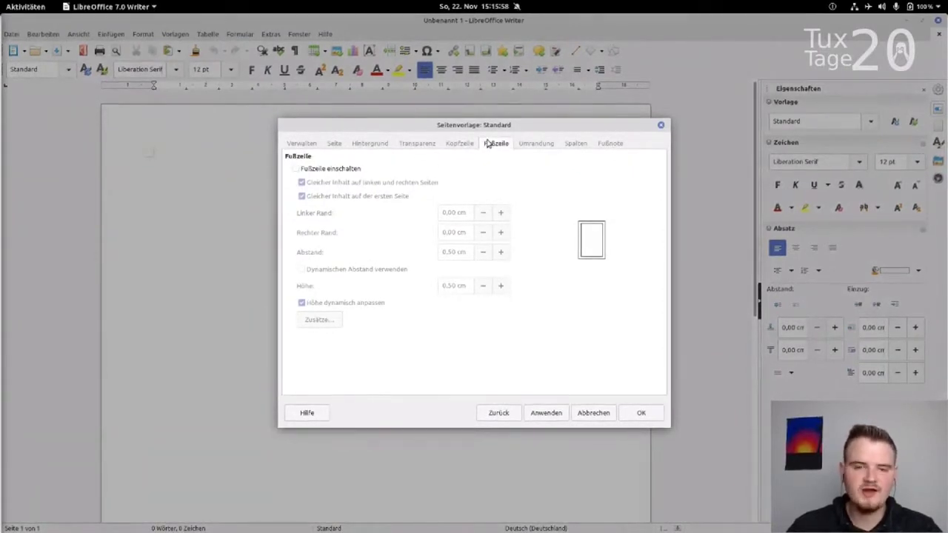
left_click(536, 145)
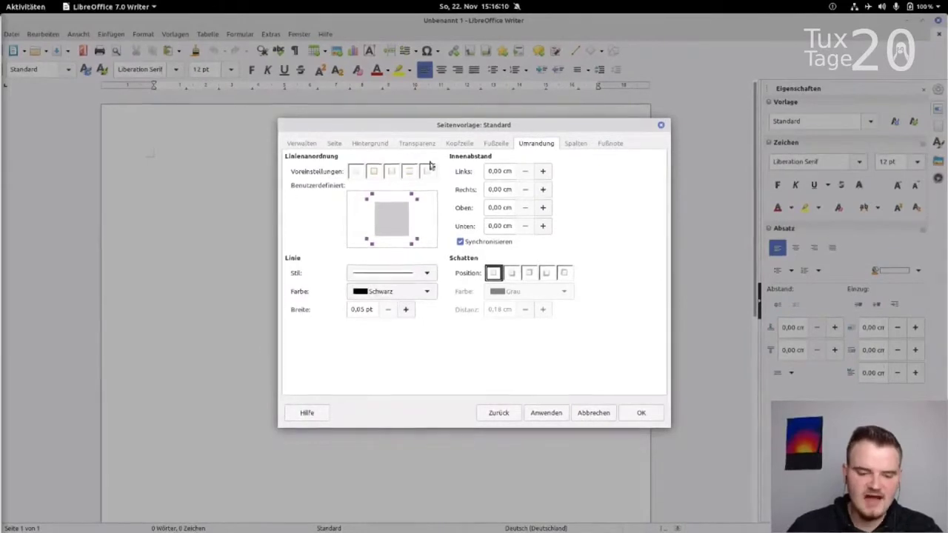
left_click(370, 214)
left_click(391, 199)
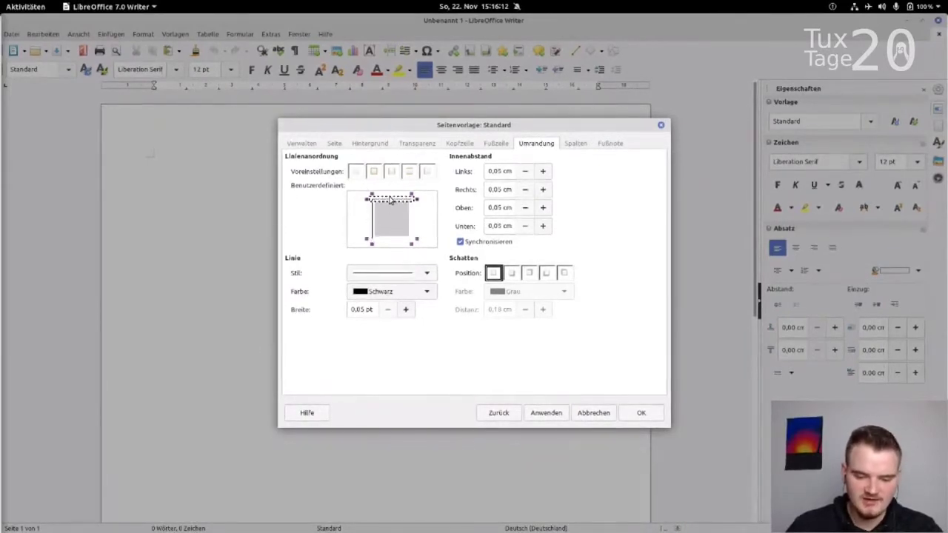
left_click(385, 203)
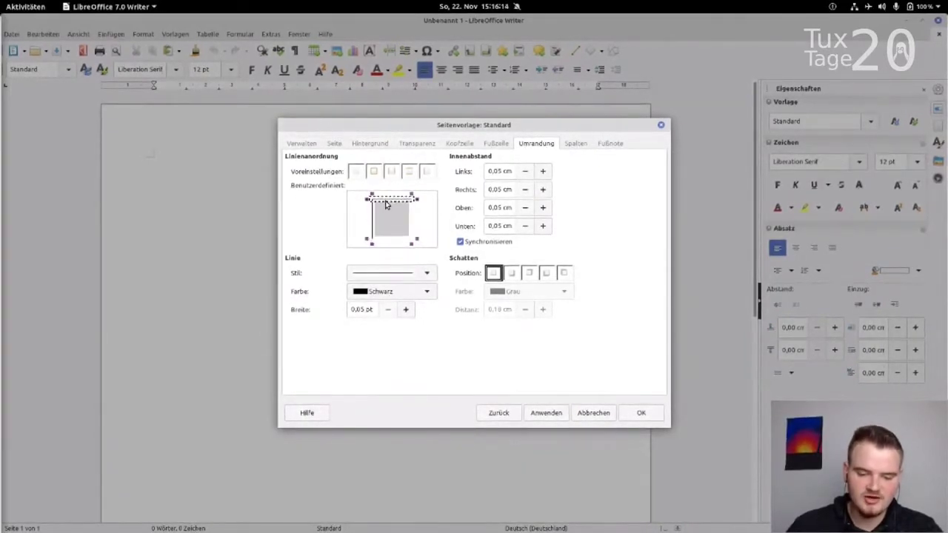
Step: Set the Standard page style to two equal columns and apply the page style changes
left_click(574, 143)
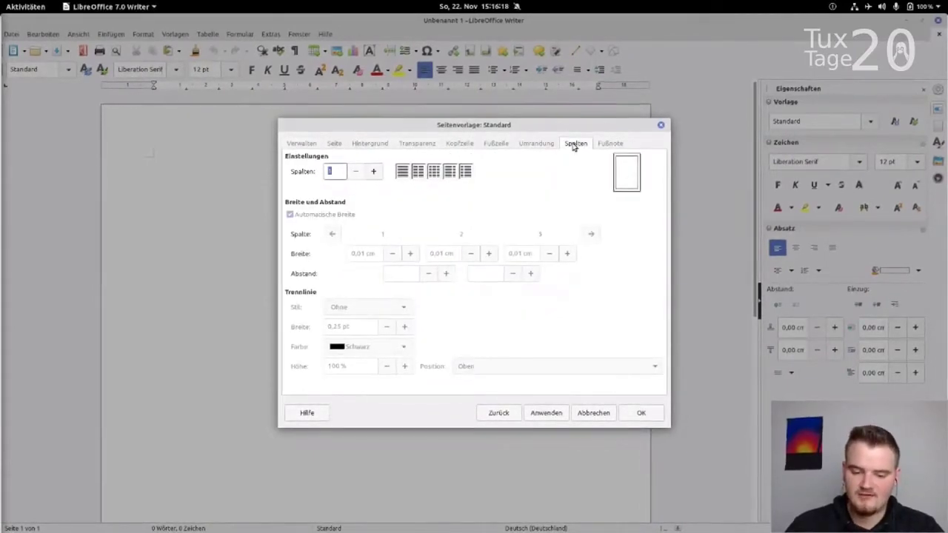
left_click(418, 171)
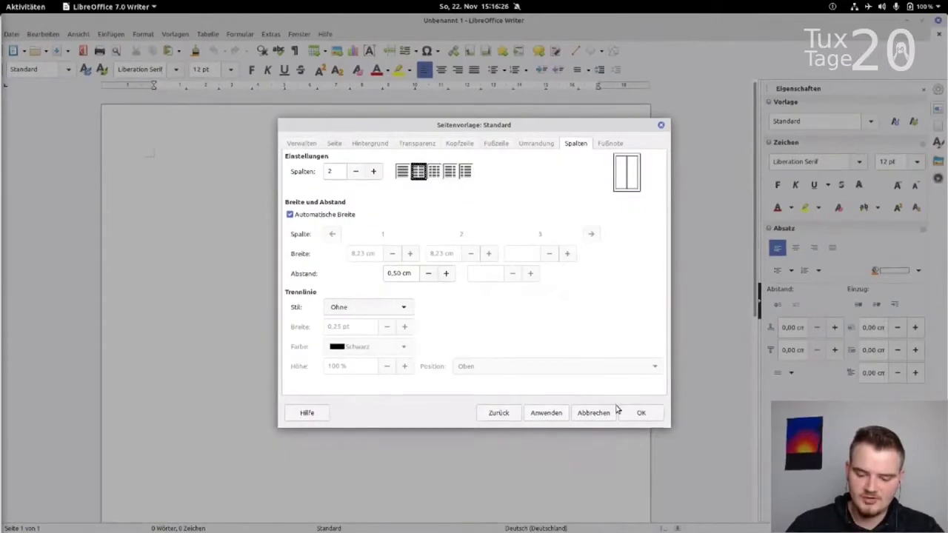
left_click(541, 414)
left_click(642, 413)
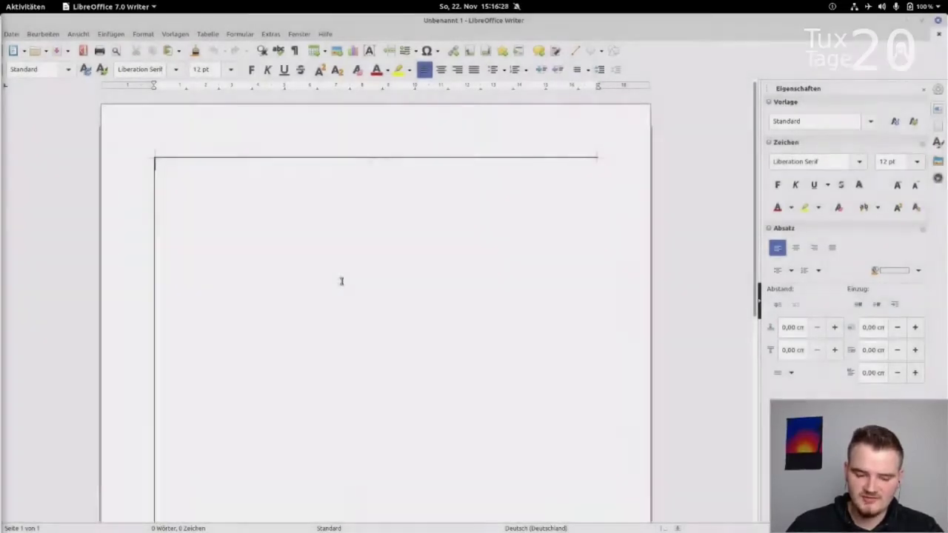
Step: Switch to Firefox and open the Lorem Ipsum Generator at loremipsum.de in a new tab
key("super")
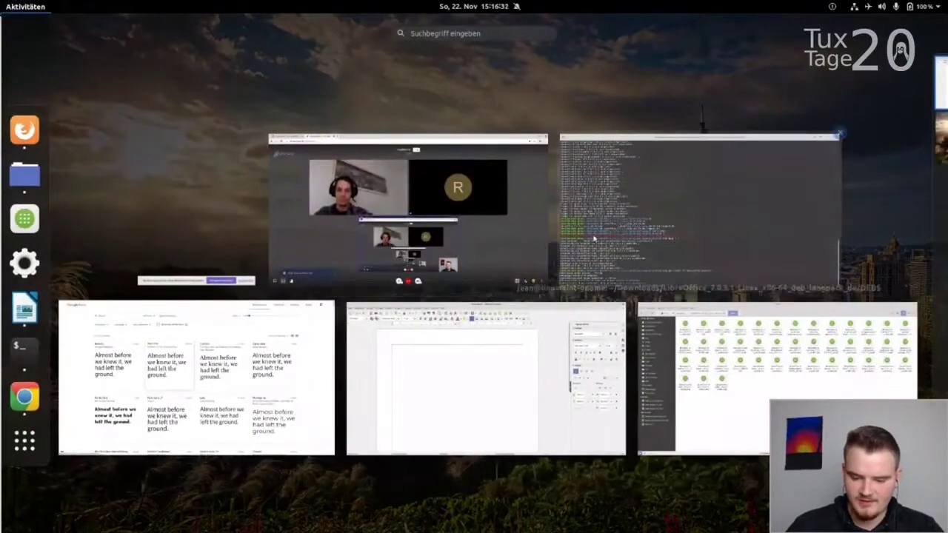
left_click(258, 377)
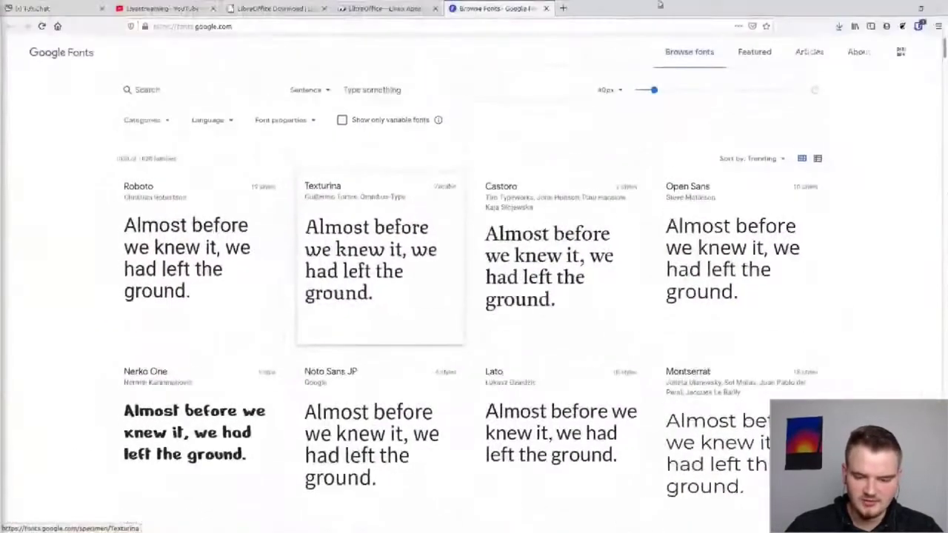
left_click(563, 8)
type("lorem")
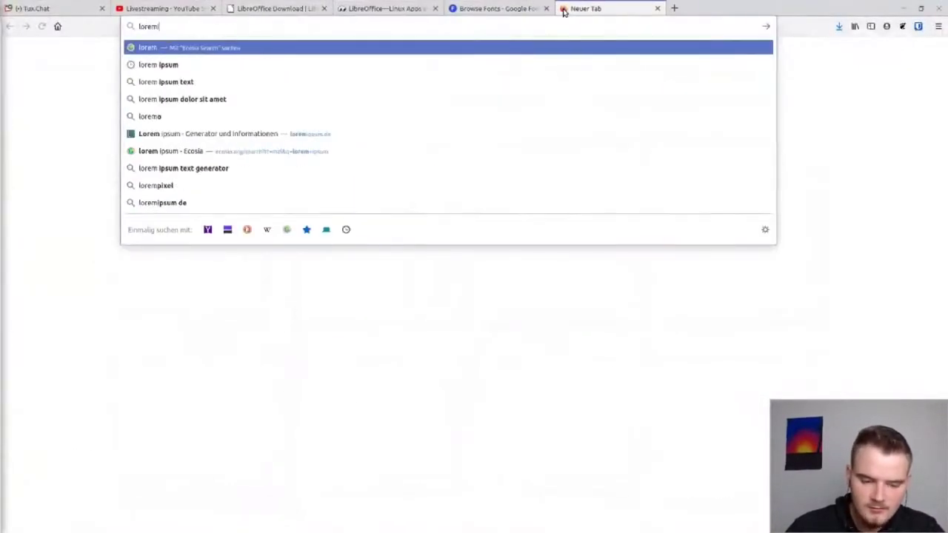
type("i")
key("Down")
key("Down")
key("Down")
key("Down")
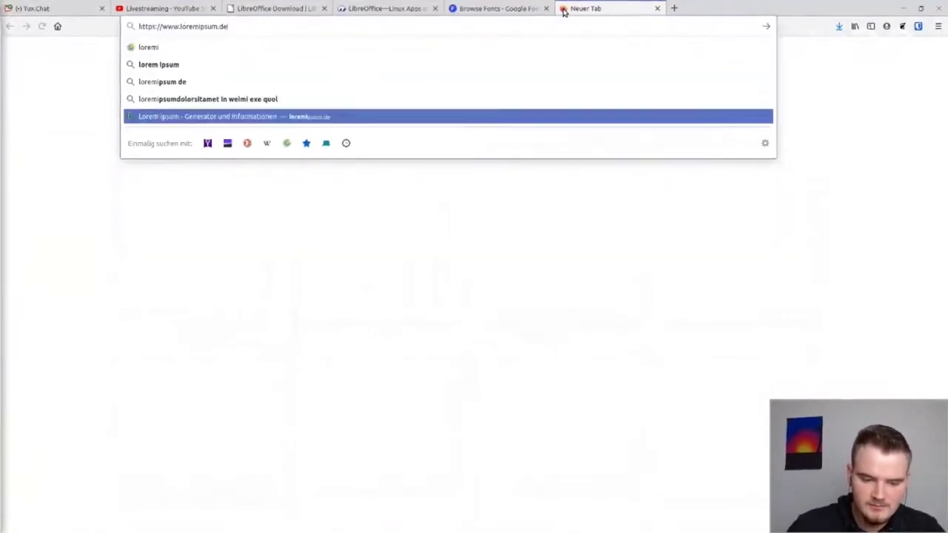
key("Return")
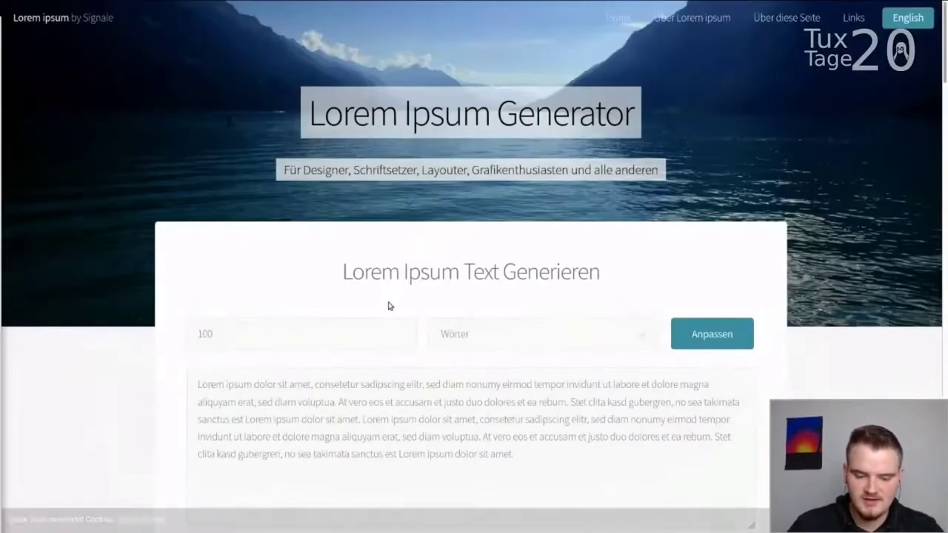
Step: Generate 300 words of lorem ipsum text and copy all of it
left_click(333, 334)
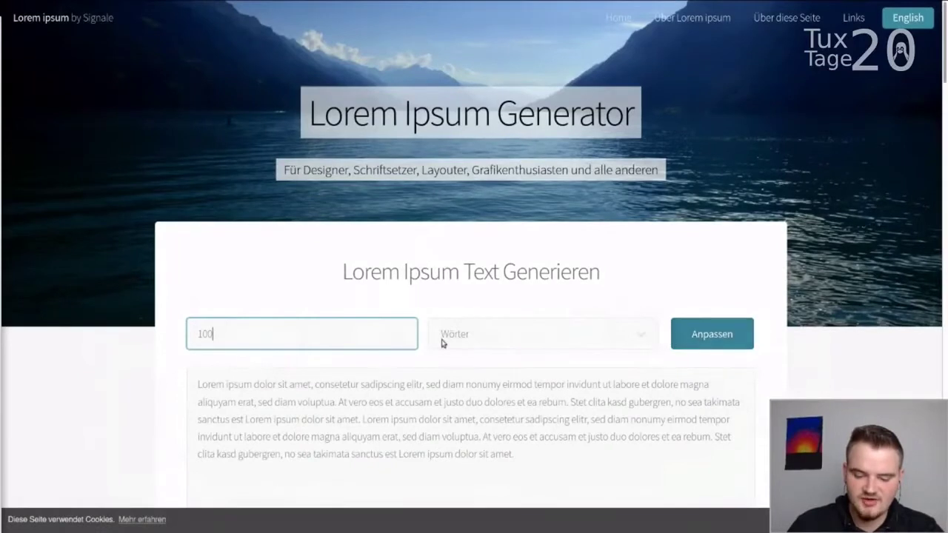
double_click(277, 326)
key("BackSpace")
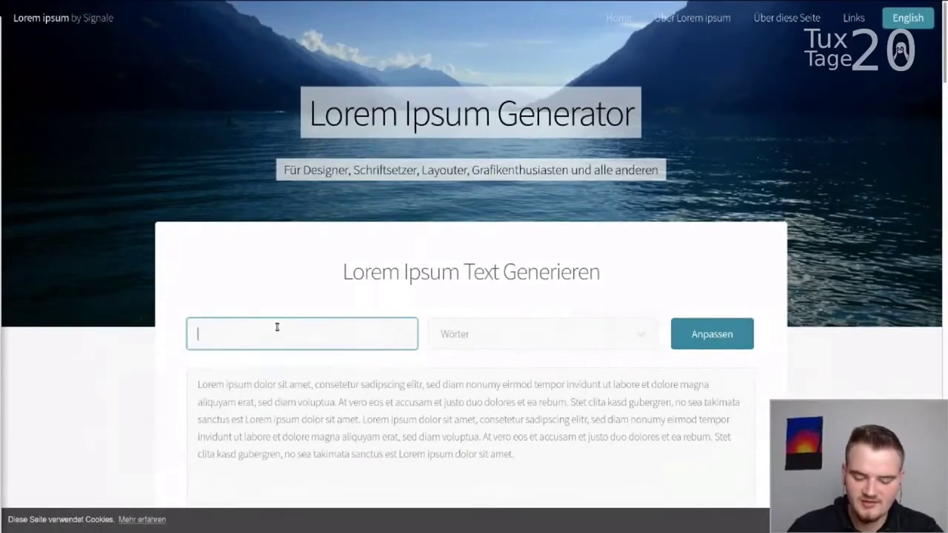
type("300")
left_click(272, 421)
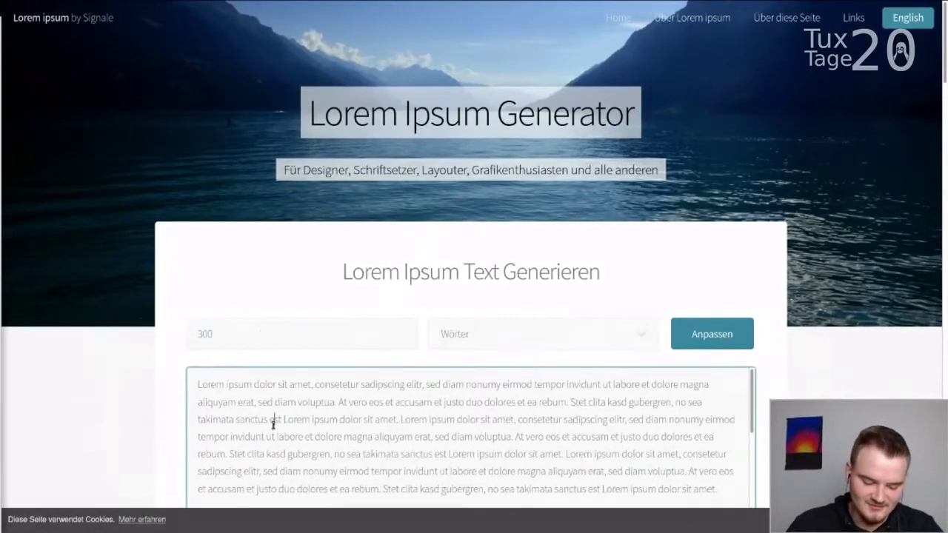
key("ctrl+a")
Step: Switch to the Writer document, paste the copied lorem ipsum text and look over how it fills the columns
key("super")
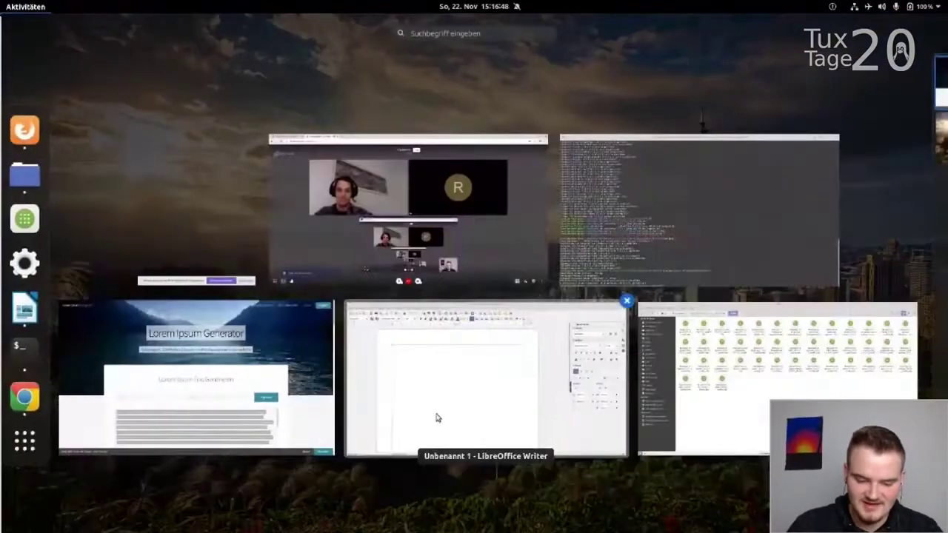
left_click(444, 378)
key("ctrl+v")
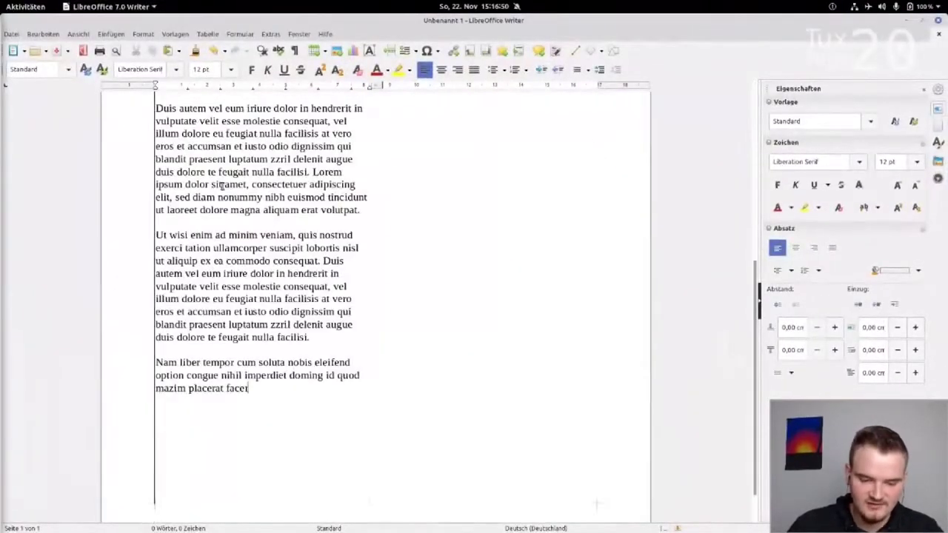
scroll(320, 252, "up", 8)
scroll(321, 251, "down", 8)
scroll(321, 252, "down", 2)
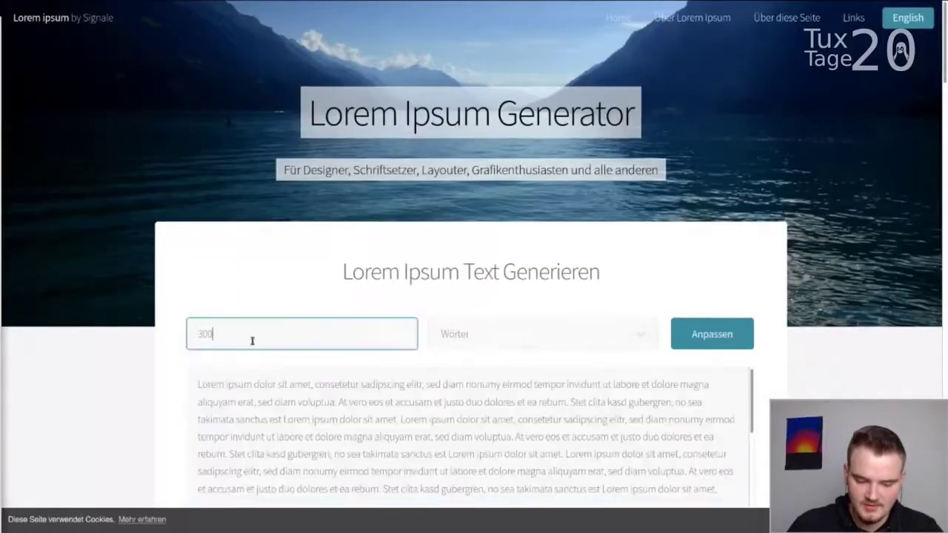
Step: Generate 1000 words of lorem ipsum text and copy all of it
double_click(252, 341)
type("1000")
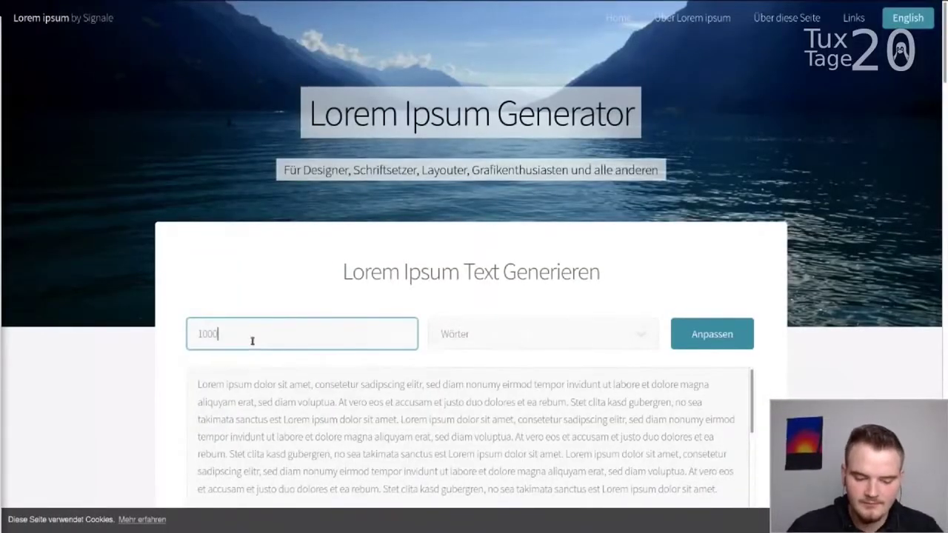
left_click(689, 337)
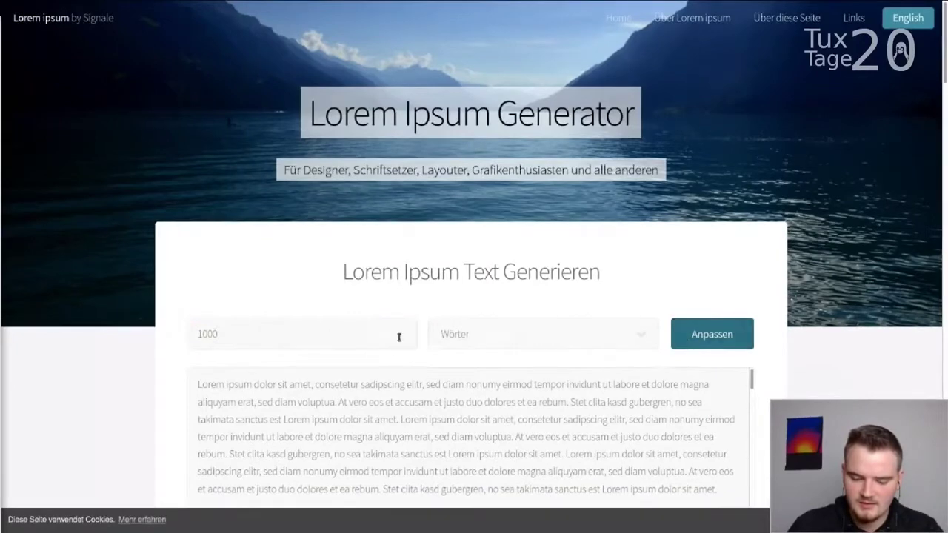
double_click(386, 419)
key("ctrl+a")
Step: Switch to the Writer document and replace its text with the copied 1000-word lorem ipsum text
key("alt+Tab")
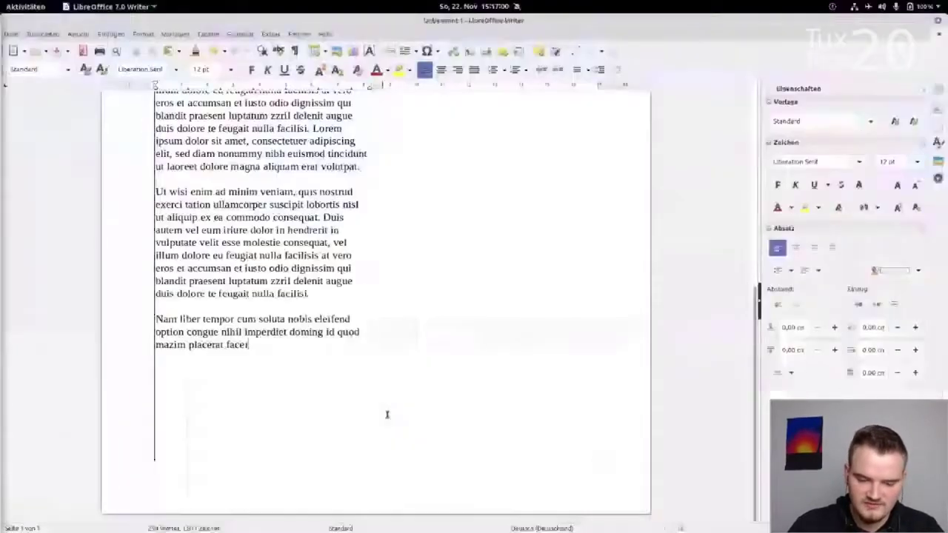
left_click(351, 328, "shift")
key("ctrl+v")
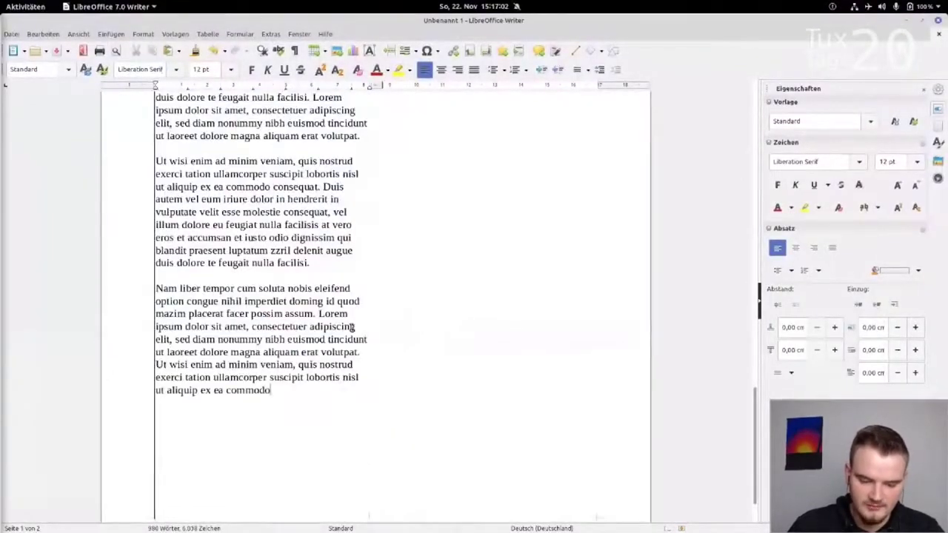
scroll(351, 328, "up", 5)
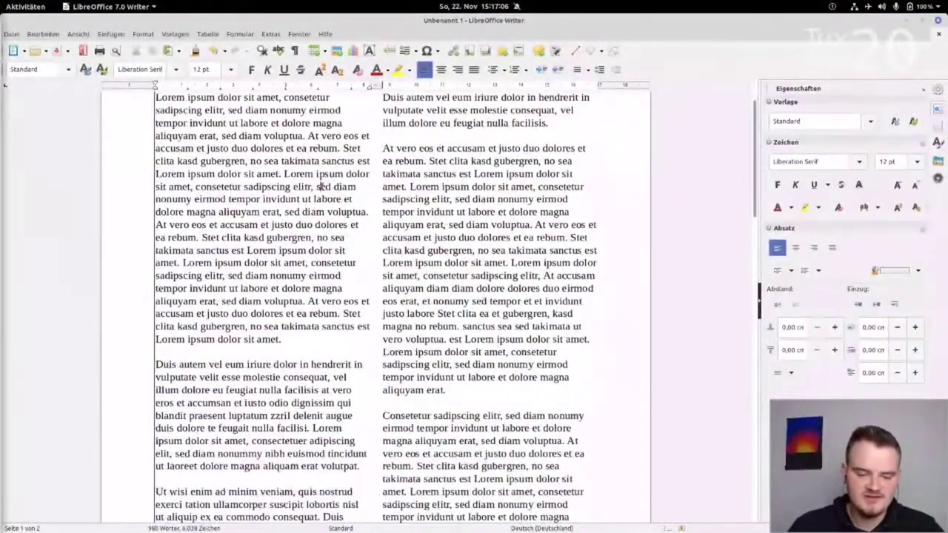
Step: Highlight the beginning of the first column and examine how the text flows across both columns and pages
left_click_drag(155, 164, 311, 483)
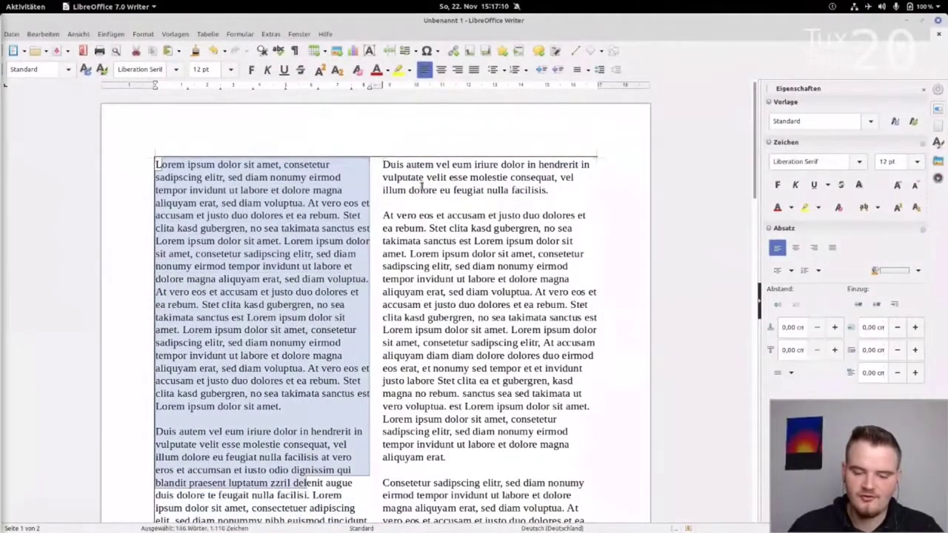
scroll(193, 319, "down", 10)
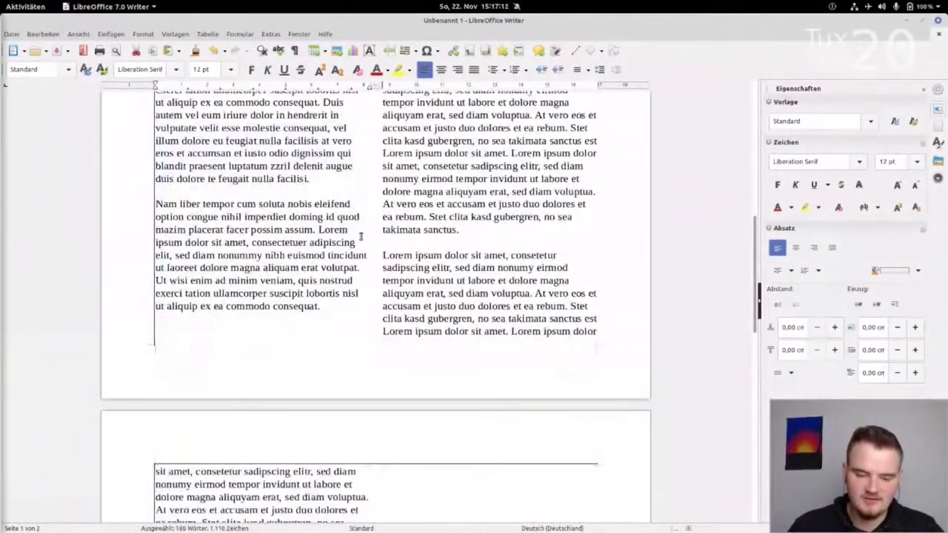
scroll(411, 435, "up", 8)
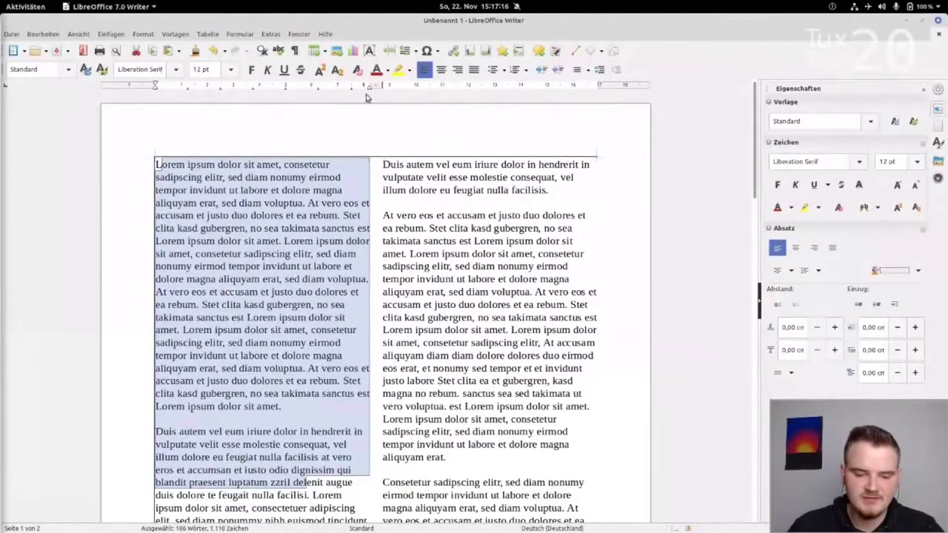
Step: Try to switch the Standard page style to a single column
right_click(212, 134)
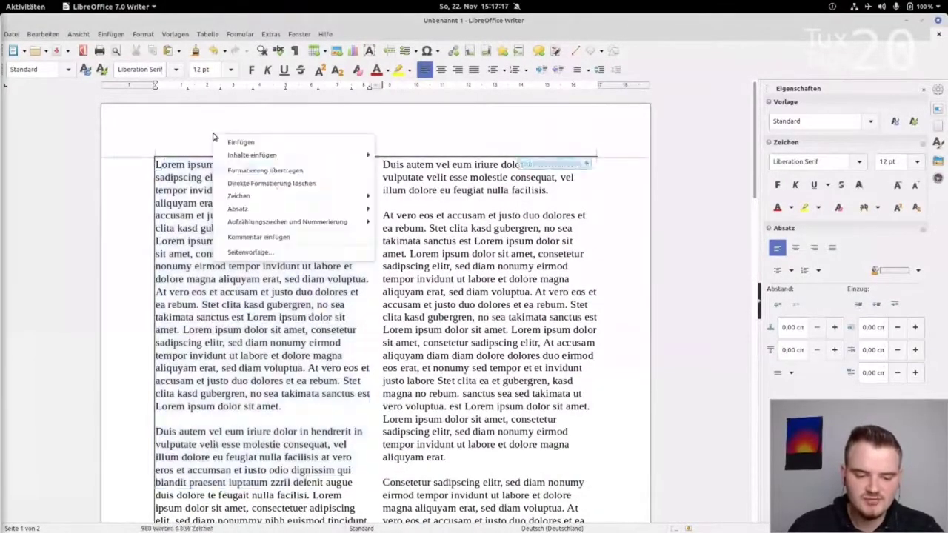
left_click(252, 252)
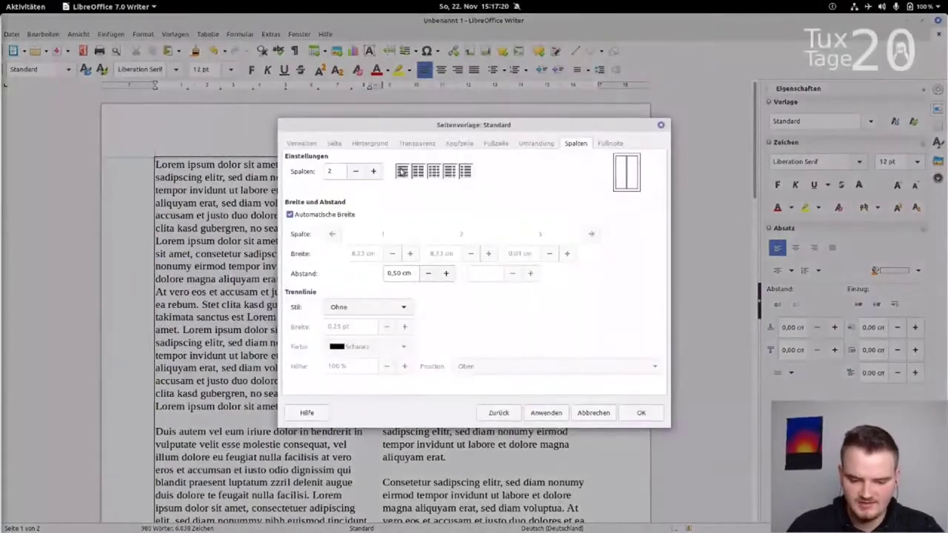
left_click(402, 171)
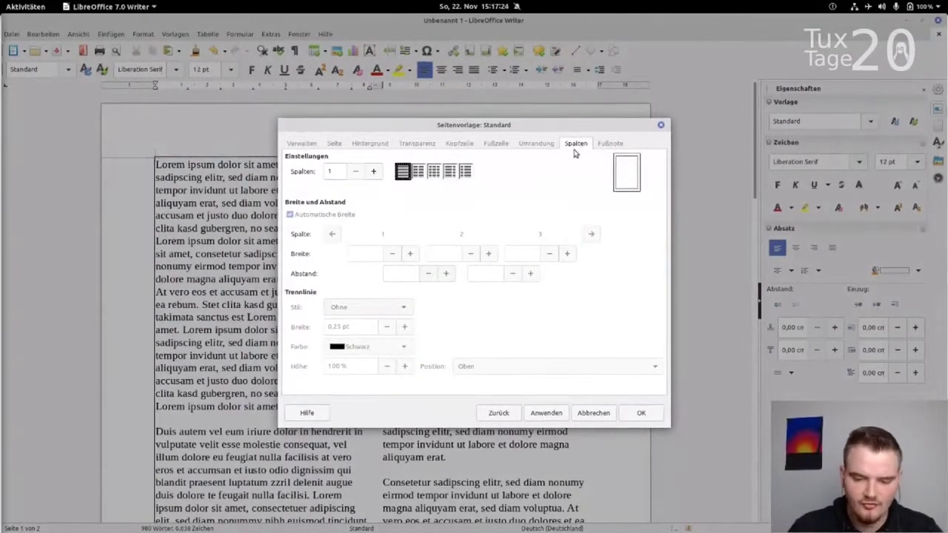
Step: Examine the footnote, organizer, paper format, margin, background, transparency and header settings of the Standard page style, and leave without applying changes
left_click(611, 144)
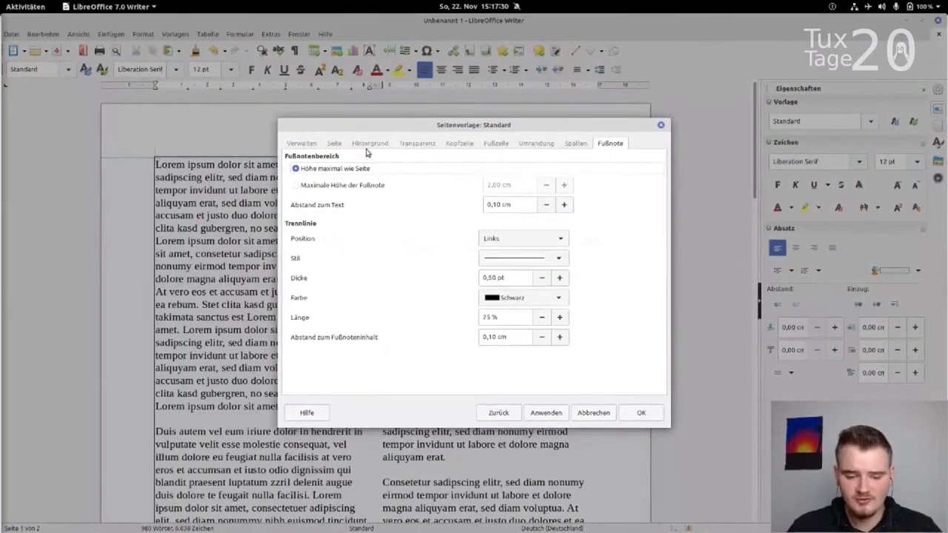
left_click(302, 148)
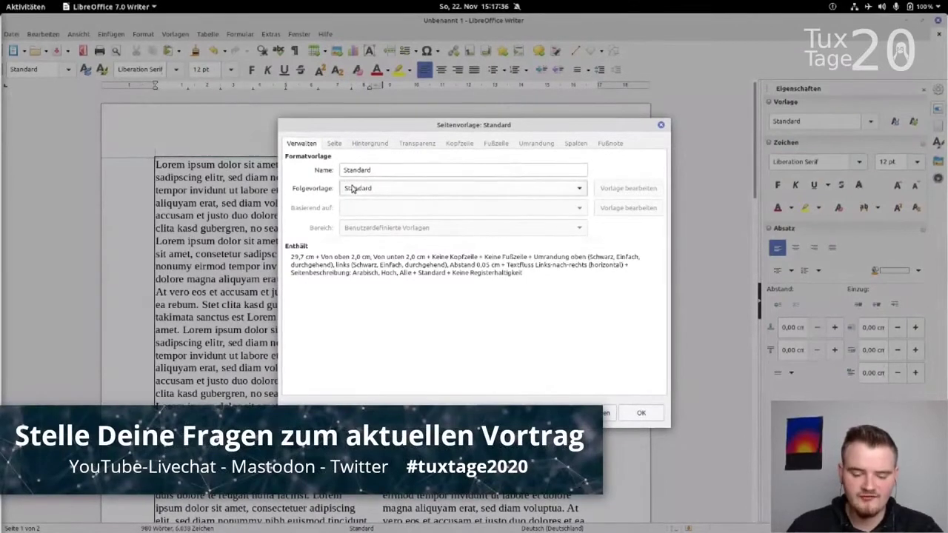
left_click(334, 144)
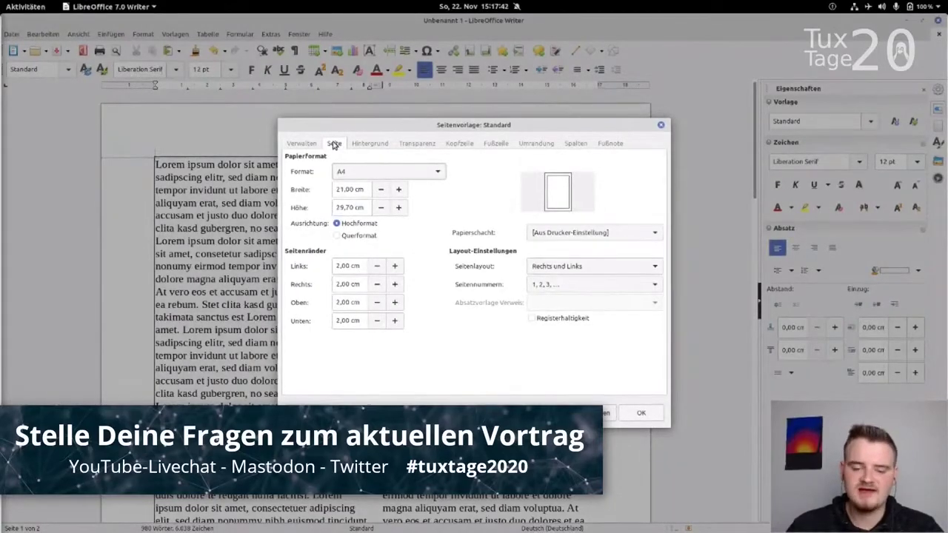
left_click(394, 176)
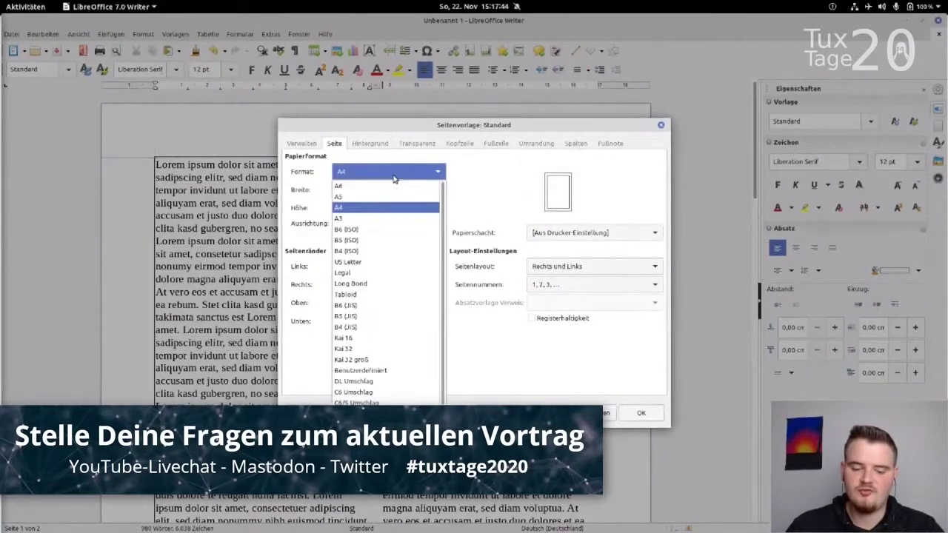
left_click(386, 207)
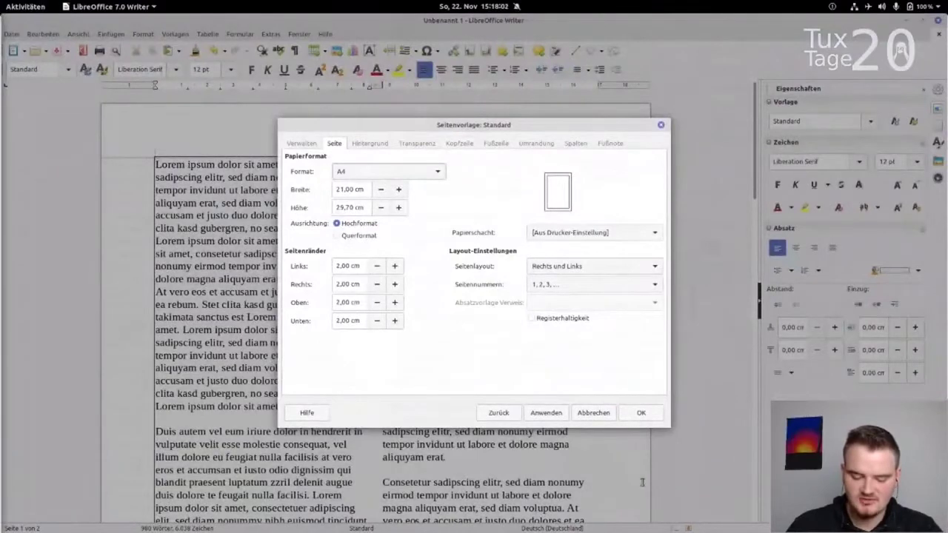
left_click(377, 267)
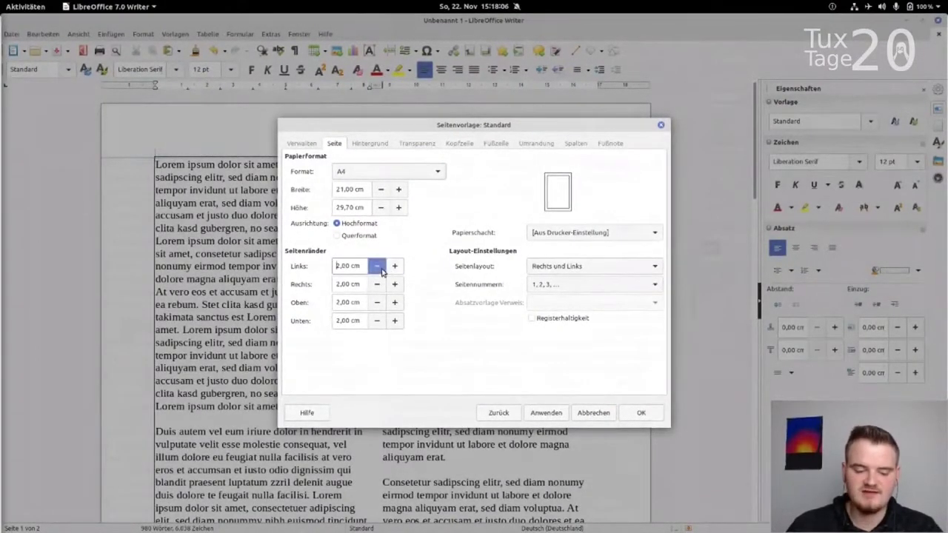
left_click(378, 266)
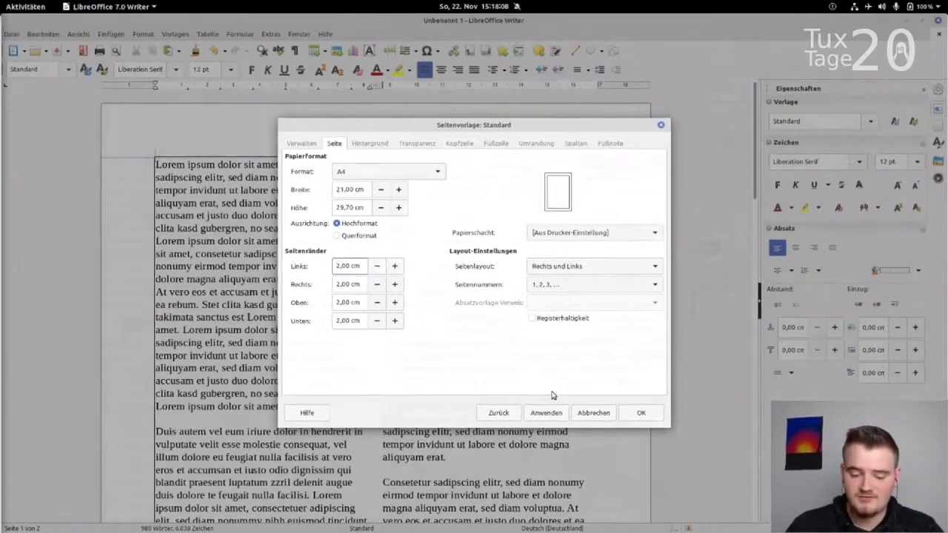
left_click(370, 144)
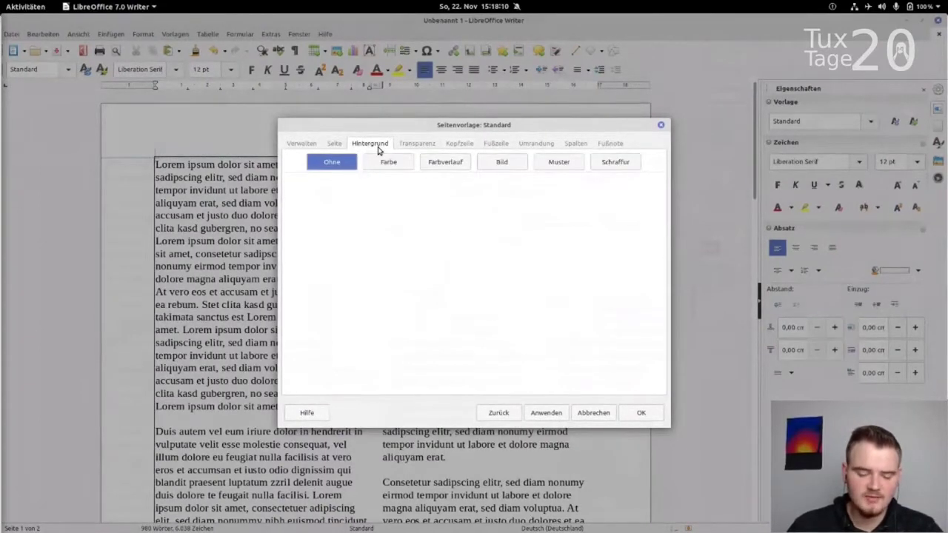
left_click(406, 146)
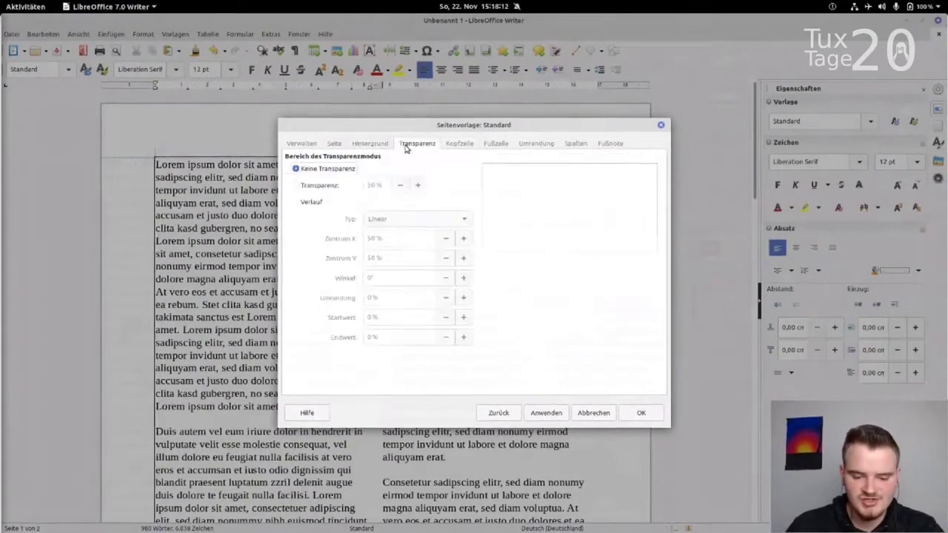
left_click(460, 143)
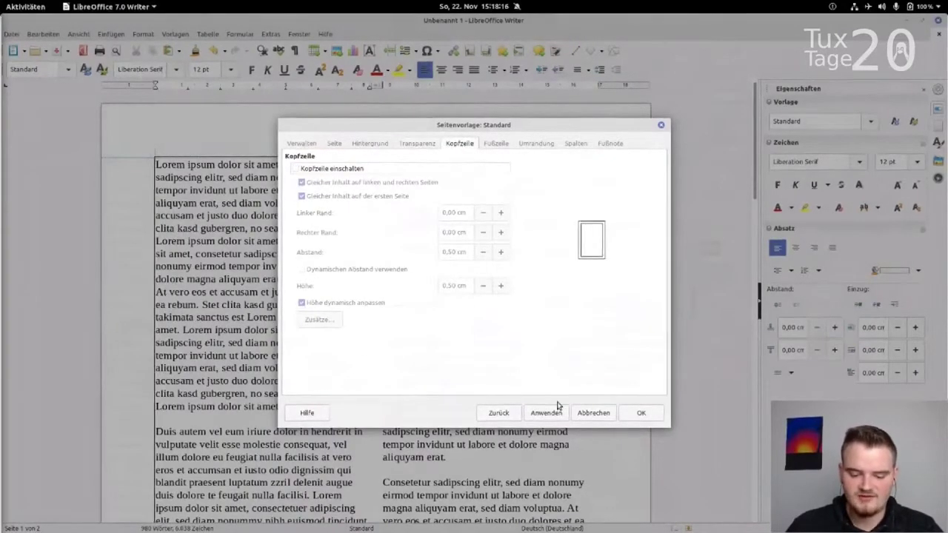
left_click(593, 413)
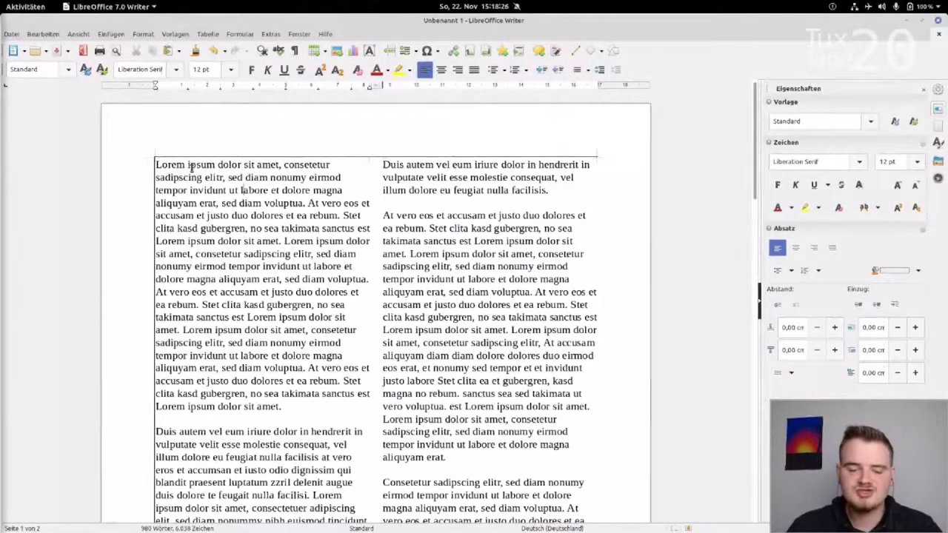
Step: Set the Standard page style to one column and apply the change
right_click(319, 118)
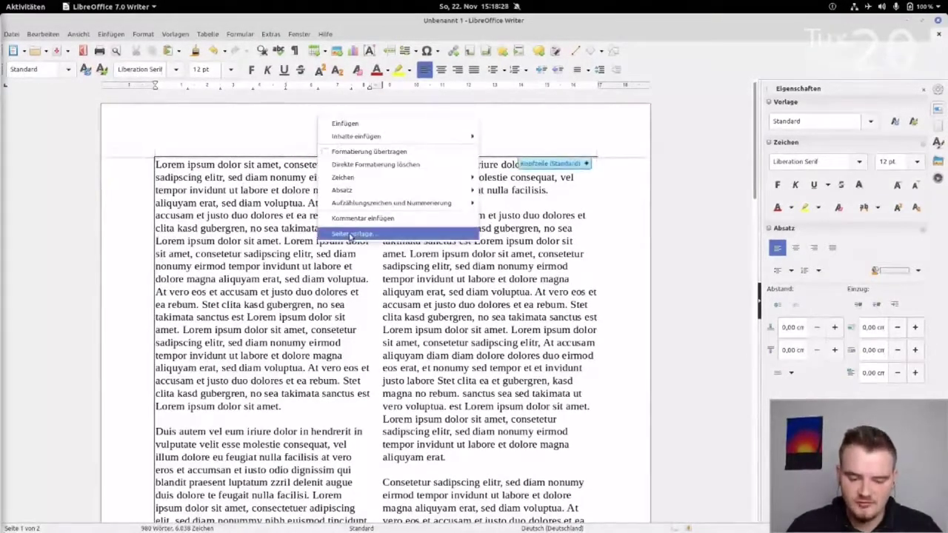
left_click(351, 234)
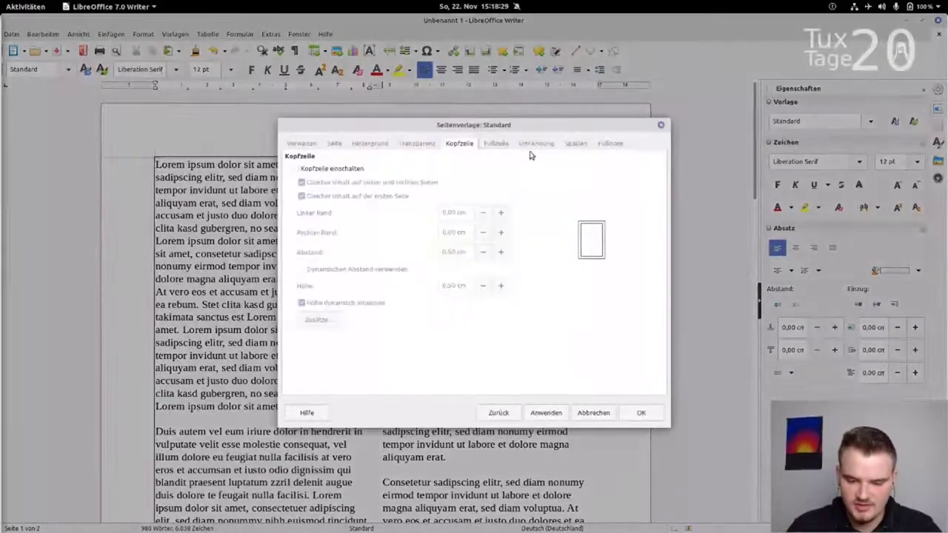
left_click(535, 144)
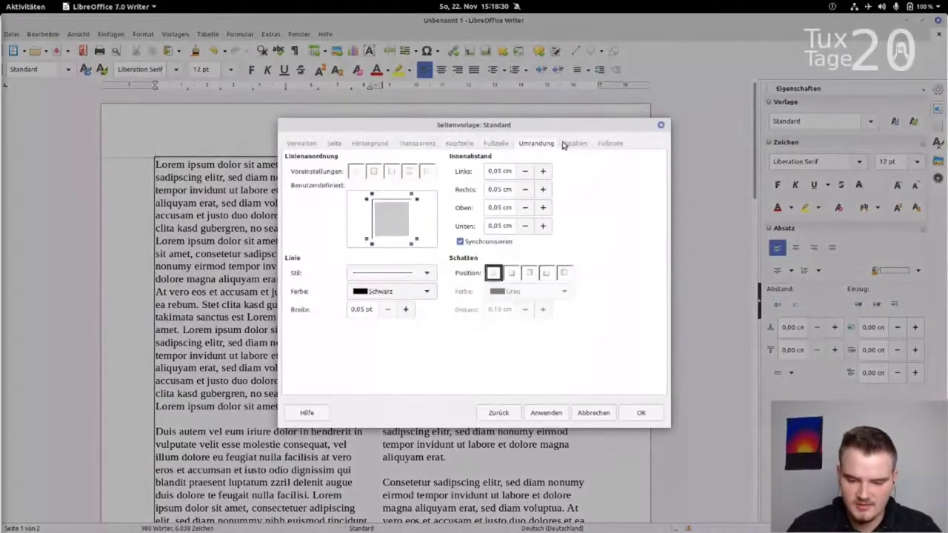
left_click(569, 144)
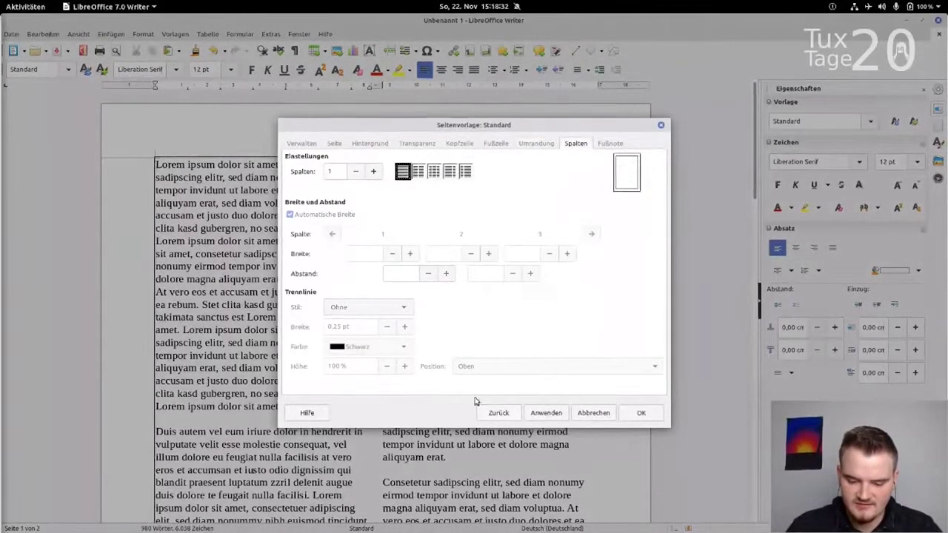
left_click(545, 413)
left_click(658, 416)
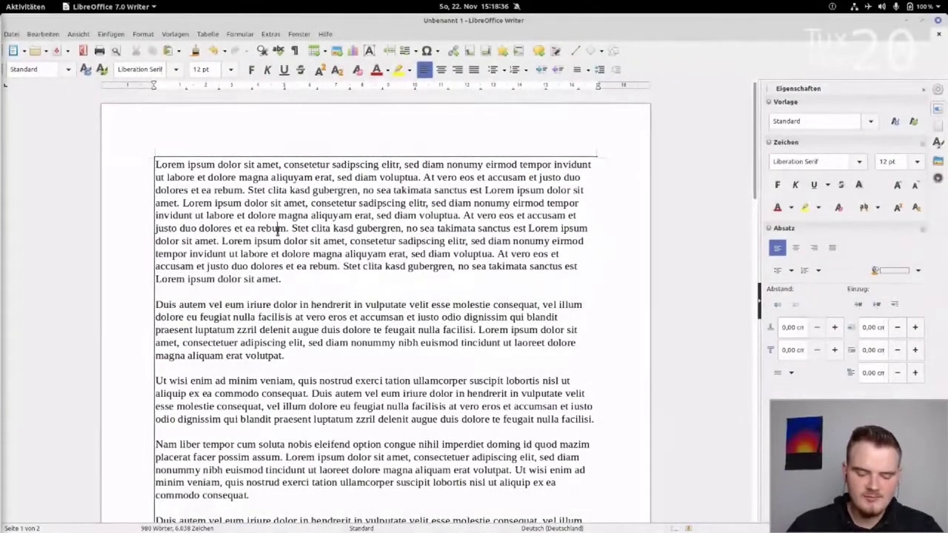
Step: Remove the top and left border lines from the Standard page style and apply the change
scroll(277, 232, "down", 6)
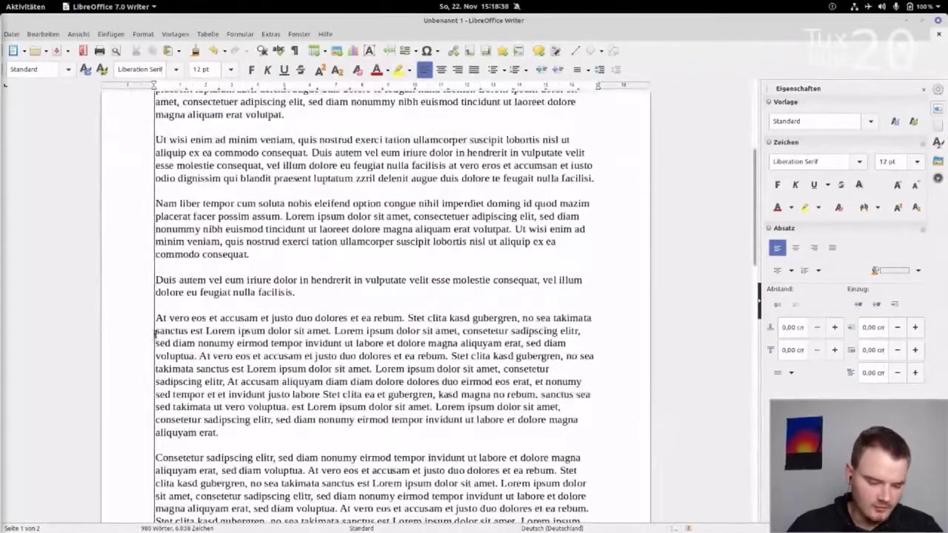
scroll(163, 289, "up", 6)
right_click(247, 240)
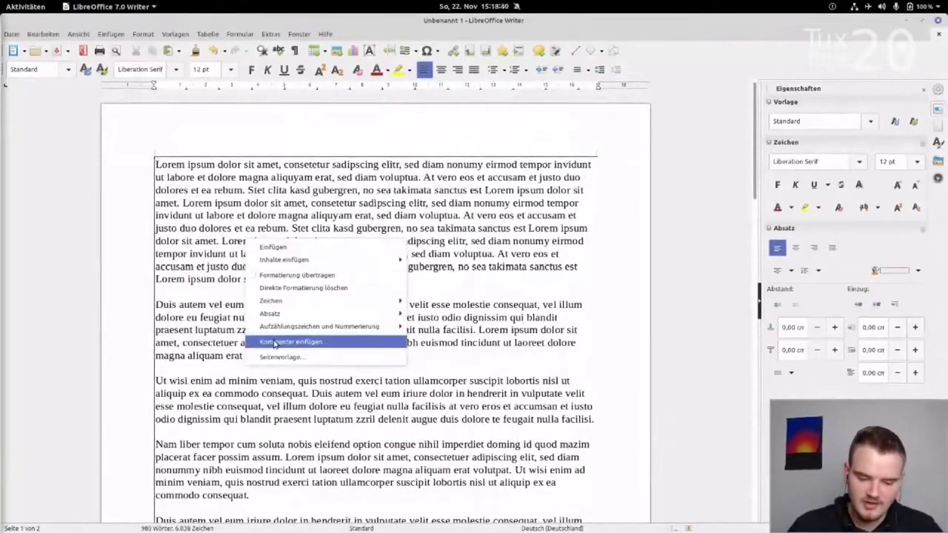
key("Escape")
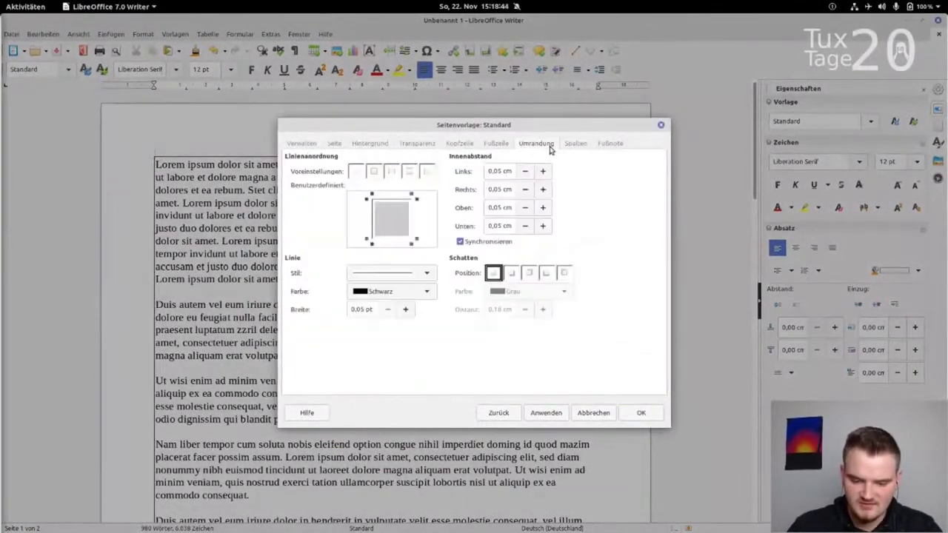
left_click(383, 204)
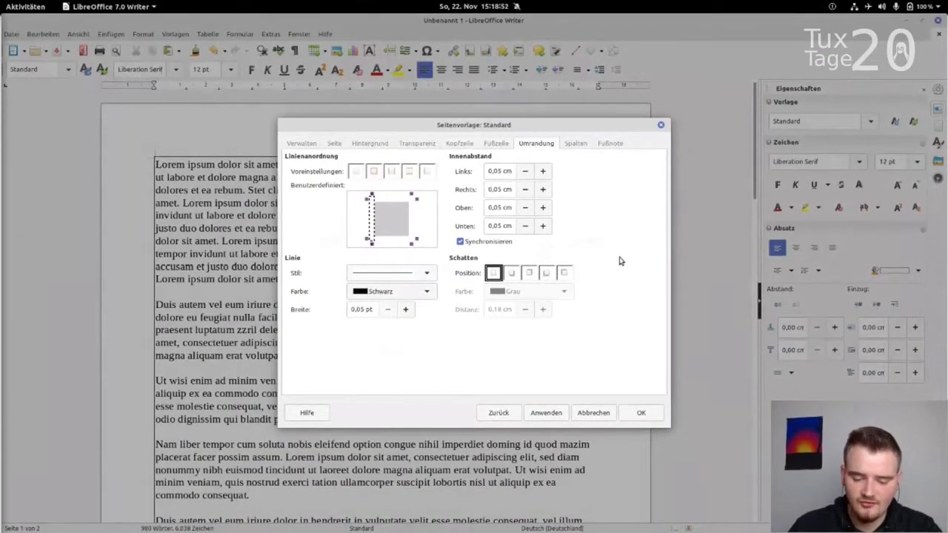
left_click(535, 417)
left_click(645, 415)
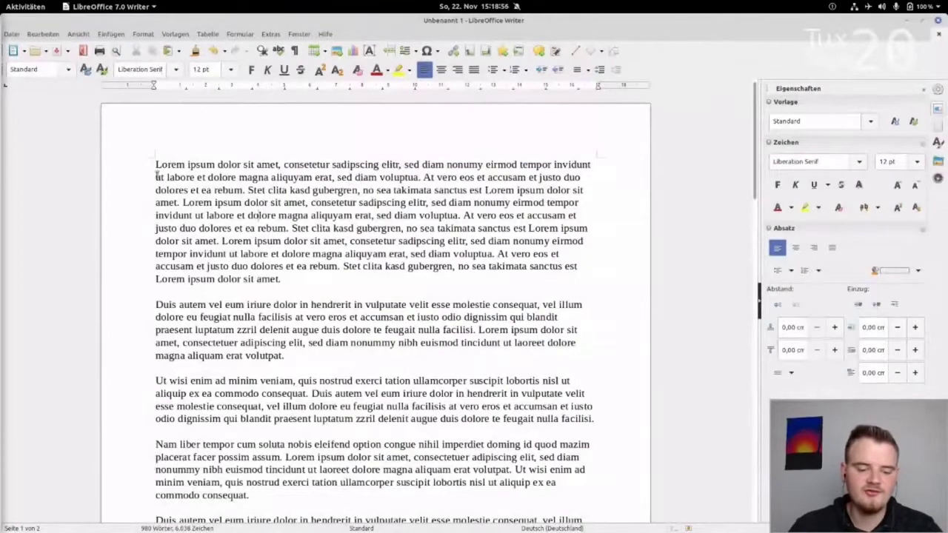
Step: Add the title "Lorem Ipsum" on its own line above the first paragraph and select it
key("Return")
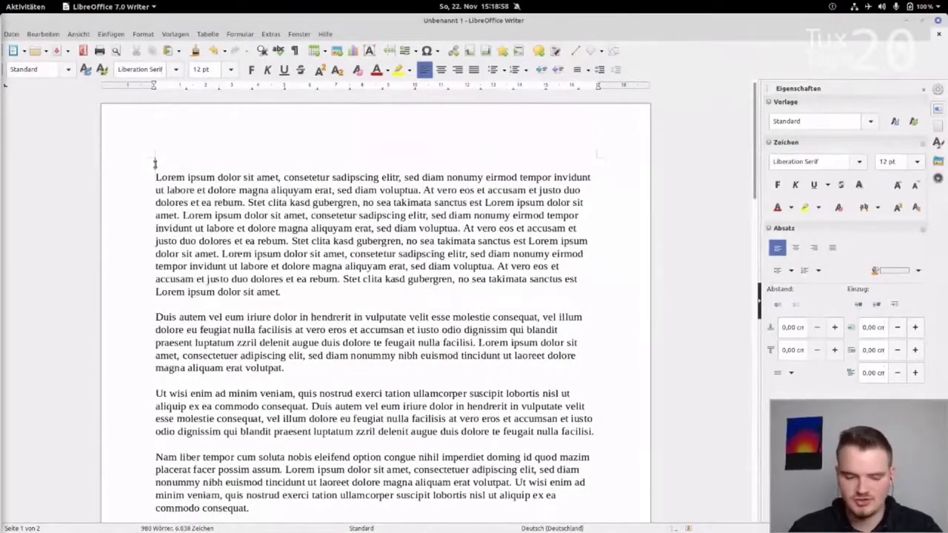
type("Lore")
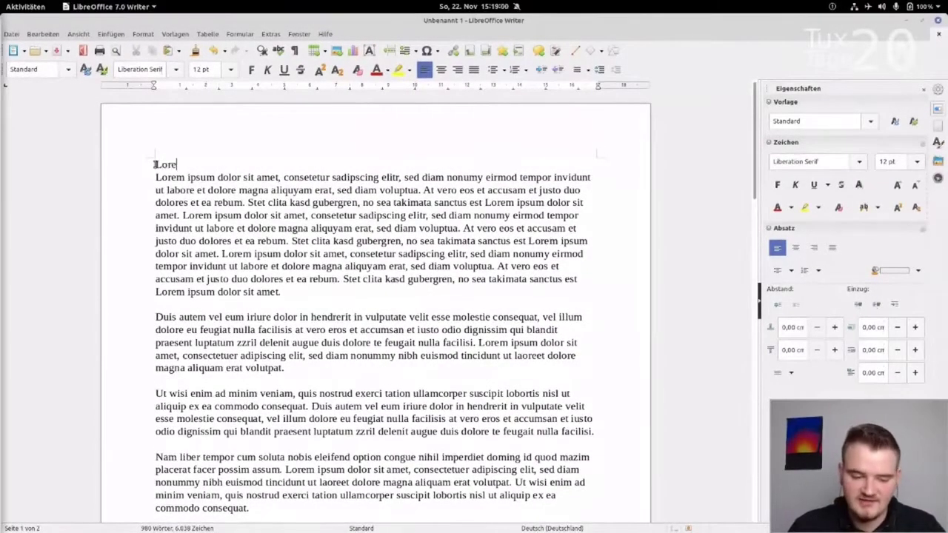
type("m Ip")
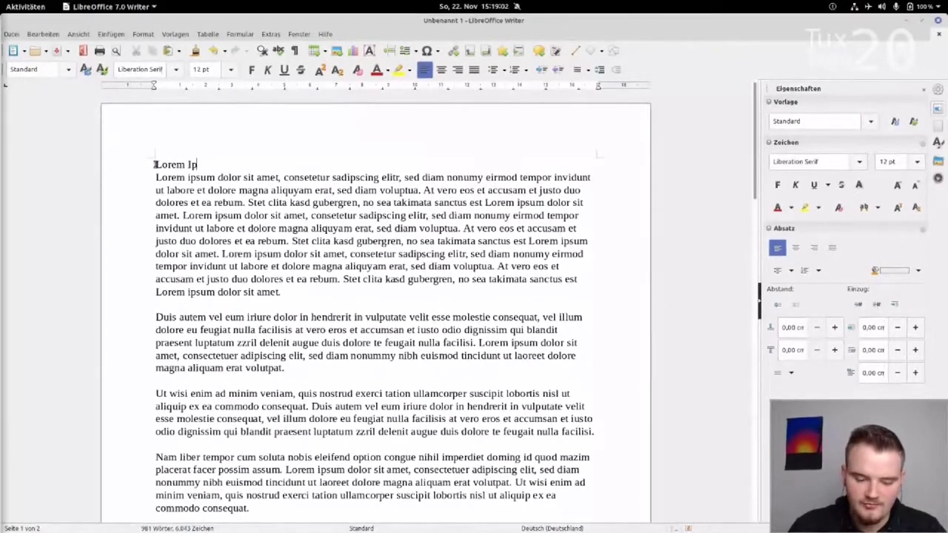
type("sum")
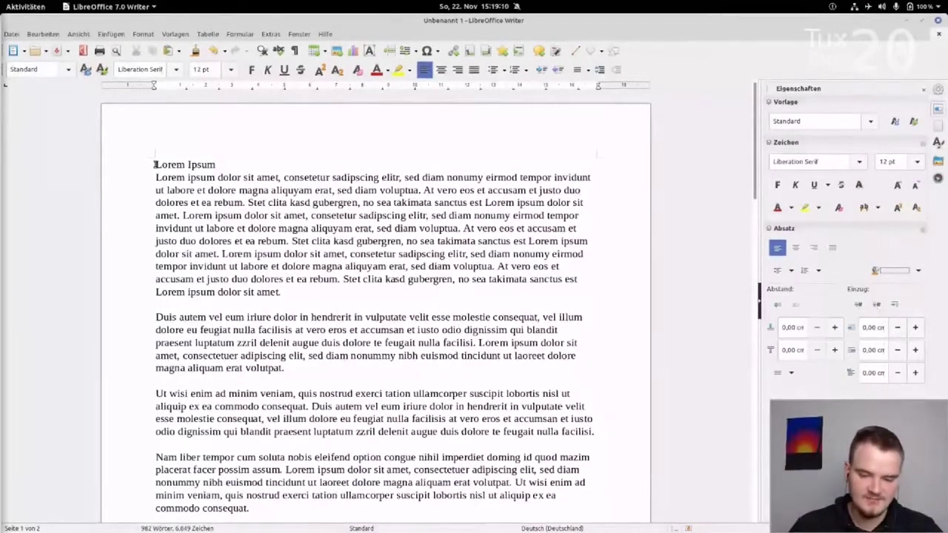
left_click_drag(214, 164, 143, 161)
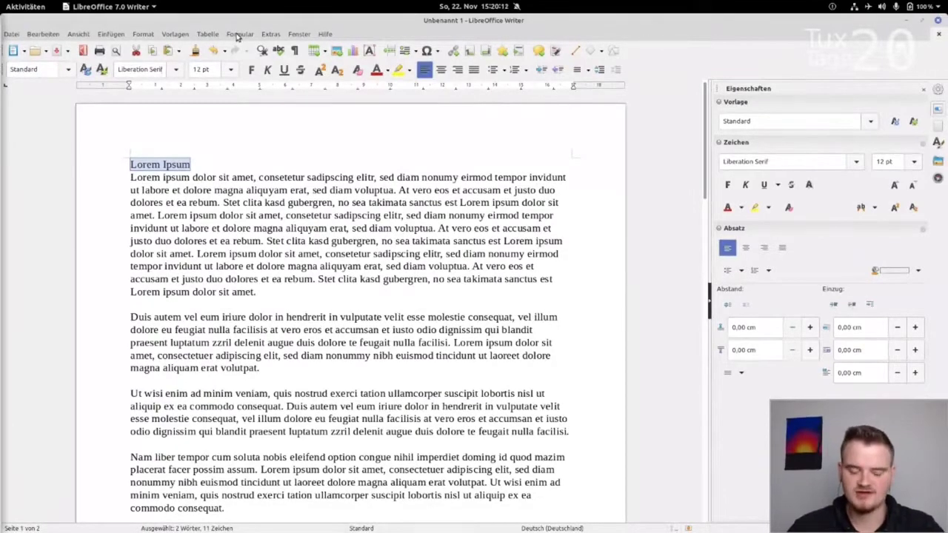
left_click(239, 34)
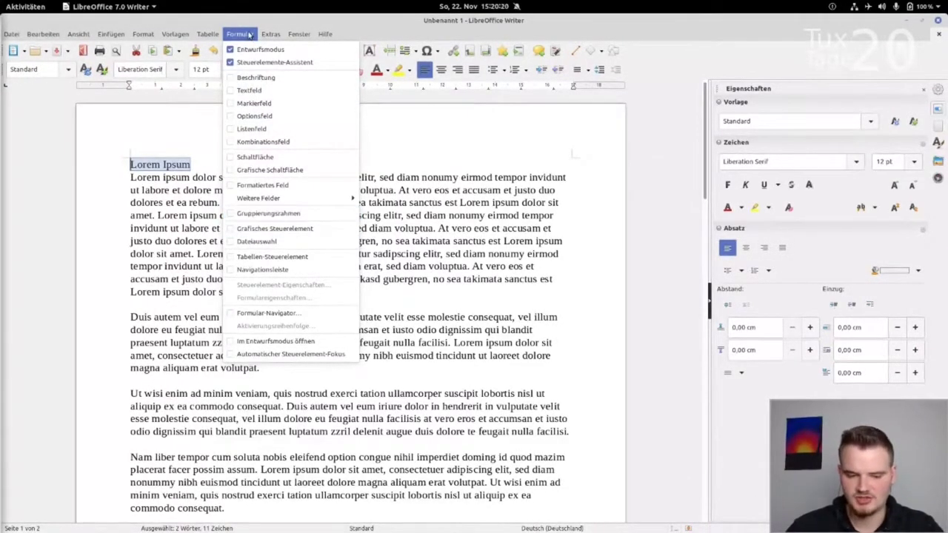
left_click(435, 214)
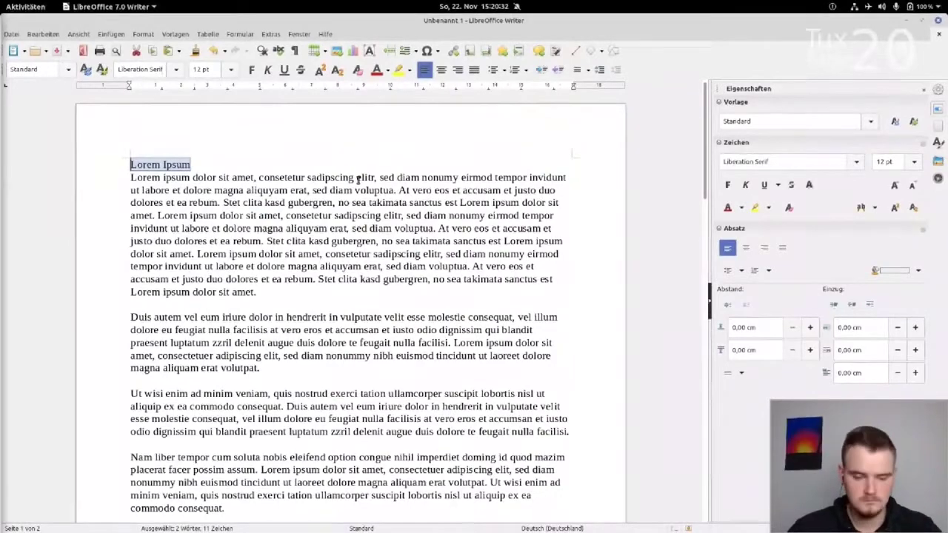
left_click(111, 34)
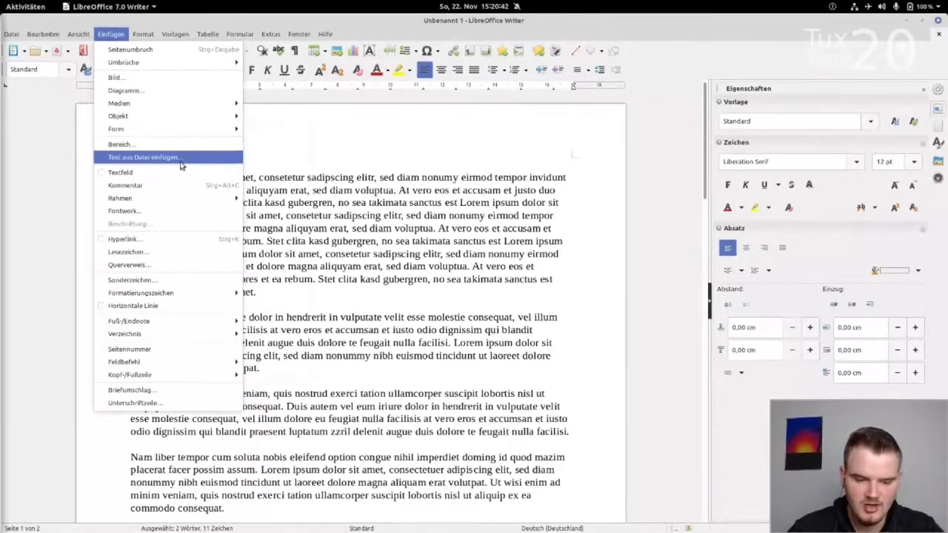
key("Escape")
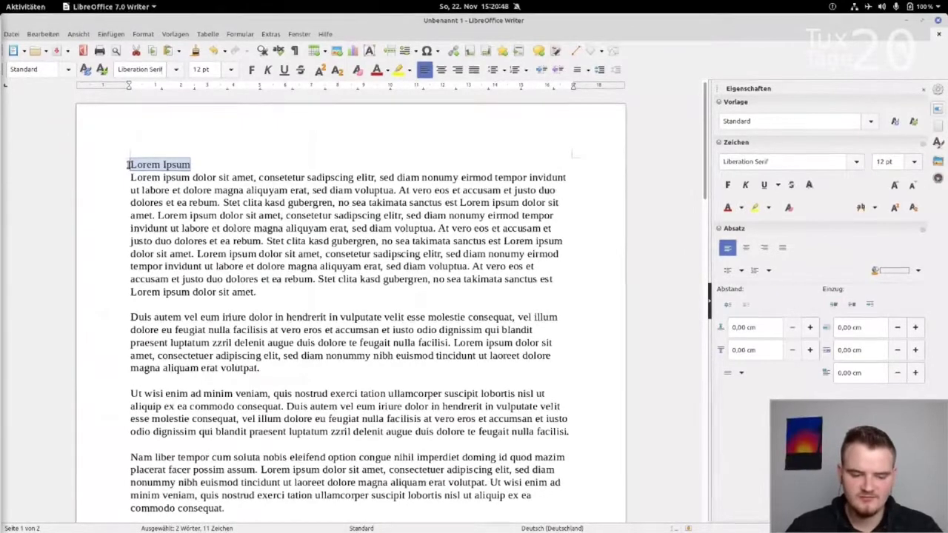
Step: Apply the Titel paragraph style to the selected "Lorem Ipsum" line
left_click(868, 122)
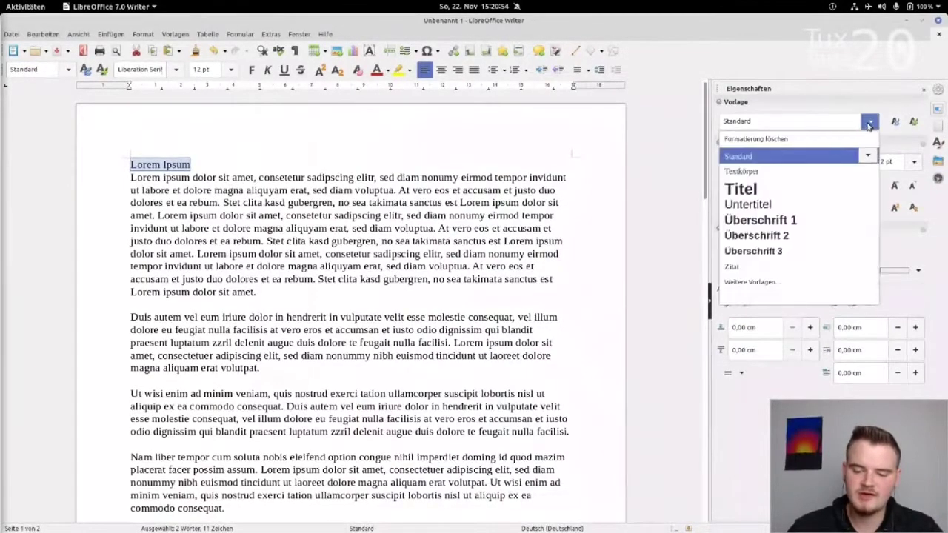
left_click(741, 191)
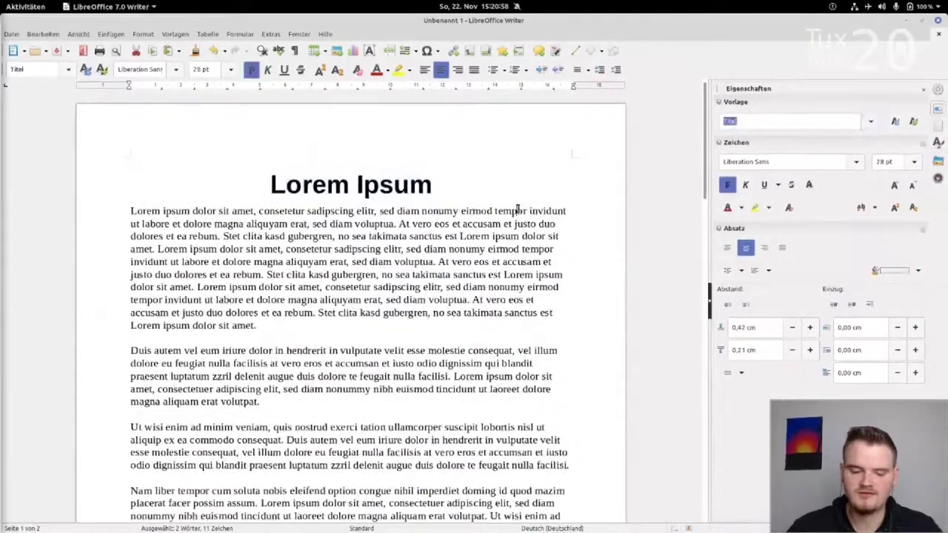
left_click(478, 211)
Step: Format the "Lorem Ipsum" title with the Überschrift 1 paragraph style
left_click_drag(471, 187, 201, 172)
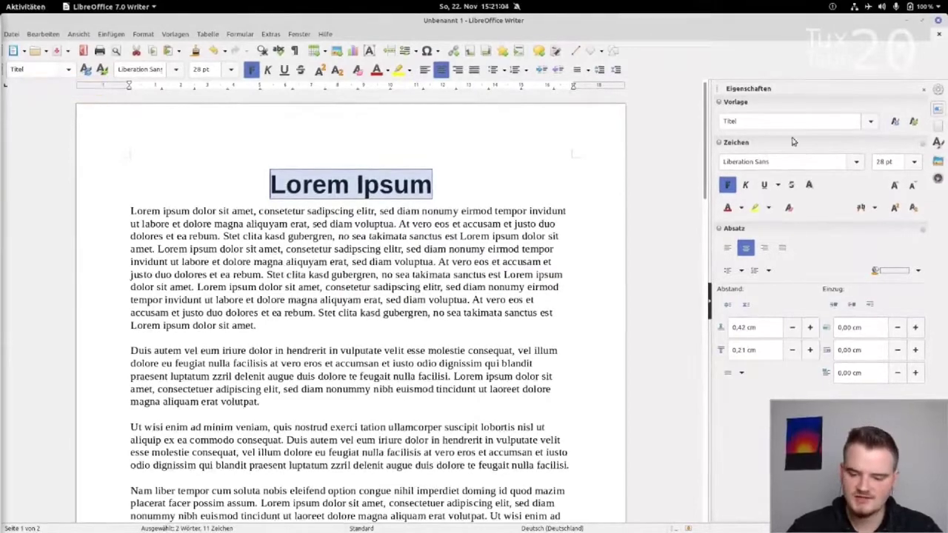
left_click(869, 121)
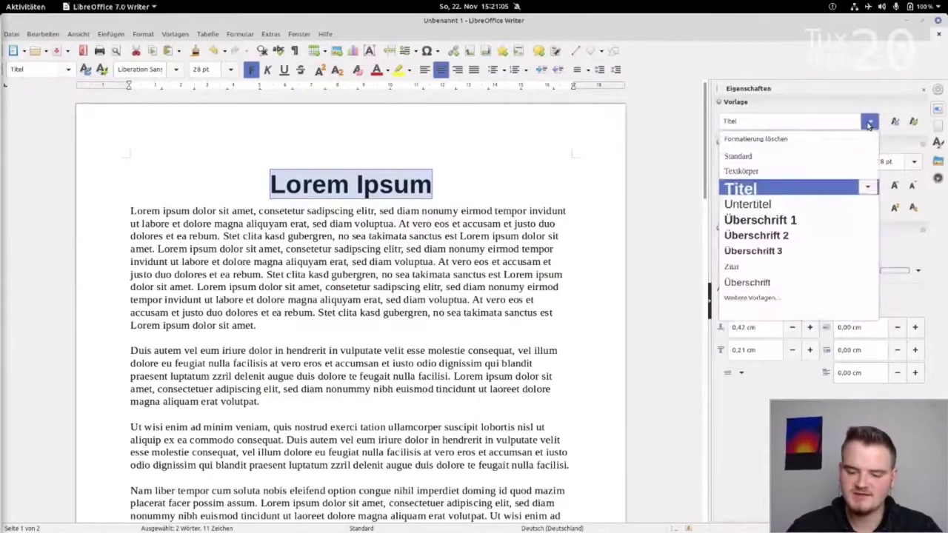
left_click(763, 222)
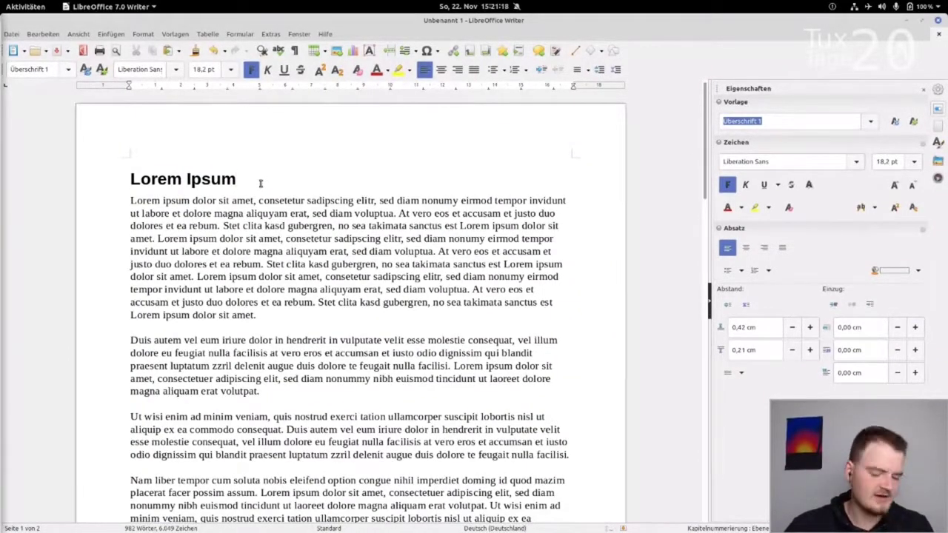
Step: Remove the blank lines between the body paragraphs, down to the one starting with "At vero eos et accusam"
left_click(189, 325)
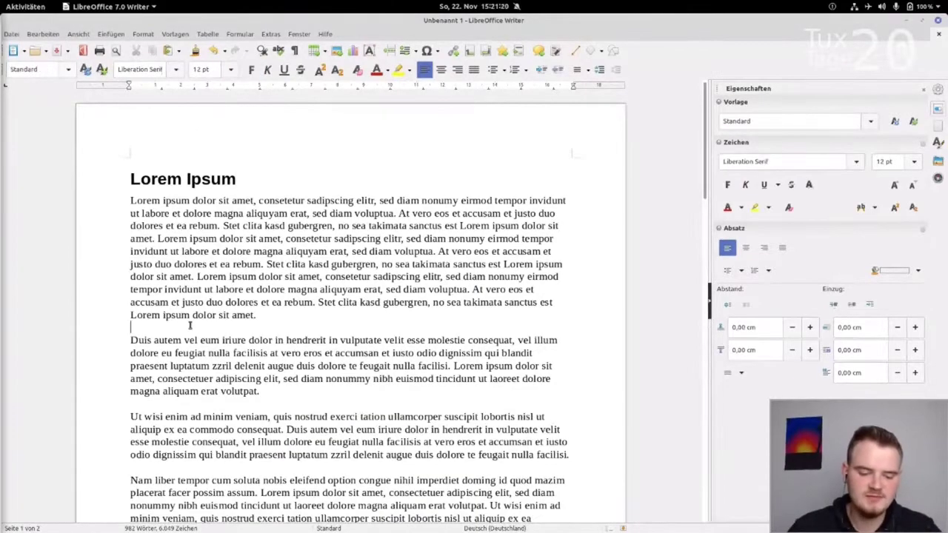
key("Delete")
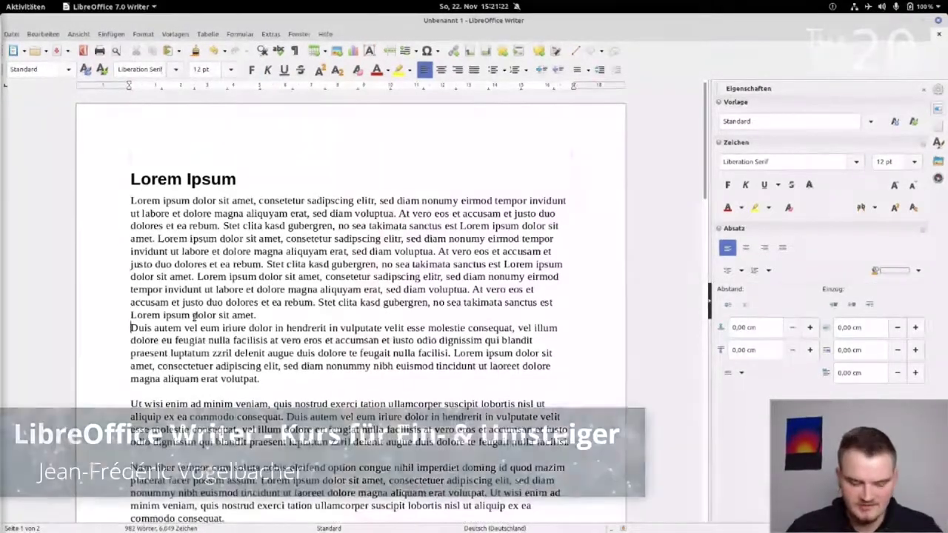
left_click(176, 391)
key("Delete")
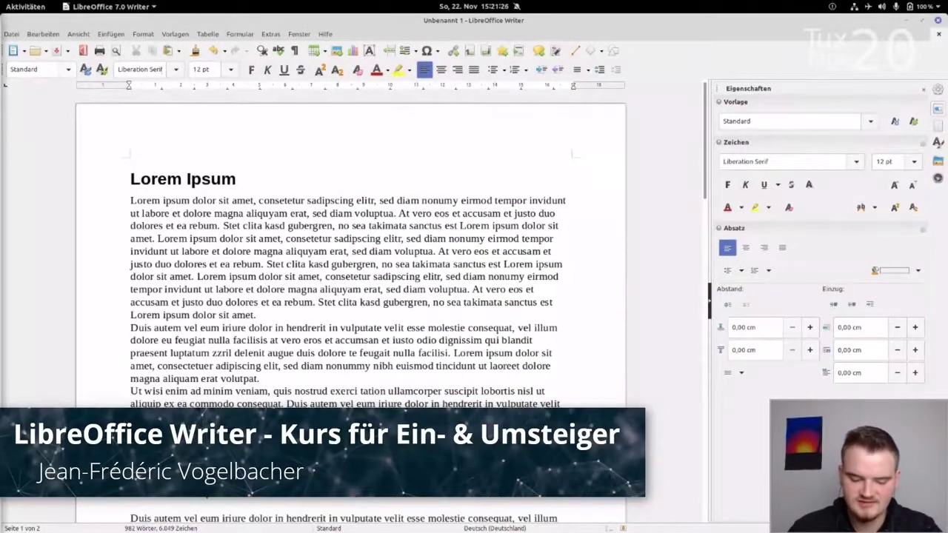
scroll(349, 296, "down", 2)
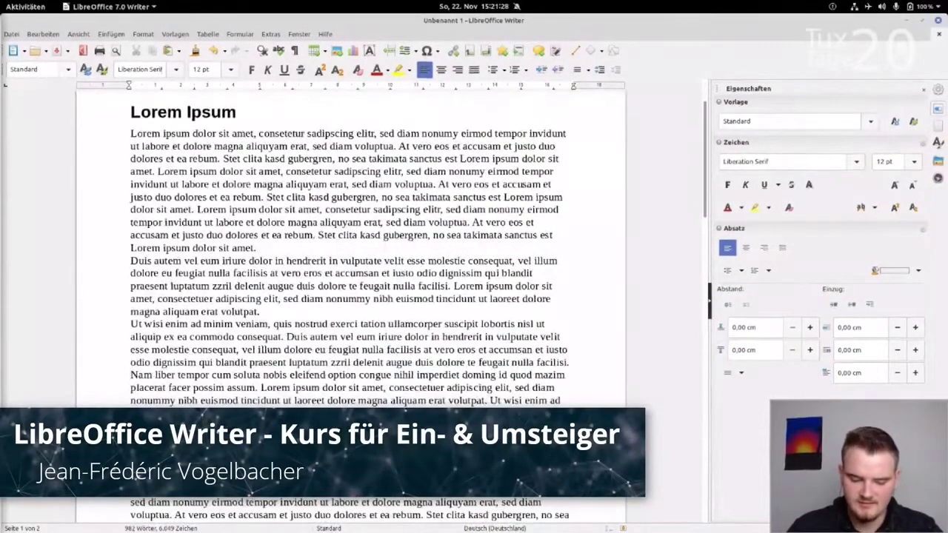
scroll(348, 259, "down", 2)
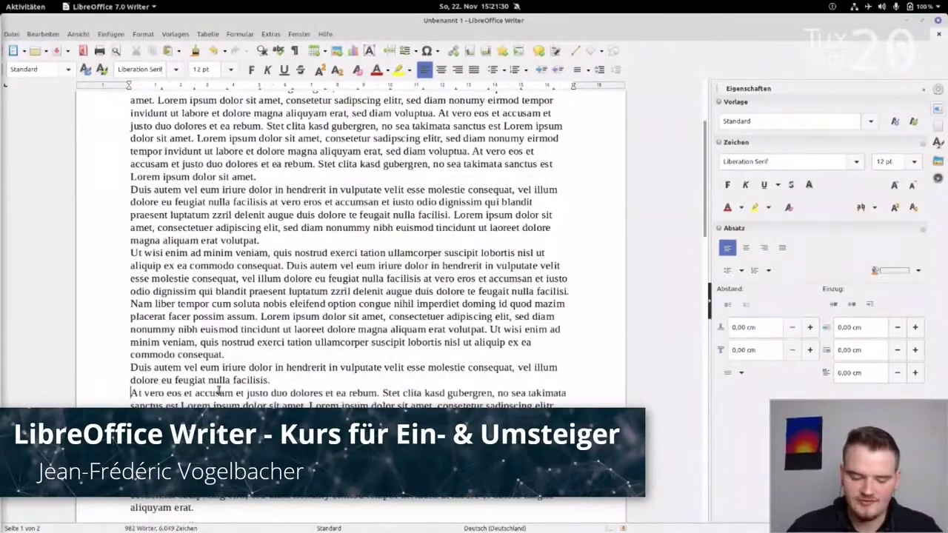
scroll(225, 375, "down", 2)
scroll(348, 296, "down", 1)
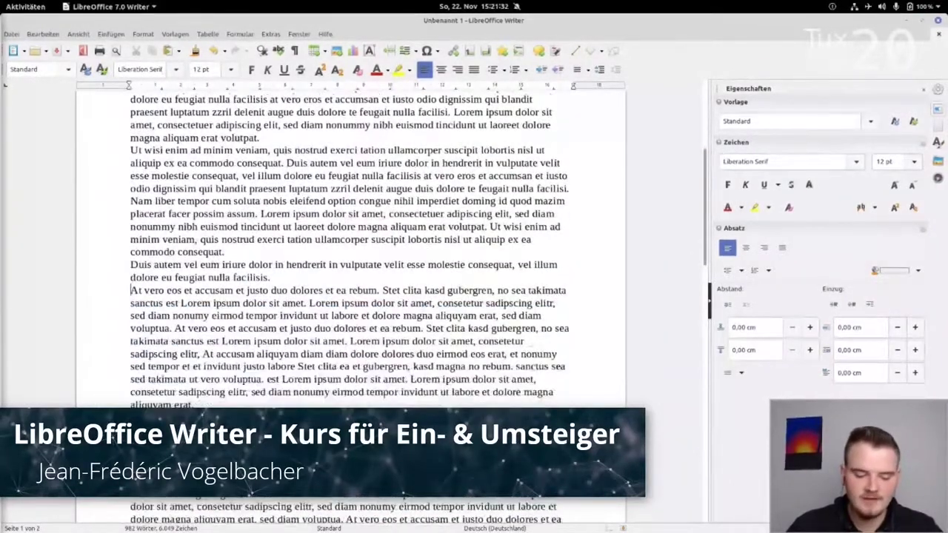
Step: Delete all the sample text that follows the paragraph ending in "aliquyam erat."
key("ctrl+a")
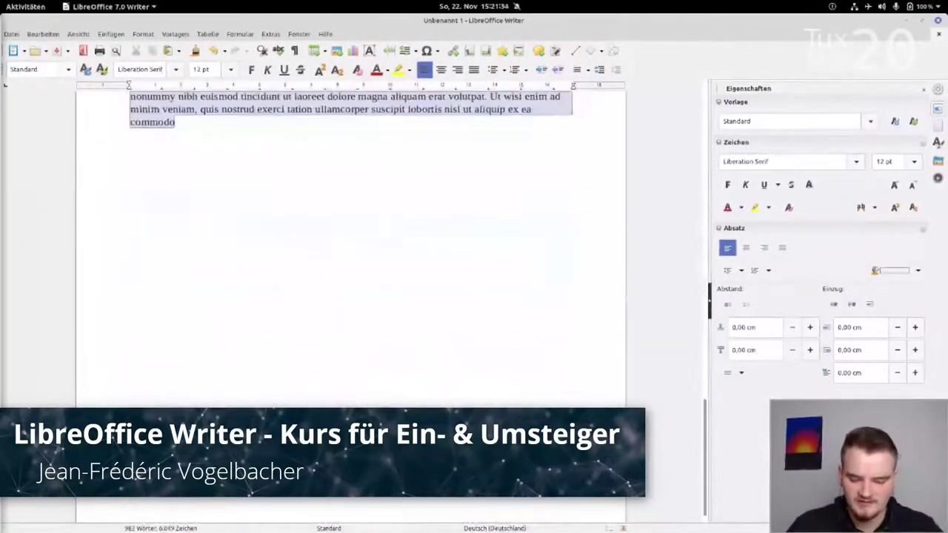
key("ctrl+z")
scroll(402, 383, "up", 10)
scroll(402, 383, "down", 6)
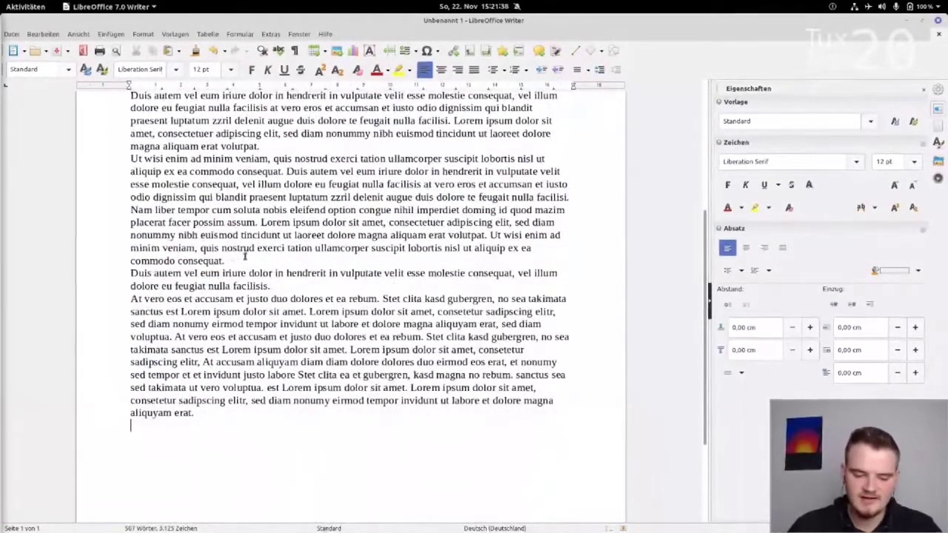
left_click(277, 288)
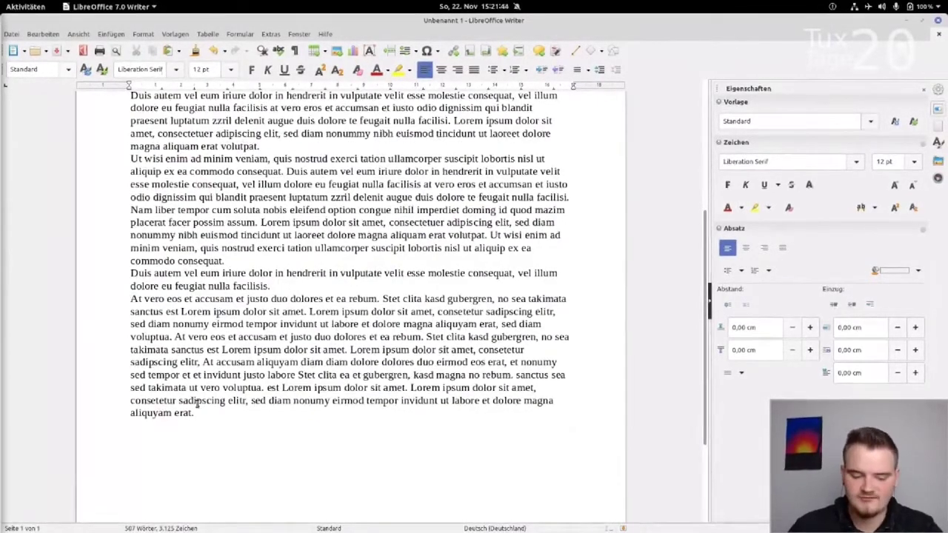
left_click_drag(194, 413, 200, 401)
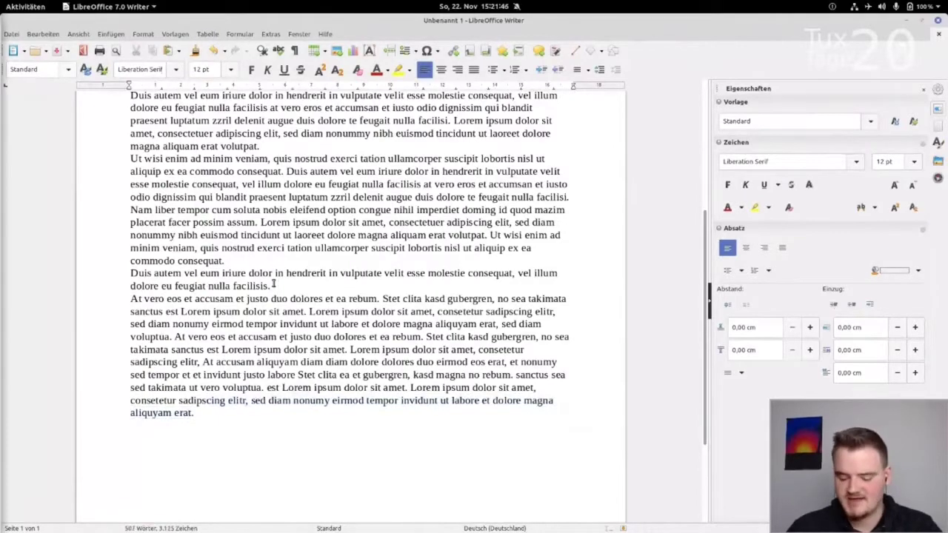
key("BackSpace")
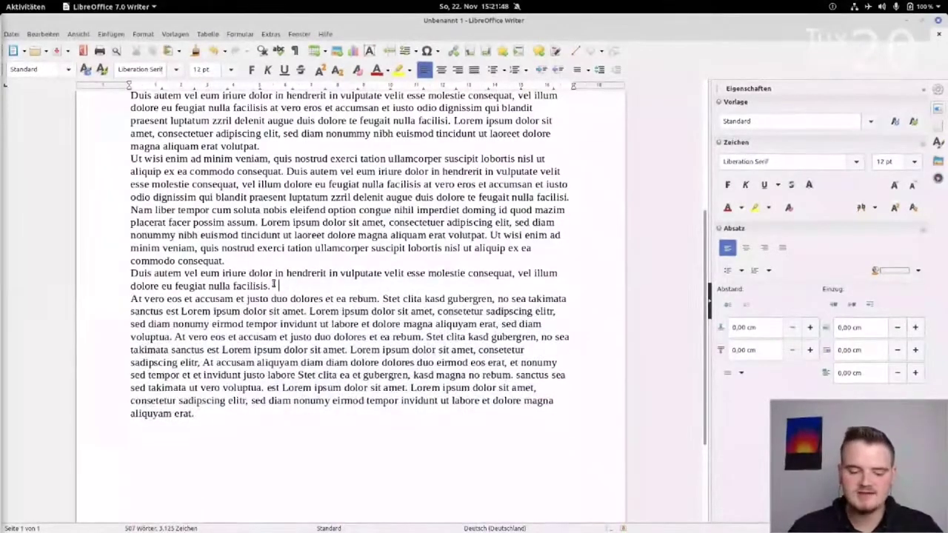
Step: Apply the Textkörper paragraph style to all body text below the "Lorem Ipsum" title
left_click_drag(205, 408, 134, 201)
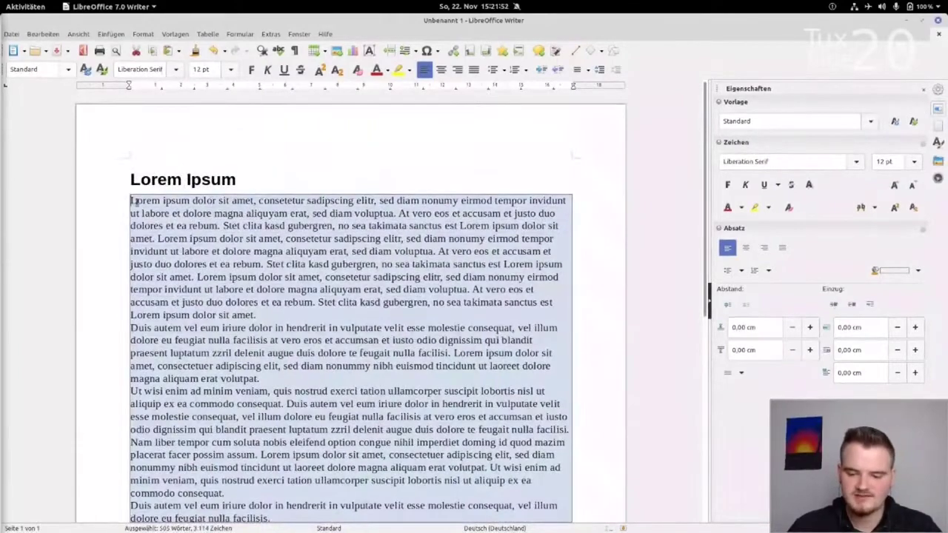
left_click(871, 121)
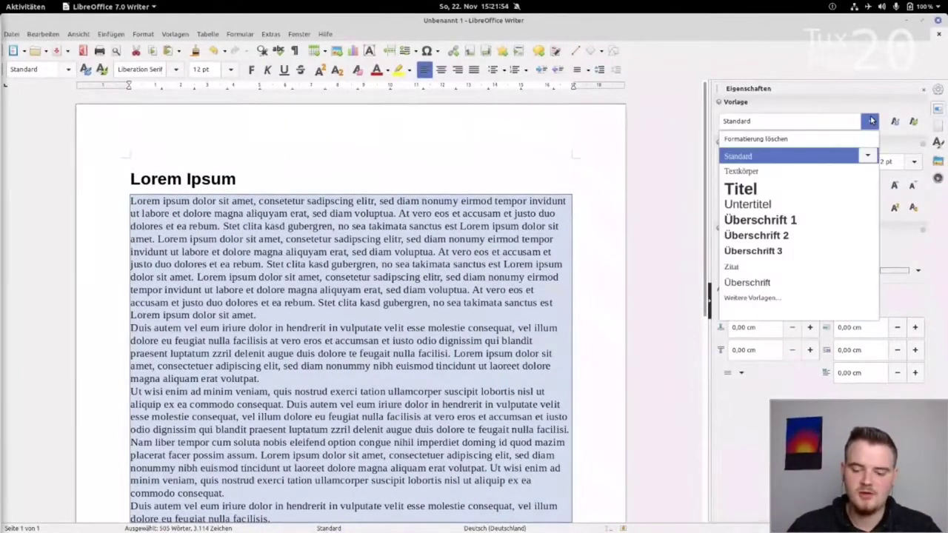
left_click(750, 172)
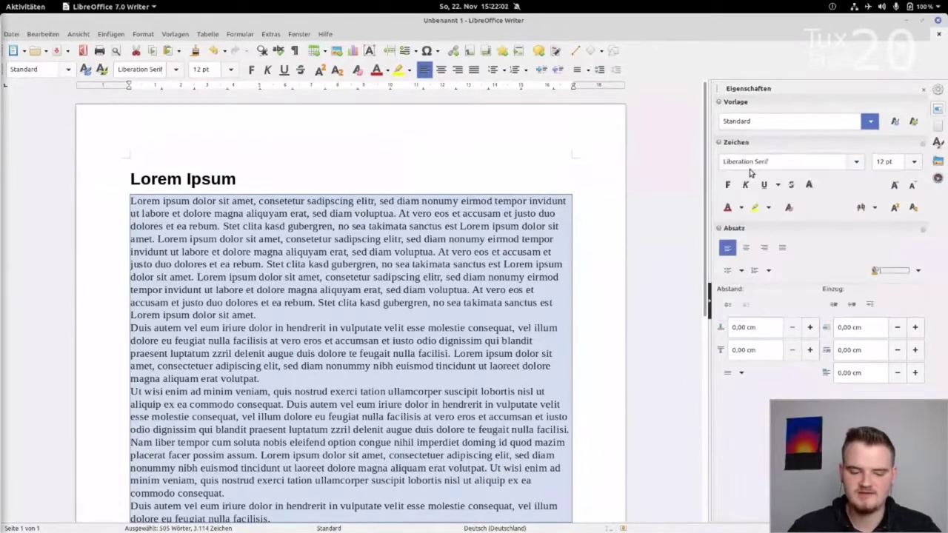
left_click(327, 274)
scroll(216, 234, "down", 1)
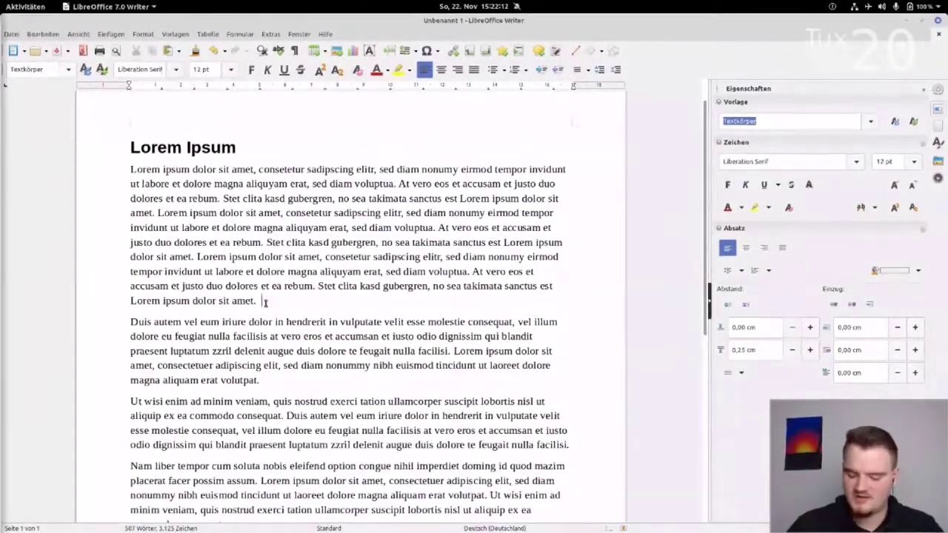
left_click(263, 302)
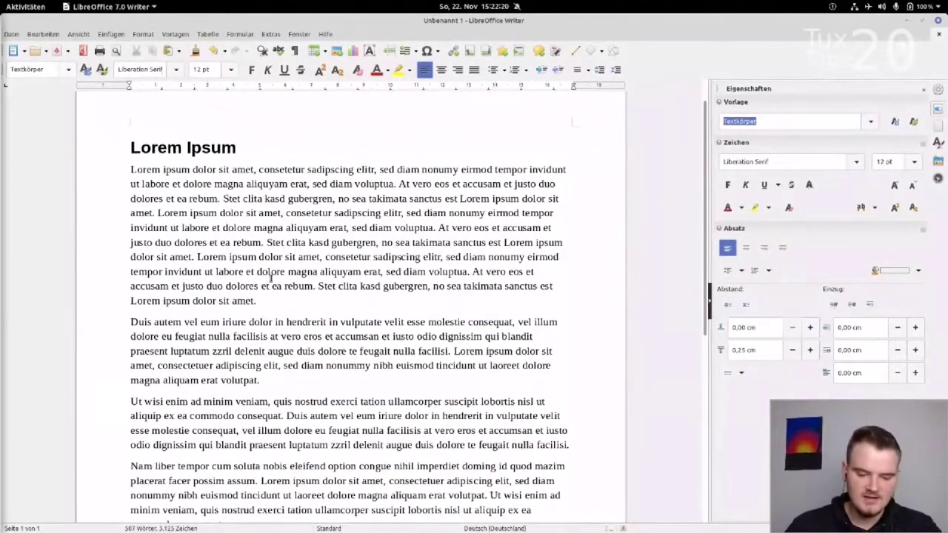
Step: Indent the first line of the second body paragraph, starting with "Duis autem vel eum", with a tab
scroll(130, 305, "down", 2)
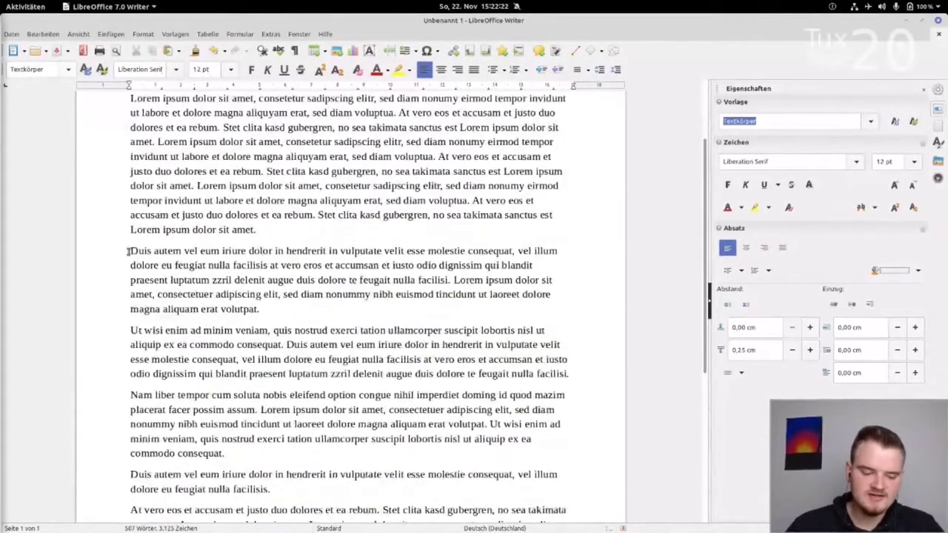
left_click_drag(131, 251, 284, 294)
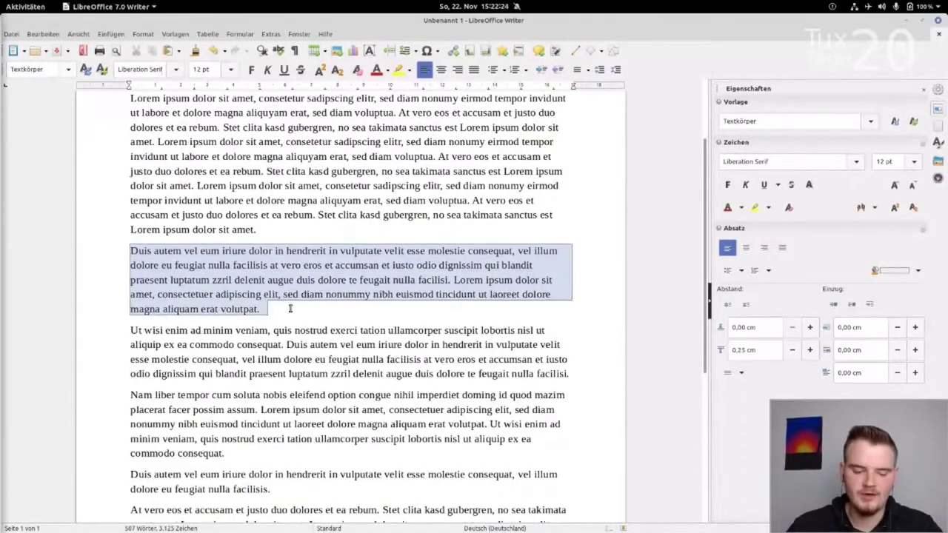
left_click(131, 251)
left_click_drag(131, 251, 290, 260)
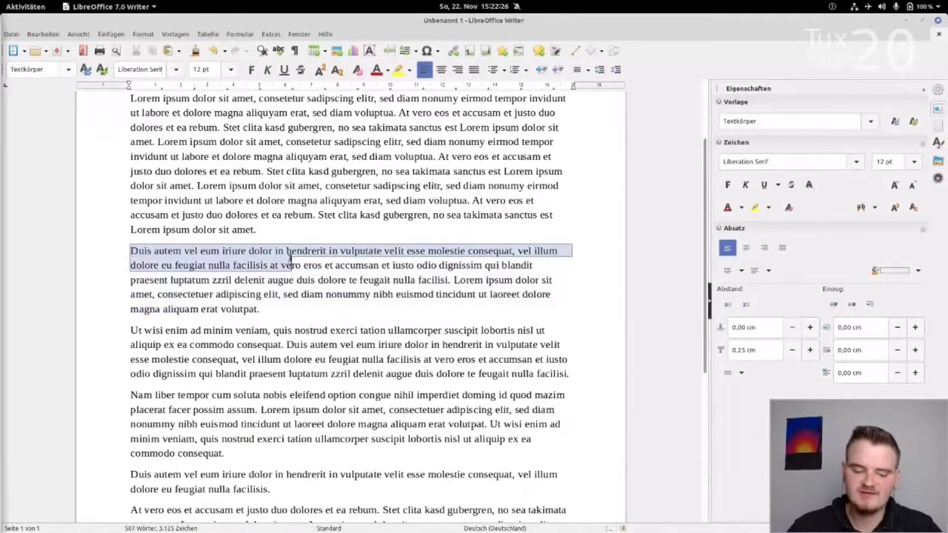
left_click(127, 251)
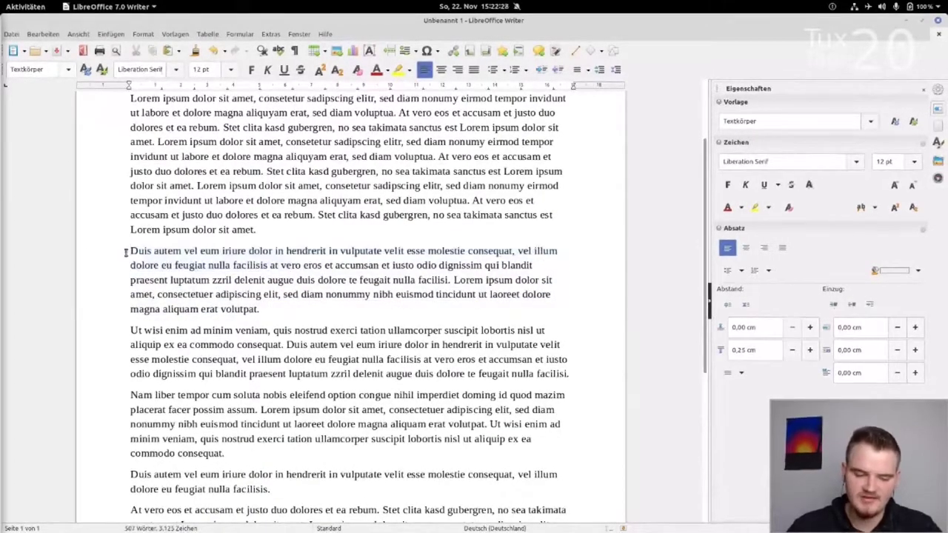
key("Tab")
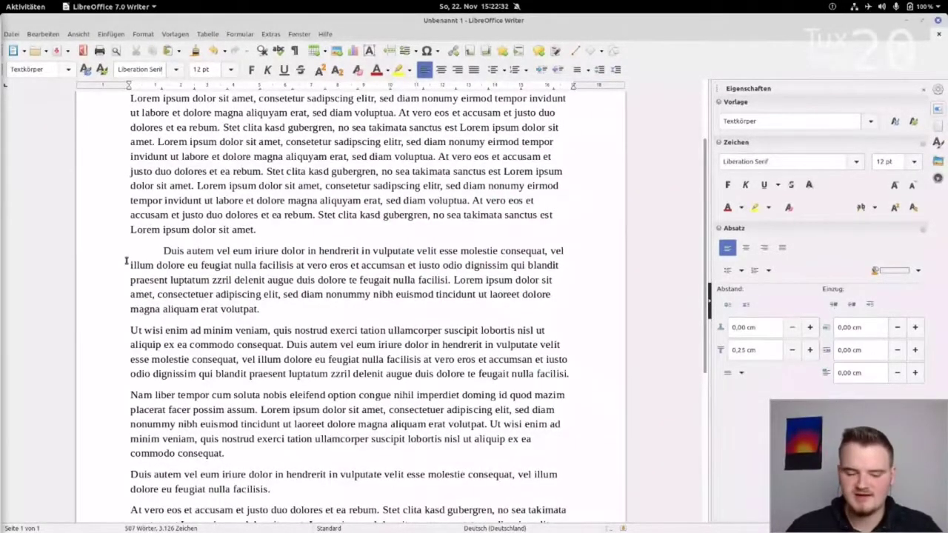
Step: Indent the second and third lines of the second body paragraph, starting with "Duis autem vel eum", with tabs
left_click(128, 265)
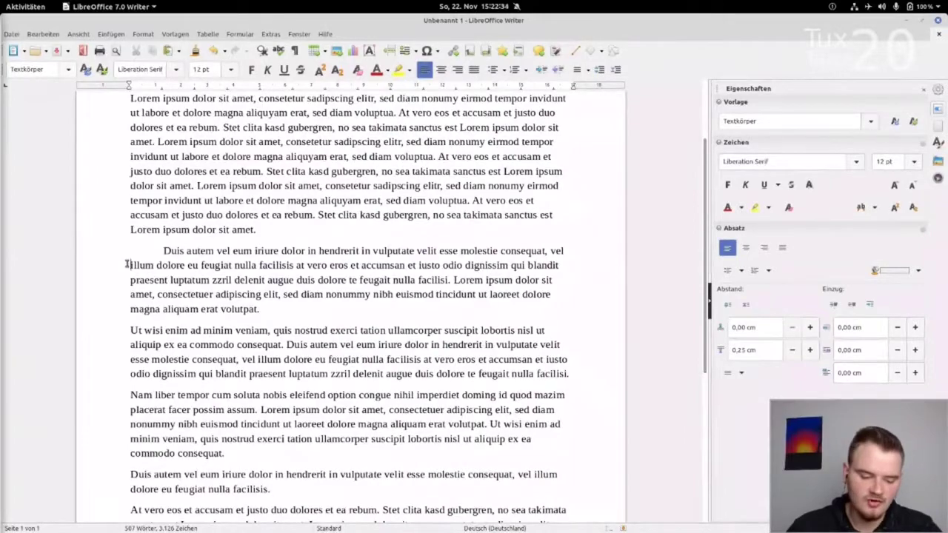
key("Tab")
left_click(130, 280)
key("Tab")
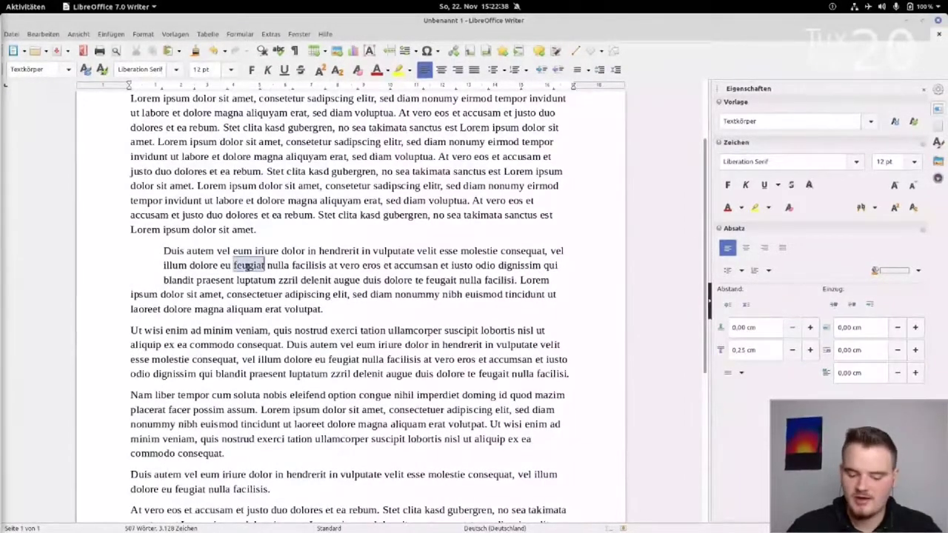
Step: Delete the words "feugiat nulla" from the second line of the tab-indented paragraph
key("BackSpace")
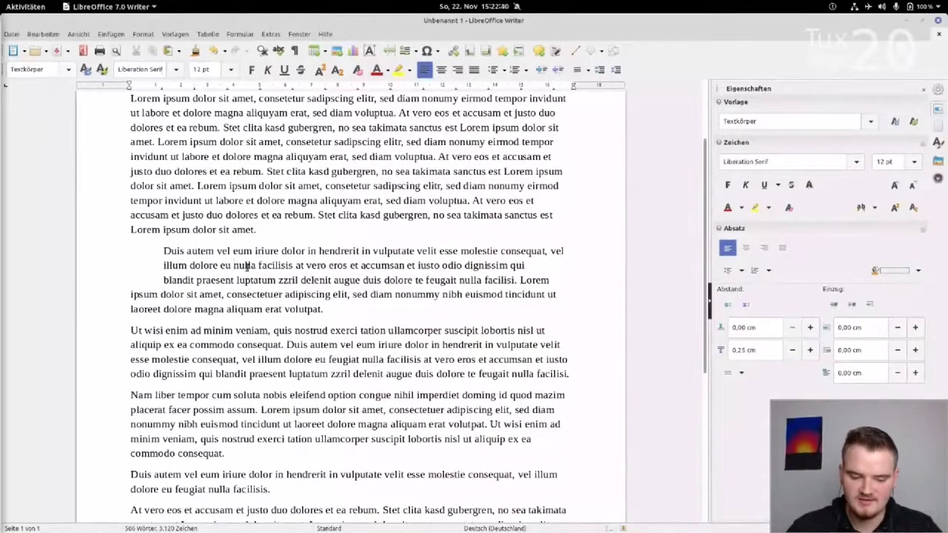
key("Delete")
key("Delete")
key("Delete")
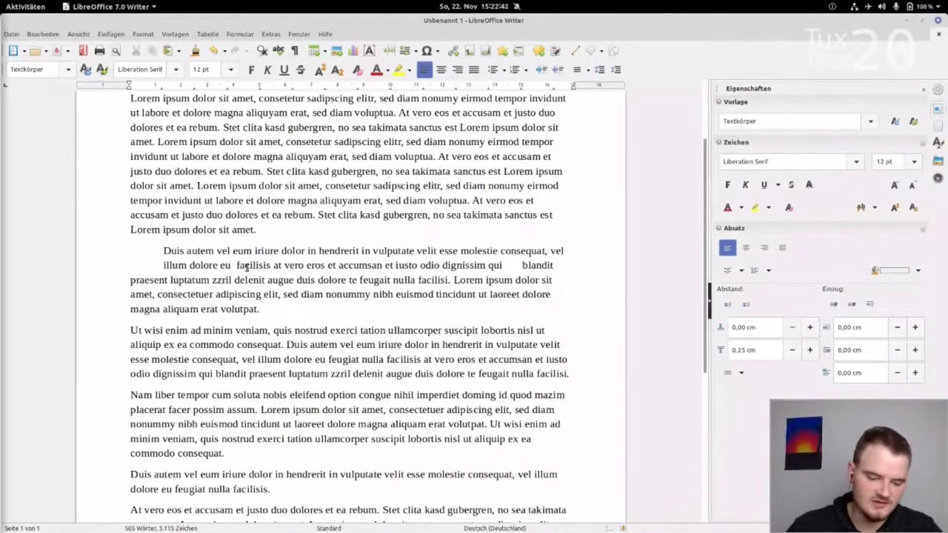
Step: Undo the word deletions and all tab indents in the second body paragraph
key("ctrl+z")
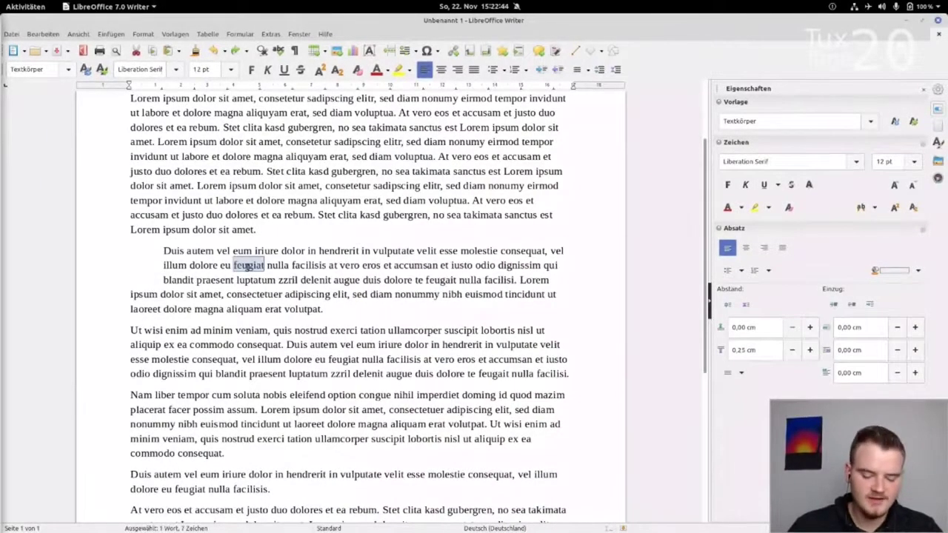
key("ctrl+z")
key("ctrl+z")
key("ctrl+z")
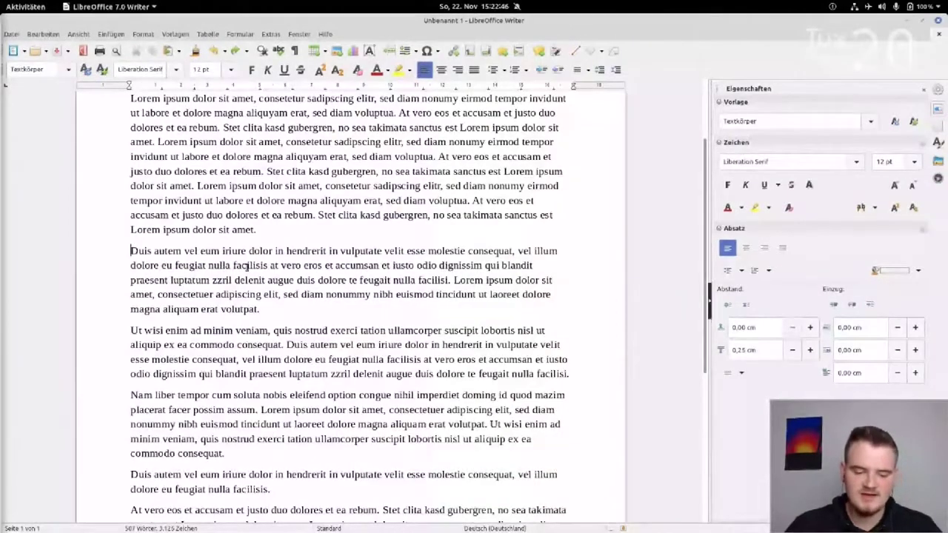
Step: Increase the left indent of the whole second body paragraph to 1.25 cm
left_click_drag(267, 310, 137, 252)
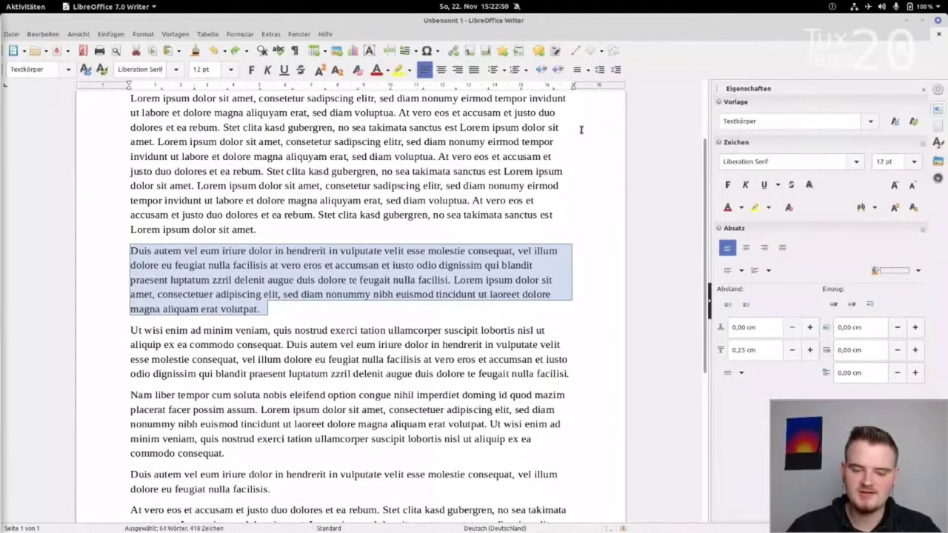
left_click(541, 71)
left_click(410, 294)
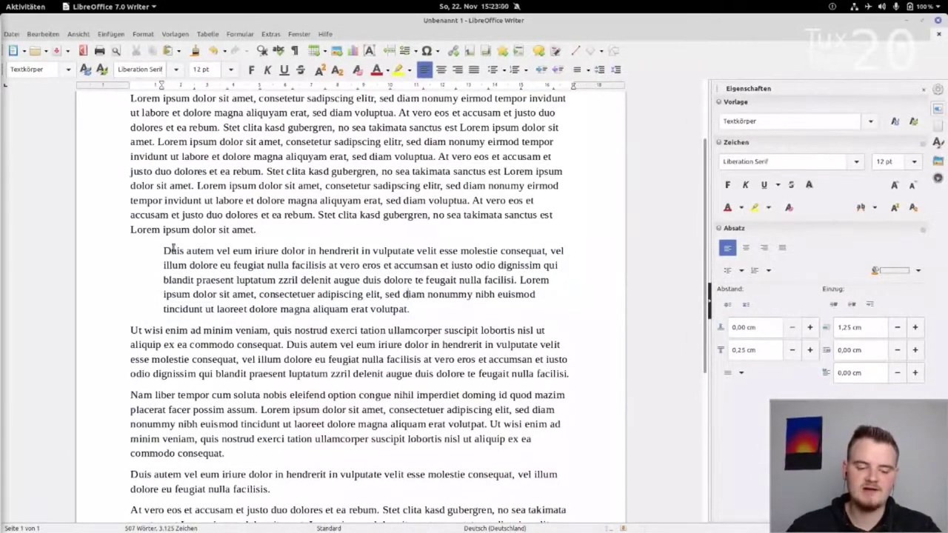
Step: Raise the second body paragraph's left indent to 6.25 cm and lower it back to 1.25 cm
left_click(435, 280)
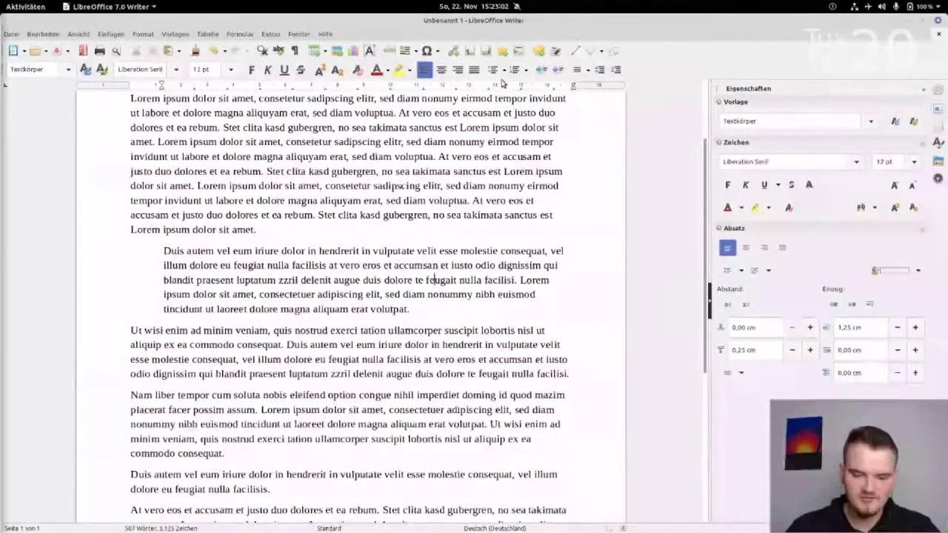
left_click(541, 71)
left_click(541, 71)
left_click(542, 70)
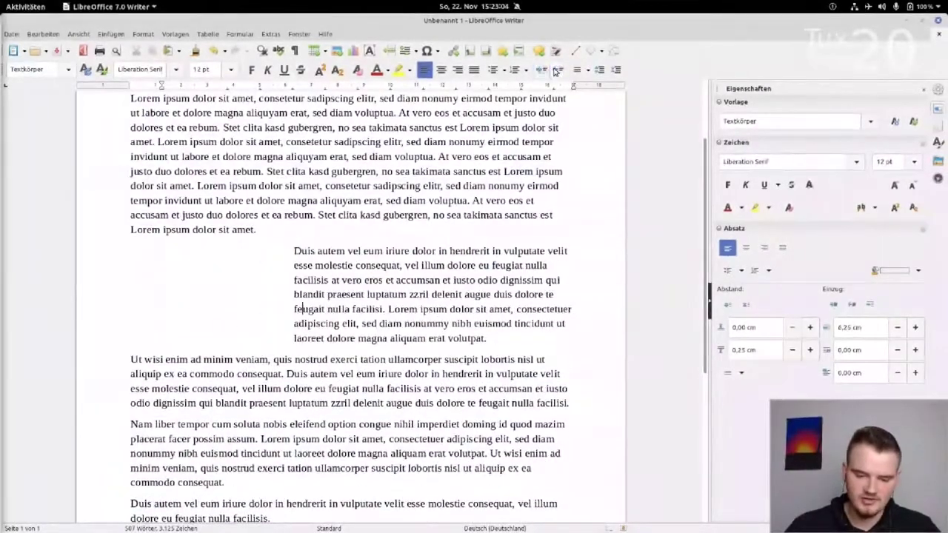
left_click(557, 70)
left_click(558, 70)
left_click(557, 69)
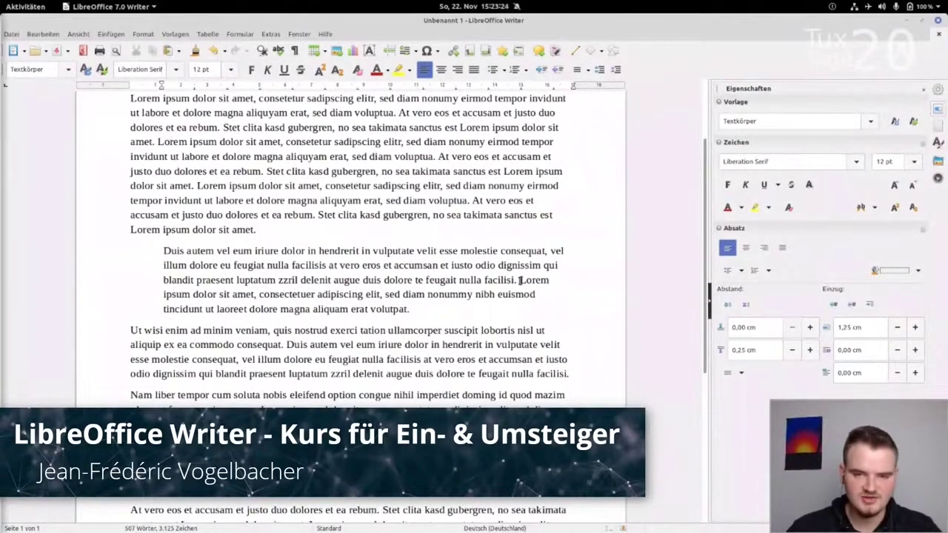
Step: Insert a line break without a new paragraph before "Lorem ipsum" in the second body paragraph
left_click(520, 280)
key("shift+Return")
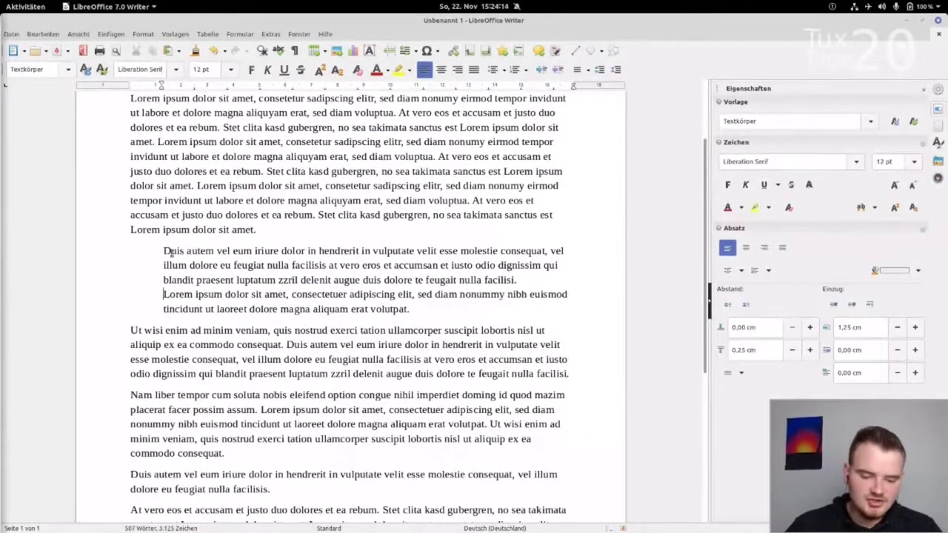
Step: Try italic, underline, bold and other character effects on the words "eum iriure" in the second body paragraph
left_click_drag(163, 251, 211, 242)
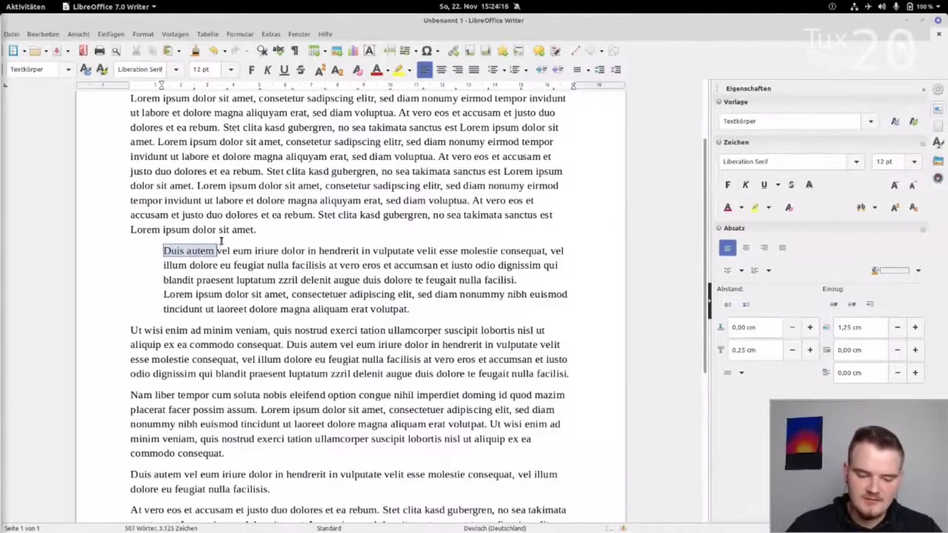
left_click_drag(279, 243, 232, 249)
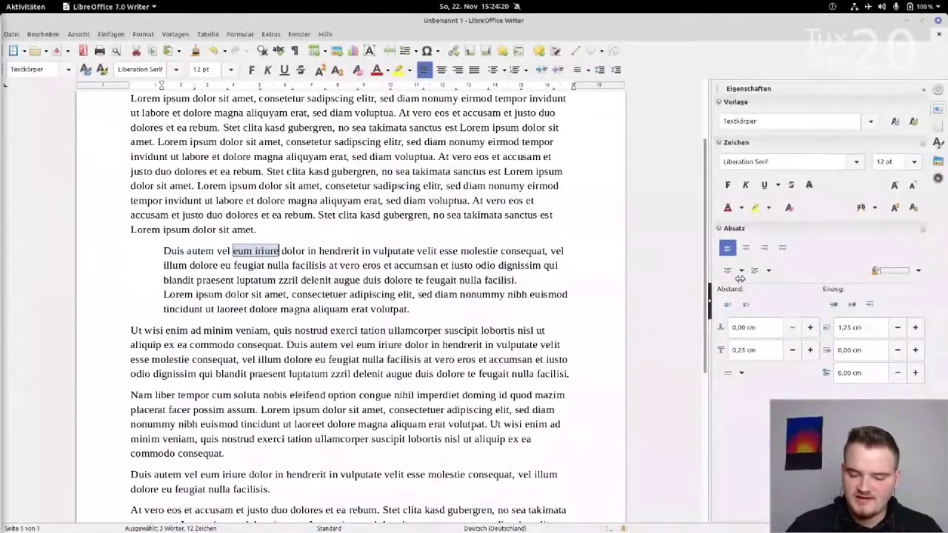
left_click(746, 185)
left_click(748, 186)
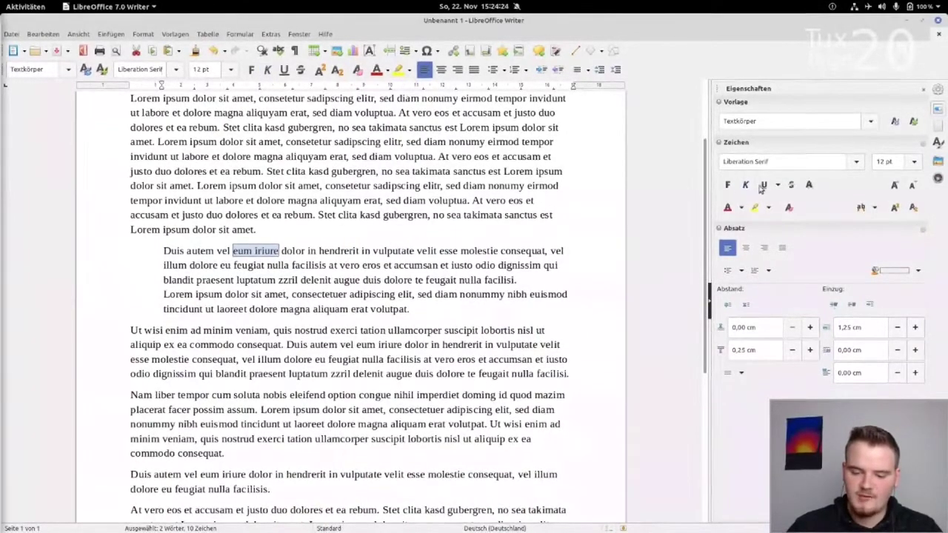
left_click(764, 186)
left_click(764, 187)
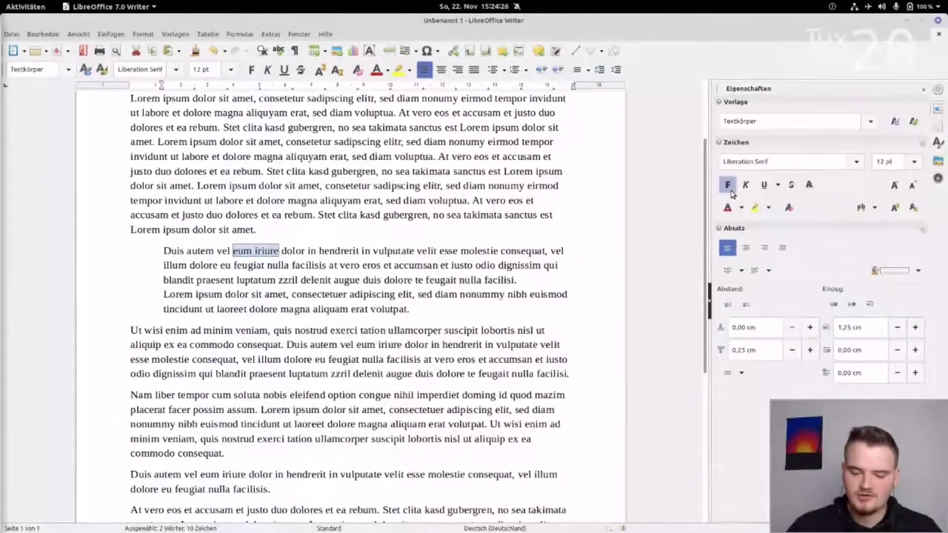
left_click(728, 186)
left_click(728, 186)
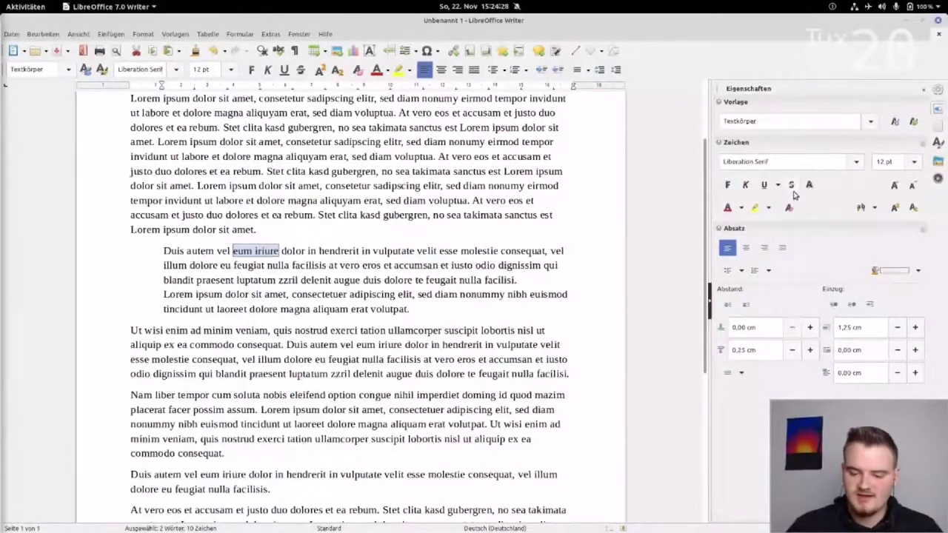
left_click(791, 186)
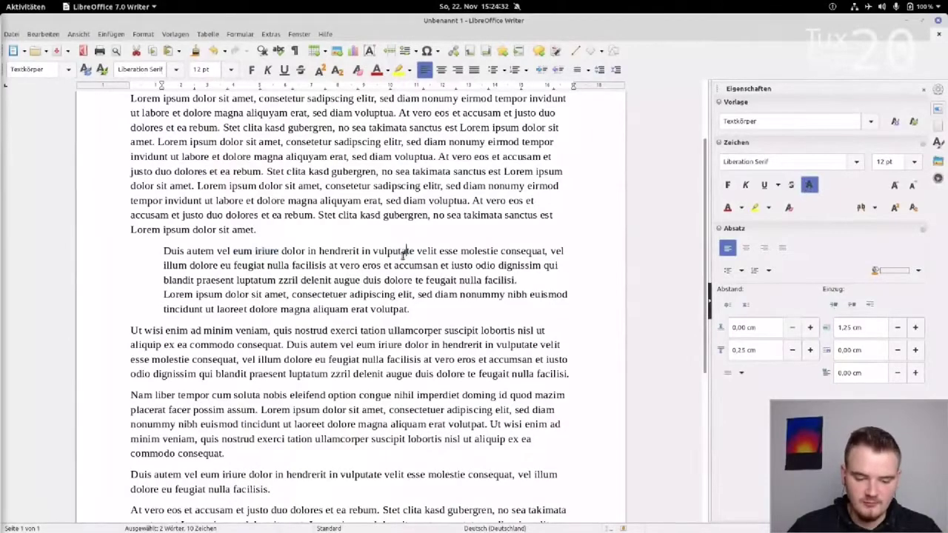
Step: Highlight the words "eum iriure" in yellow and undo the highlight
left_click(280, 254)
left_click_drag(280, 253, 232, 252)
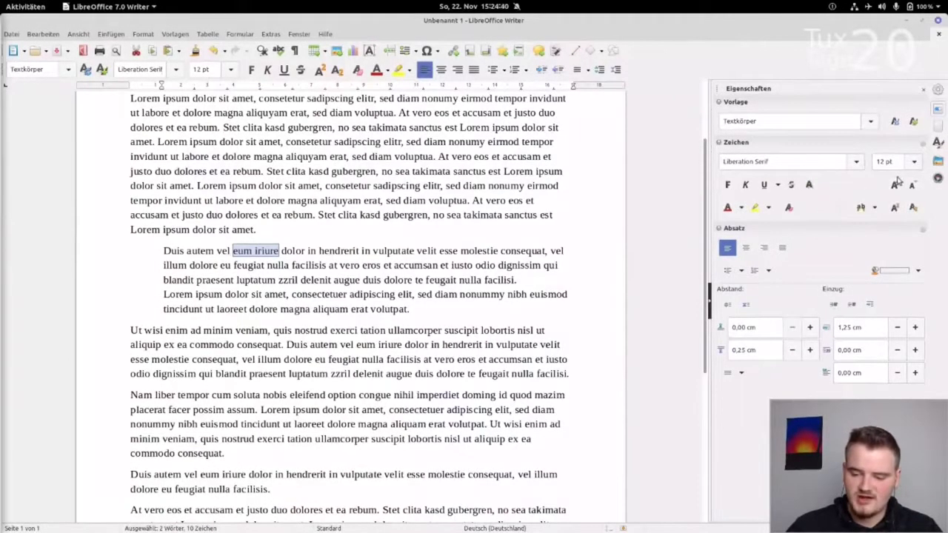
left_click(914, 163)
left_click(914, 162)
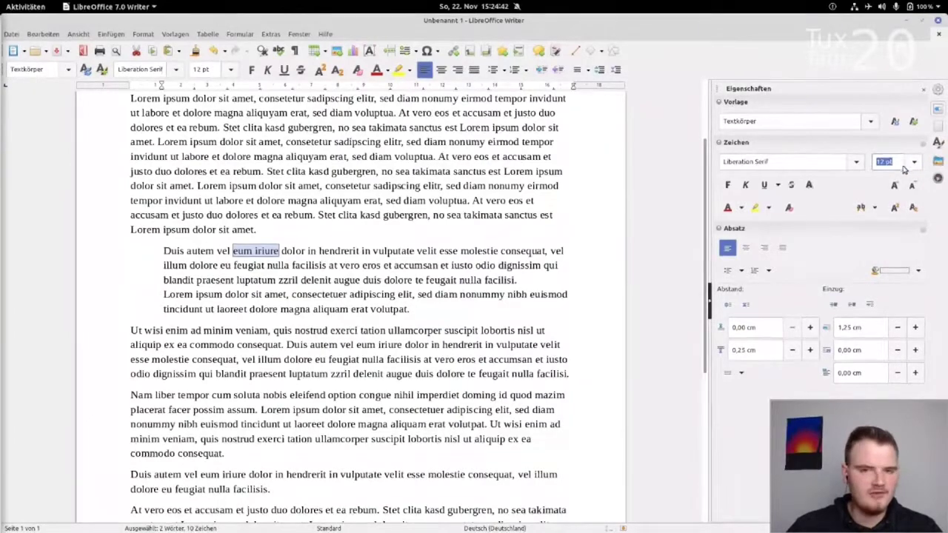
left_click(756, 209)
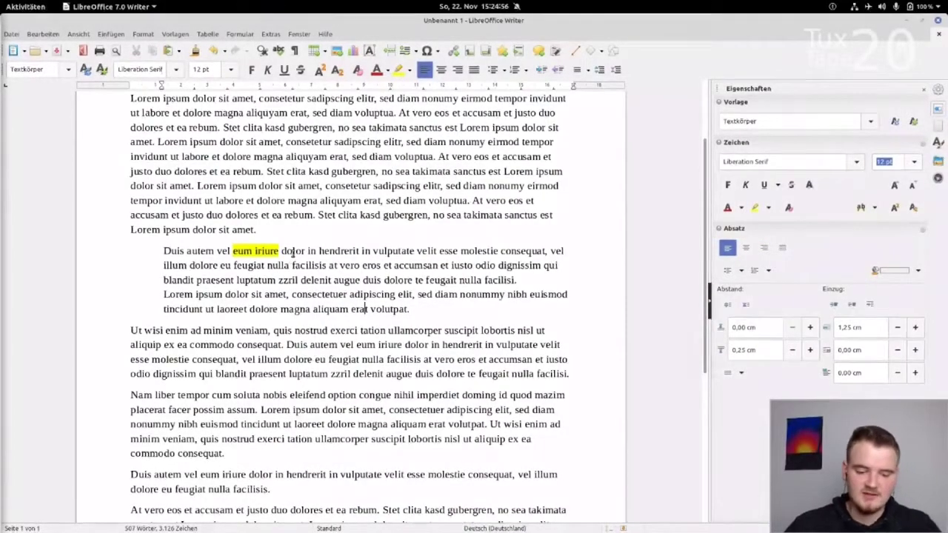
key("ctrl+z")
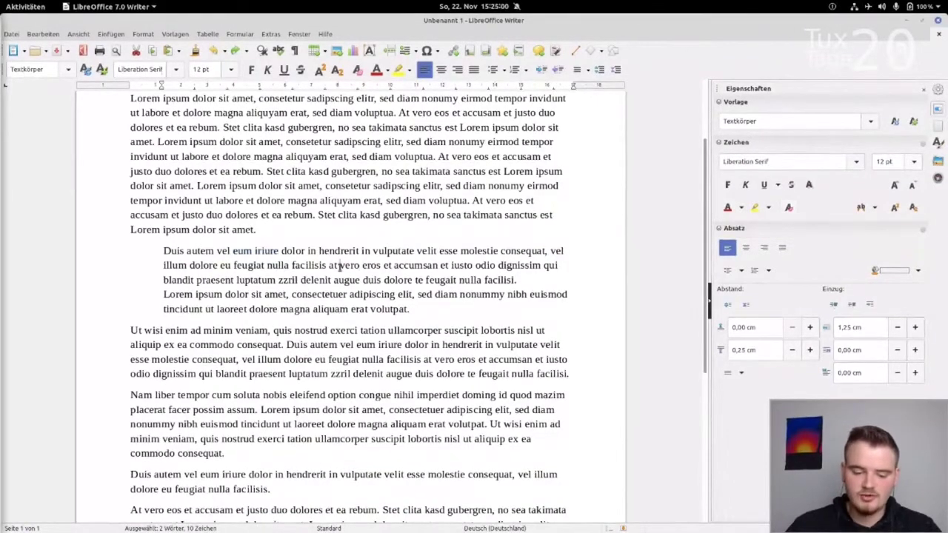
Step: Format "vero" as bold, "te" as italic and "Lorem" as underlined in the second body paragraph
key("ctrl+b")
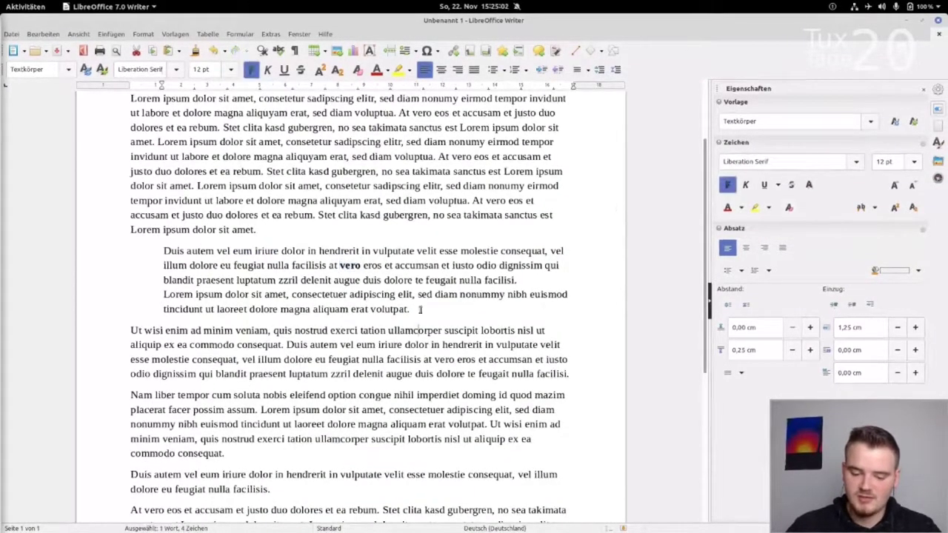
double_click(421, 280)
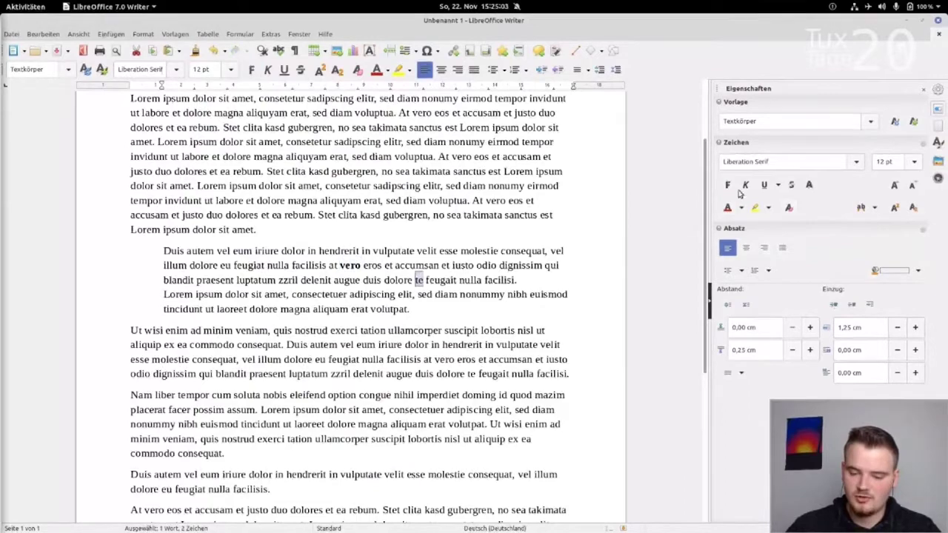
double_click(185, 293)
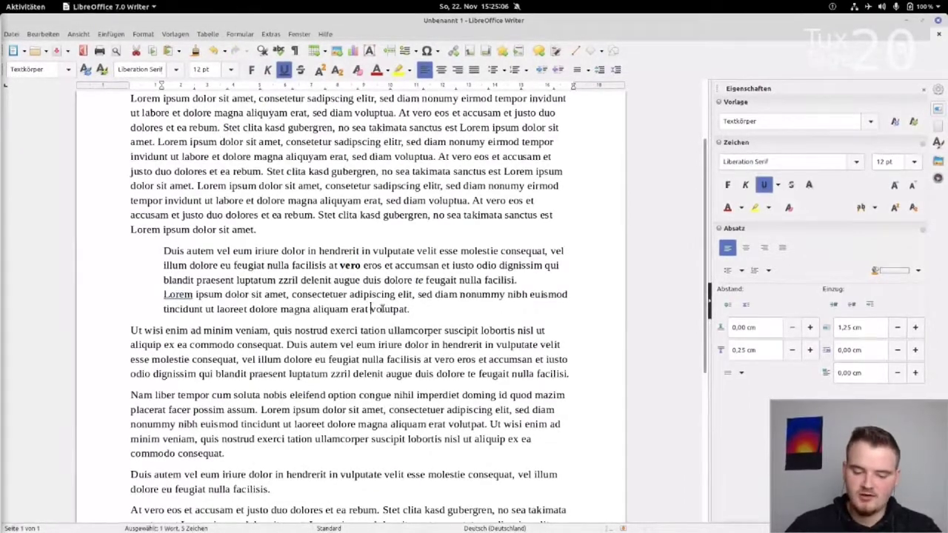
Step: Clear all direct formatting from the entire second body paragraph
left_click_drag(412, 310, 130, 257)
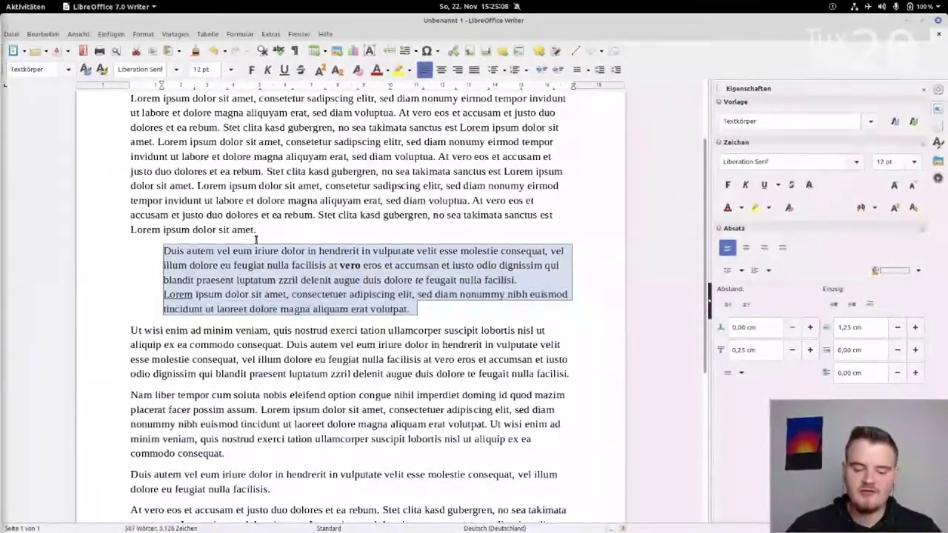
left_click(790, 208)
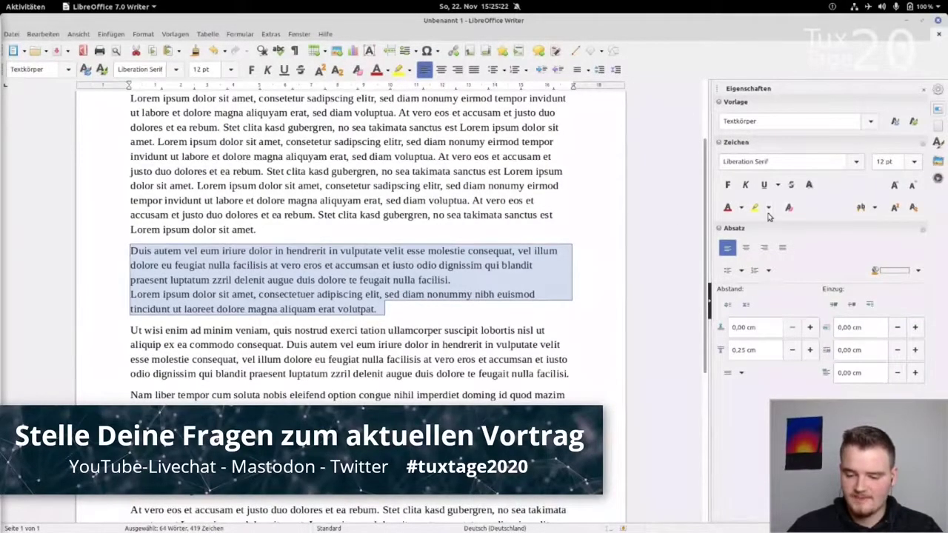
Step: Try centred and right alignment on all body text below the "Lorem Ipsum" title, and finally justify it
scroll(439, 161, "up", 3)
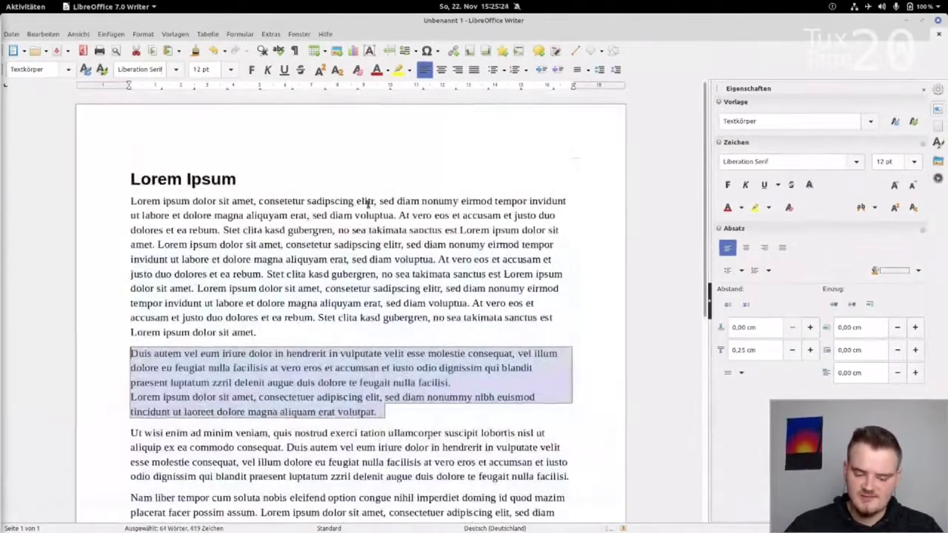
left_click_drag(117, 199, 183, 206)
scroll(518, 333, "up", 10)
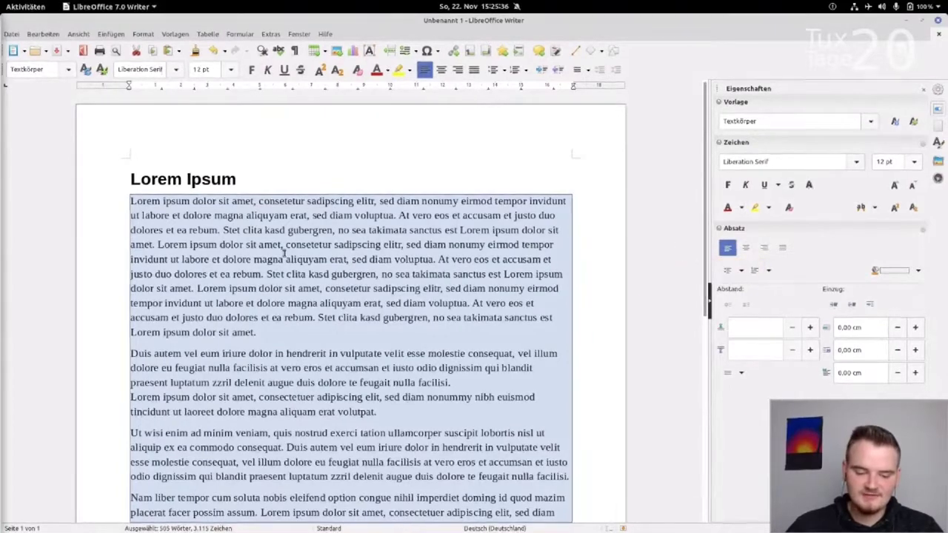
left_click(746, 249)
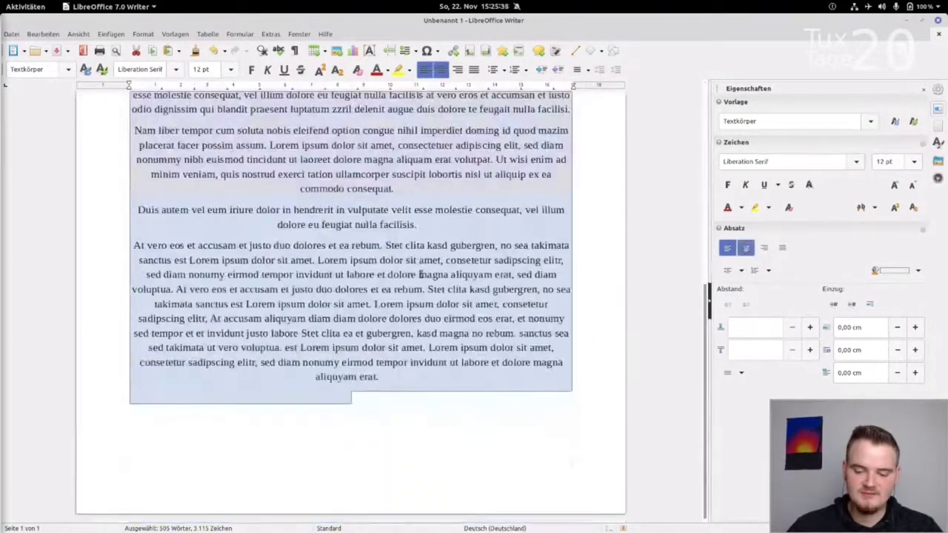
scroll(422, 275, "up", 8)
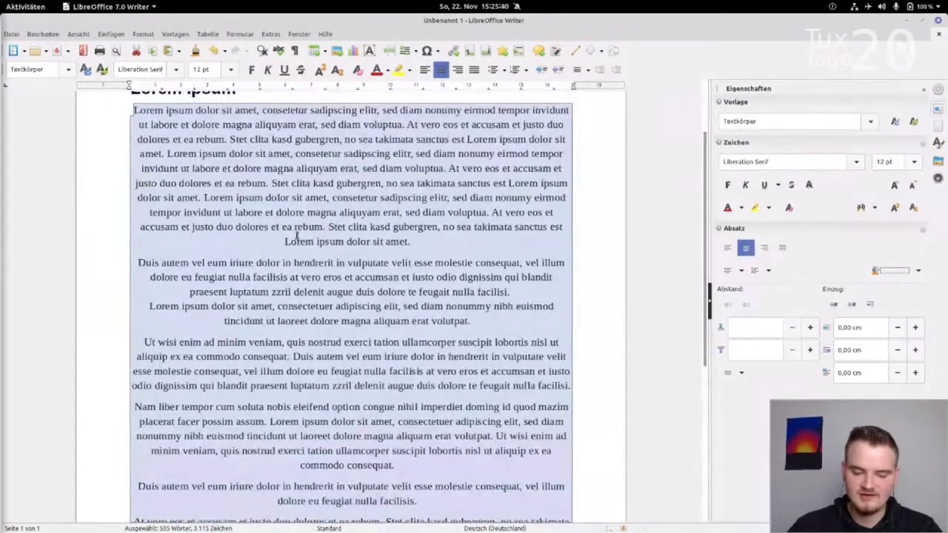
left_click(764, 249)
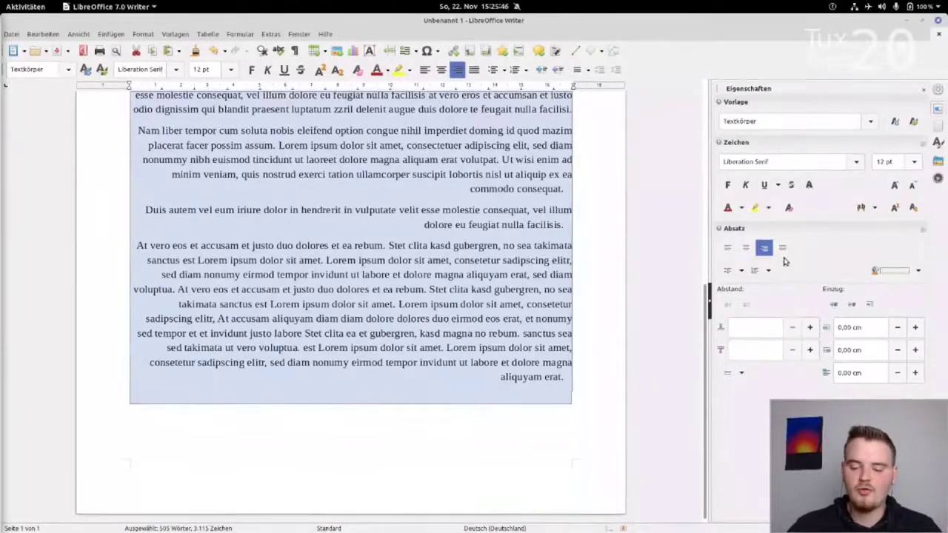
left_click(783, 249)
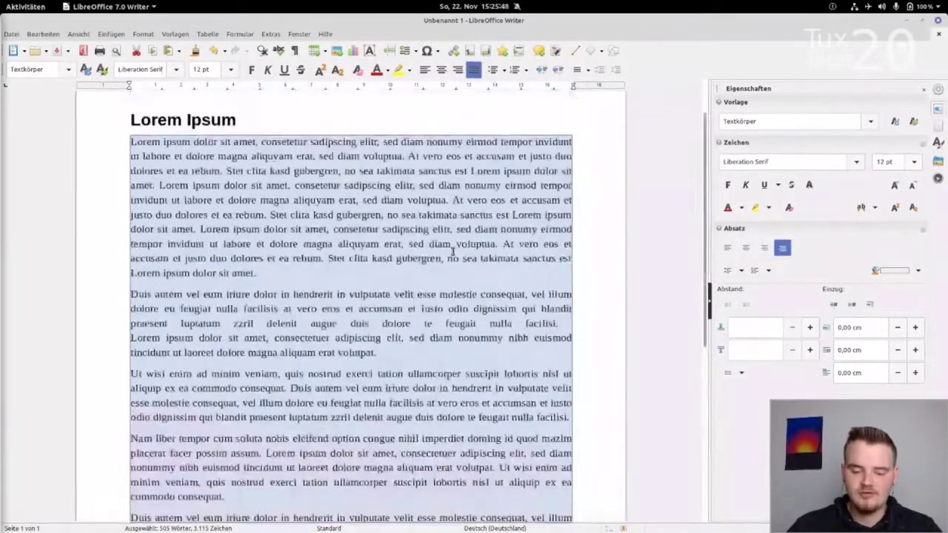
left_click(454, 257)
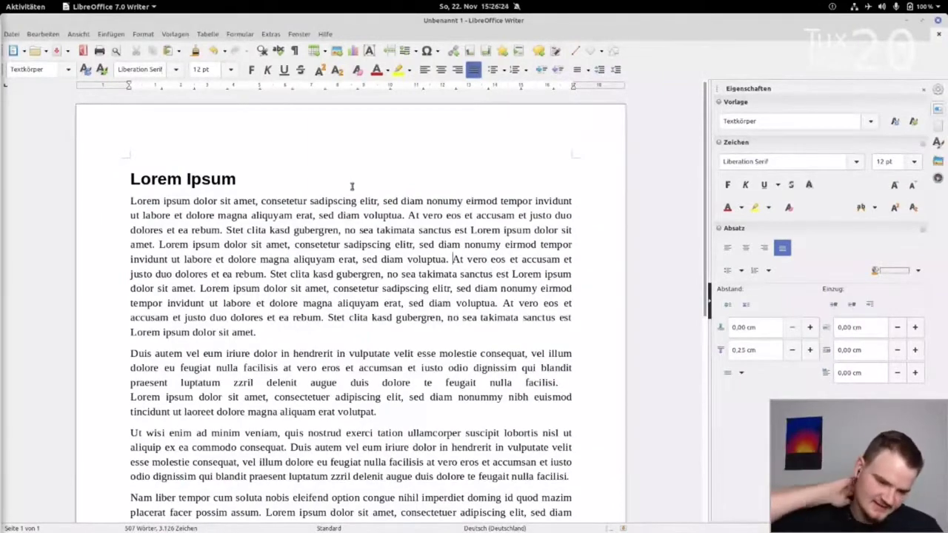
left_click(270, 34)
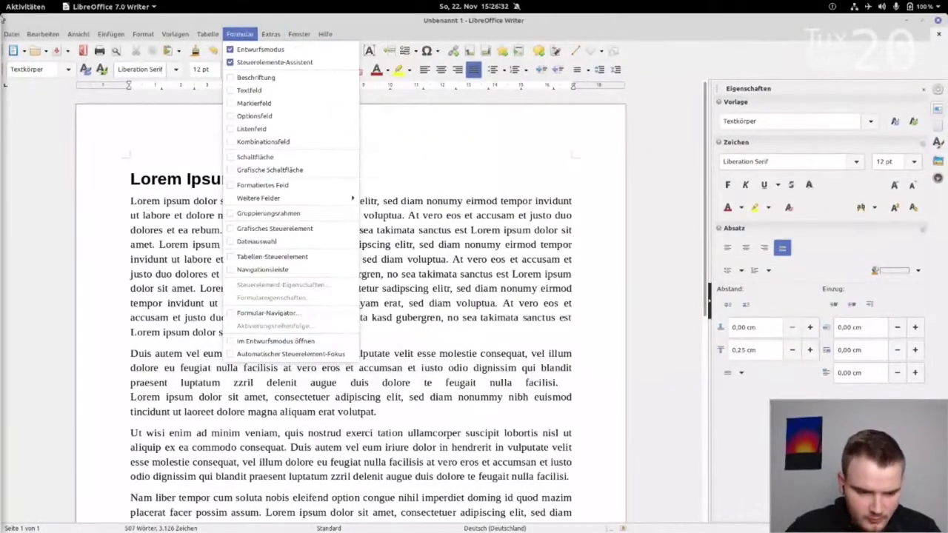
Step: View the user data page in the program options and close the dialog without changes
mouse_move(61, 34)
mouse_move(271, 33)
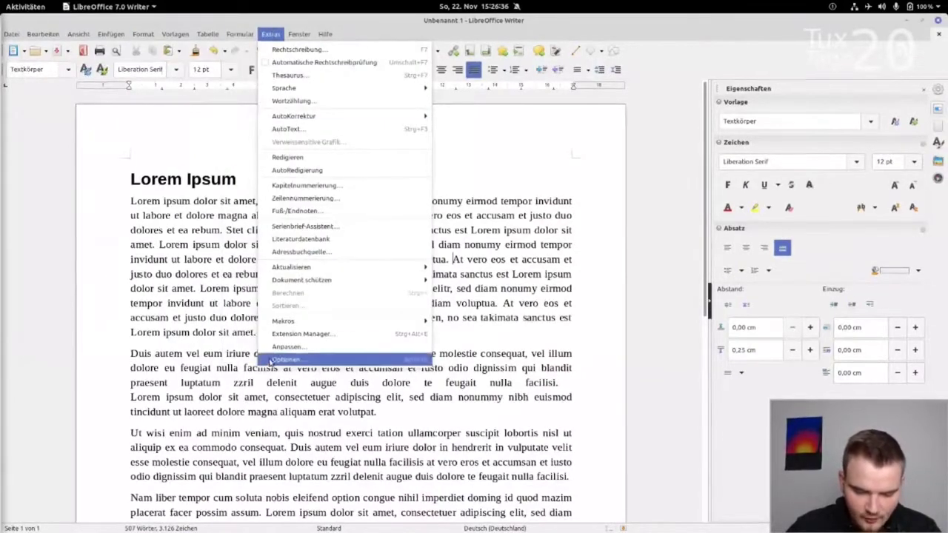
key("Escape")
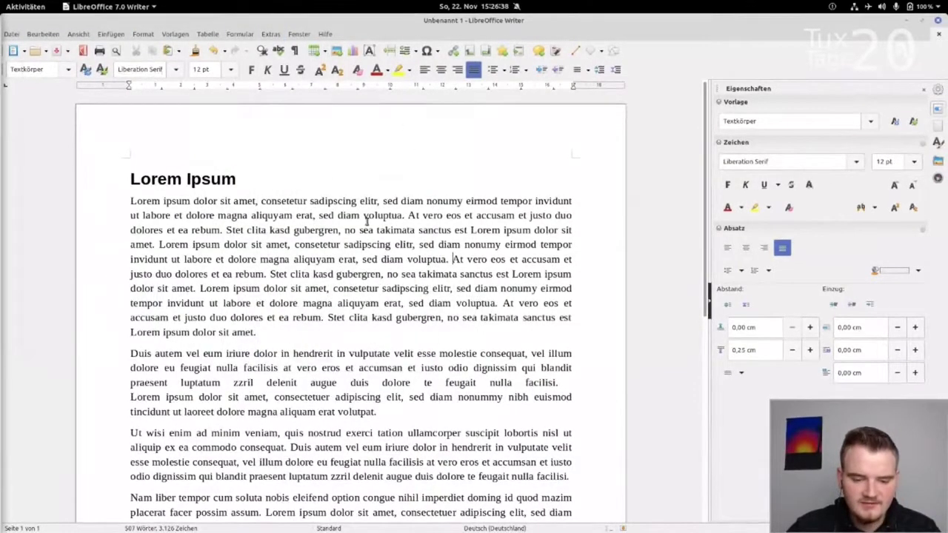
key("alt+F12")
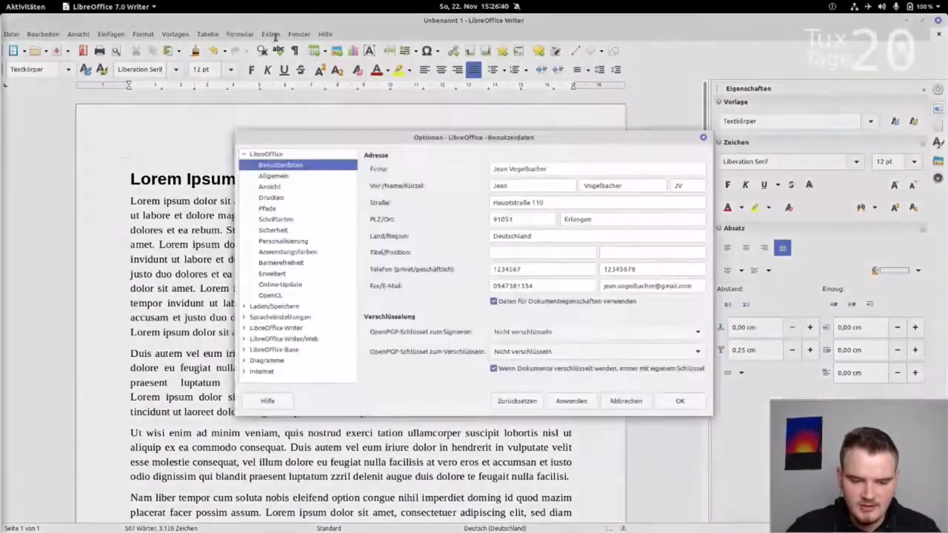
left_click(626, 400)
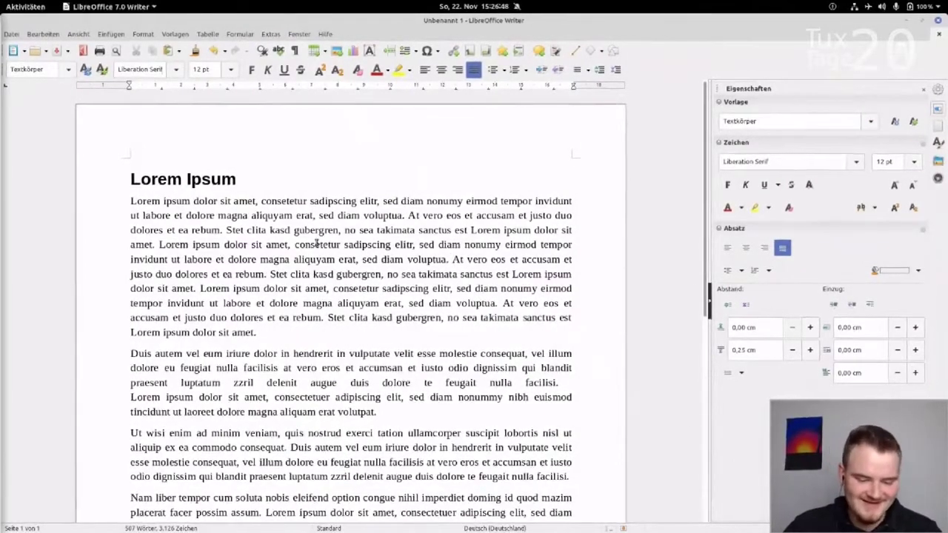
Step: Try larger and smaller spacing below the first body paragraph, up to about 2.75 cm, and restore it to 0.25 cm
scroll(311, 245, "down", 1)
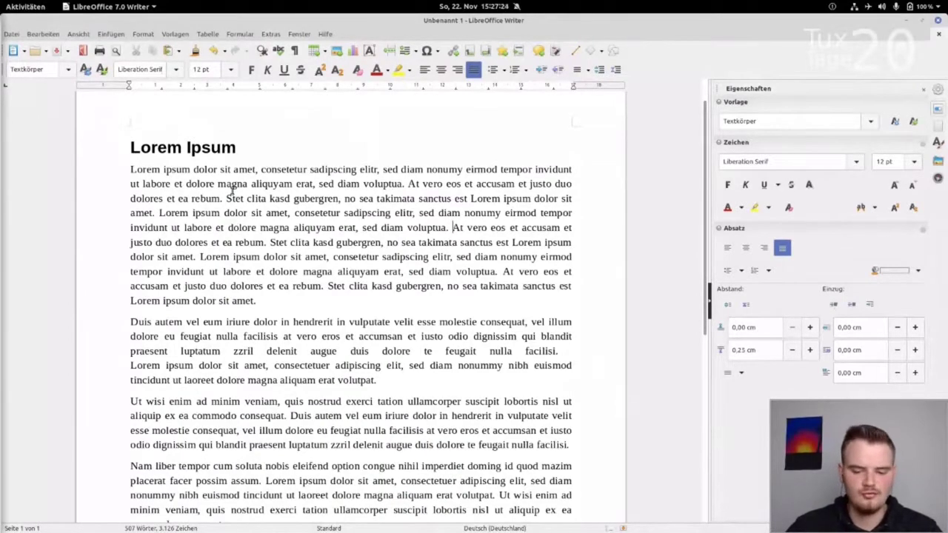
scroll(232, 191, "down", 1)
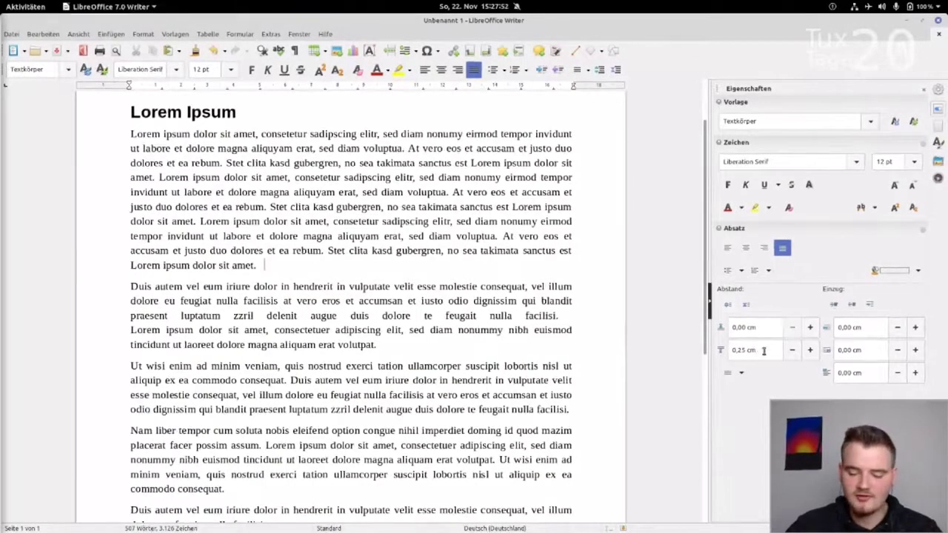
scroll(743, 350, "up", 18)
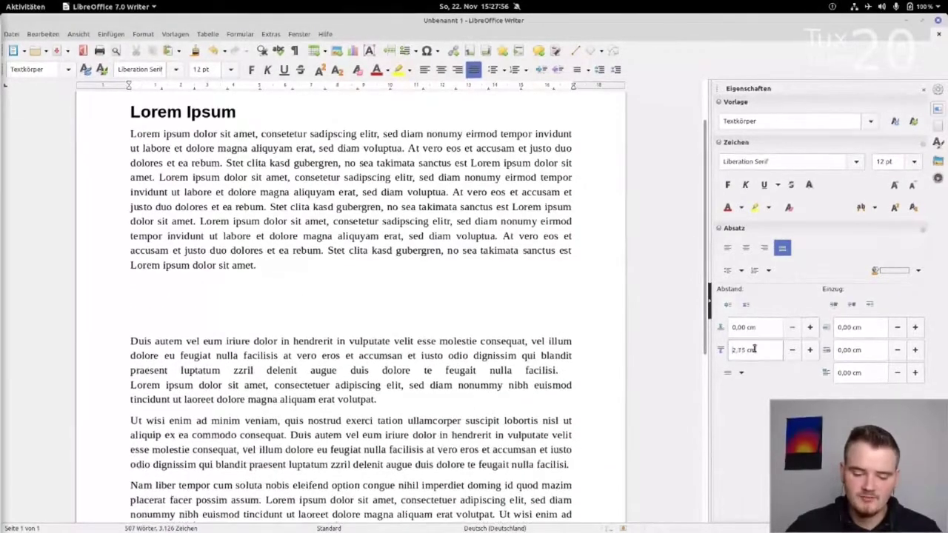
scroll(753, 350, "down", 16)
scroll(753, 350, "down", 3)
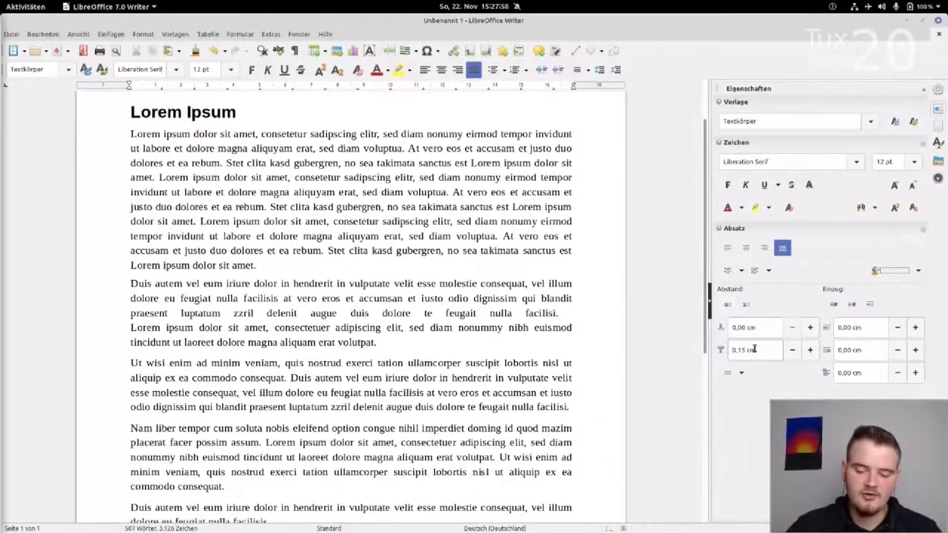
scroll(748, 349, "down", 1)
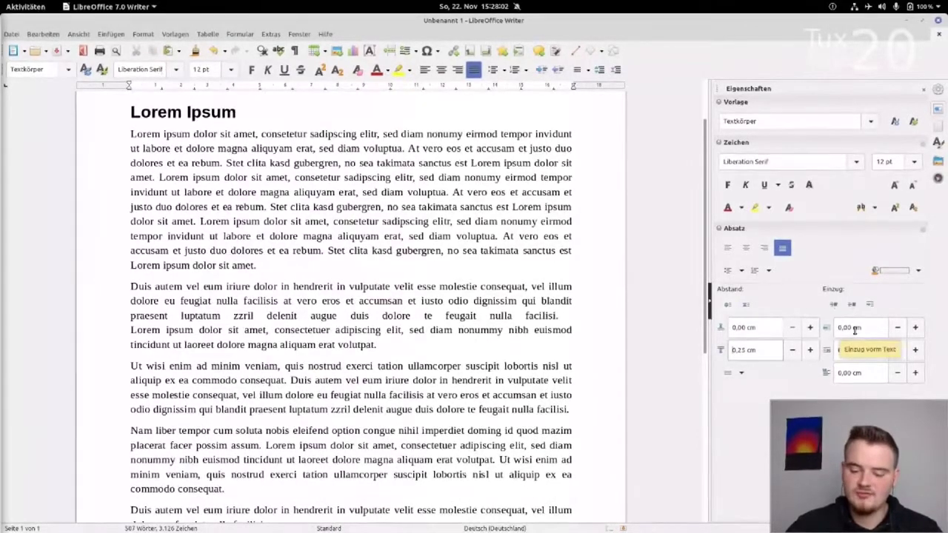
Step: Try before-text and first-line indents on the first body paragraph, reset both to 0.00 cm, and view the line spacing choices
scroll(855, 331, "down", 1)
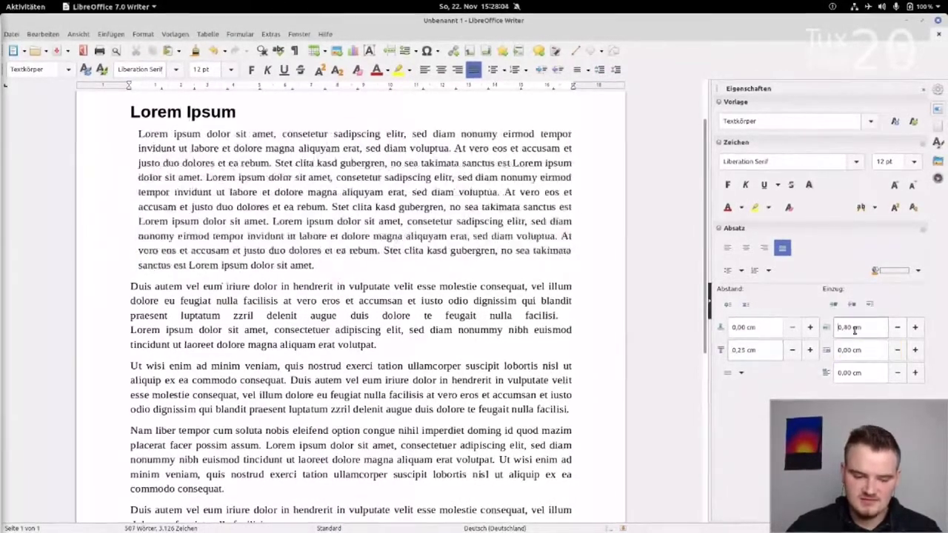
scroll(855, 330, "up", 2)
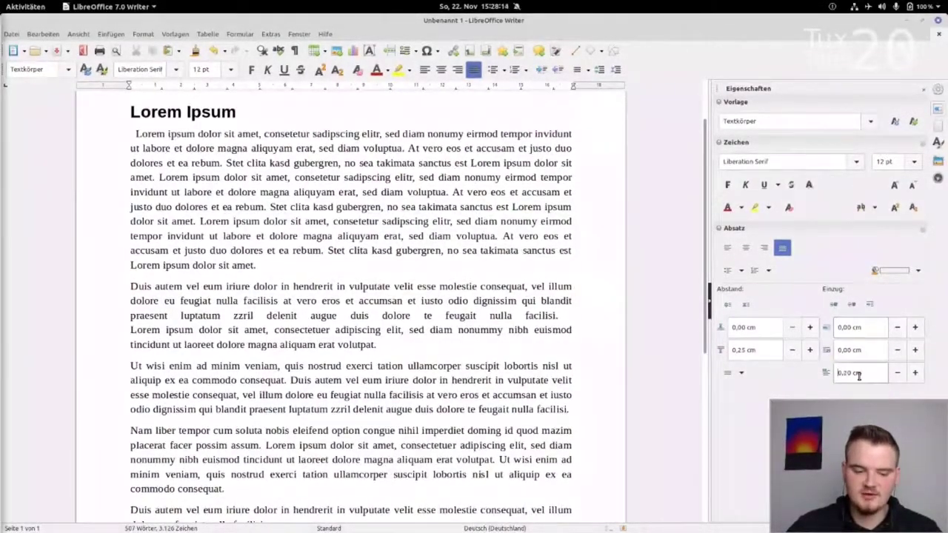
scroll(859, 375, "down", 6)
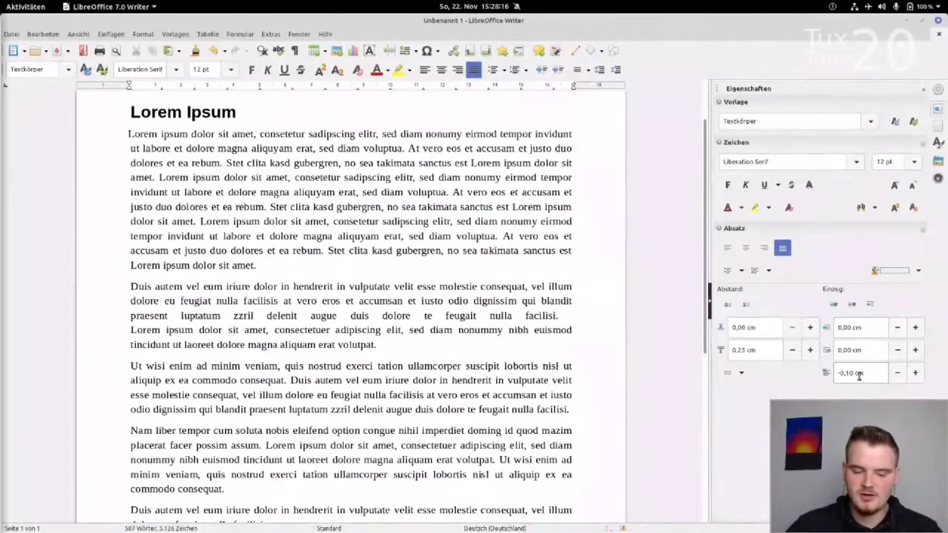
left_click(735, 374)
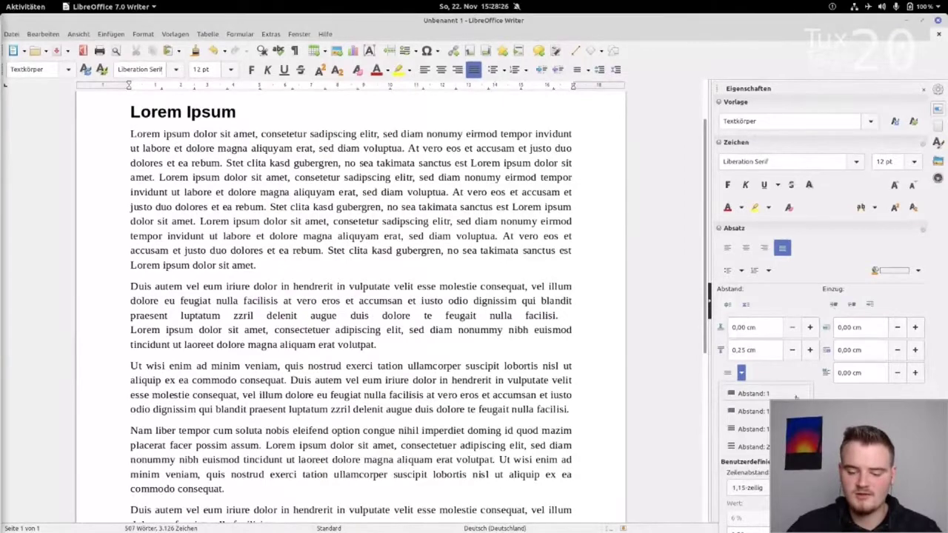
key("Escape")
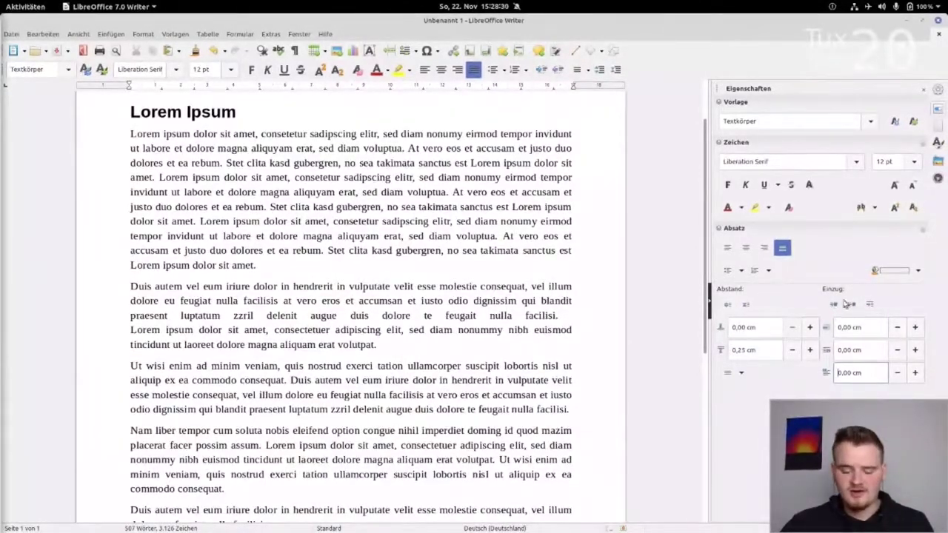
Step: Open the Textkörper paragraph style for editing and examine its text flow, indent and spacing, and general style settings
left_click(871, 120)
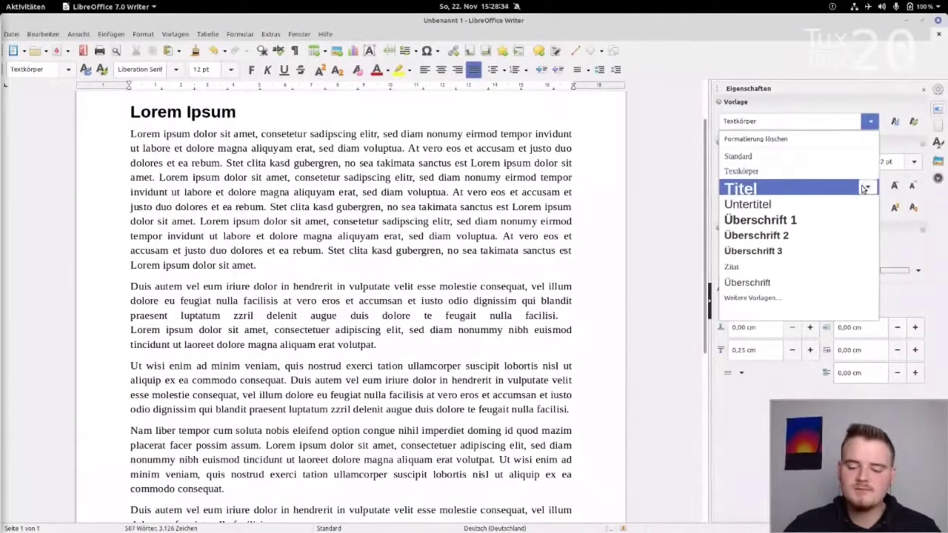
left_click(868, 171)
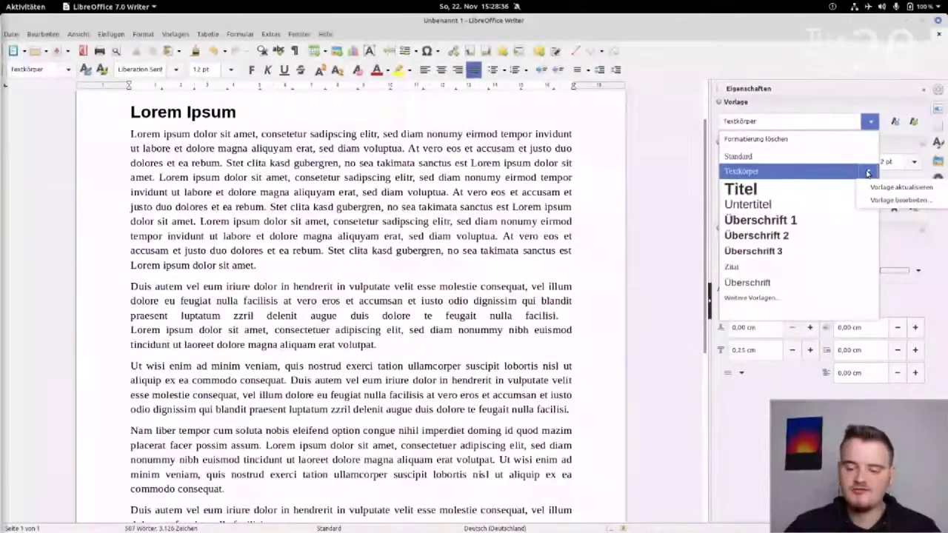
left_click(876, 200)
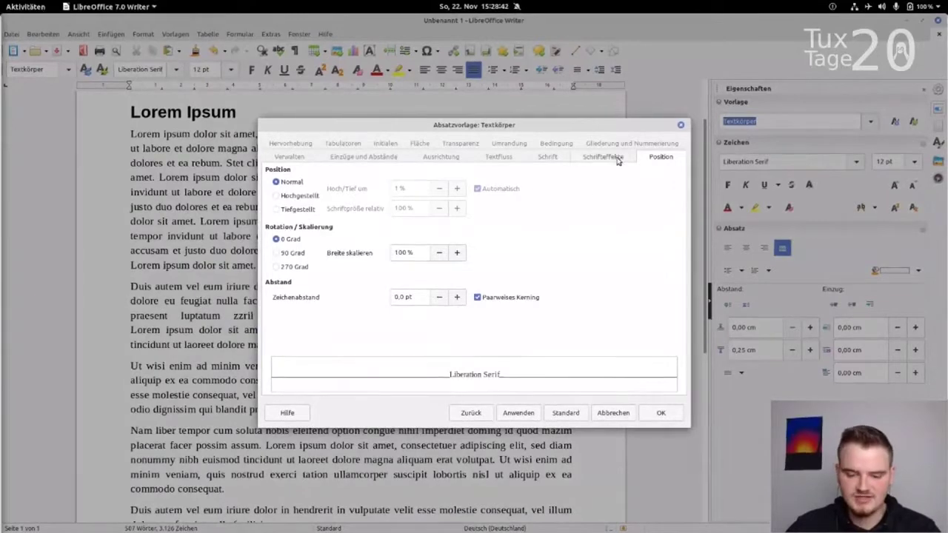
left_click(495, 155)
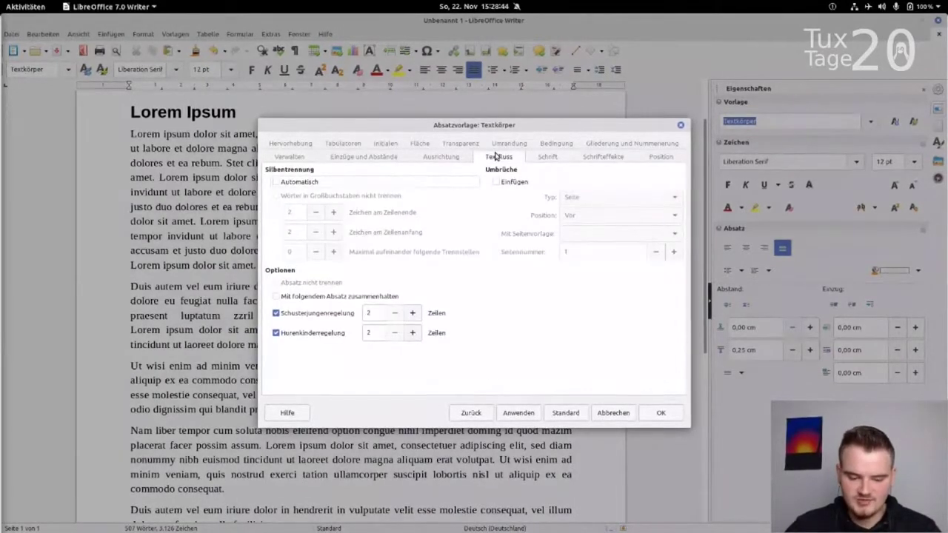
left_click(346, 155)
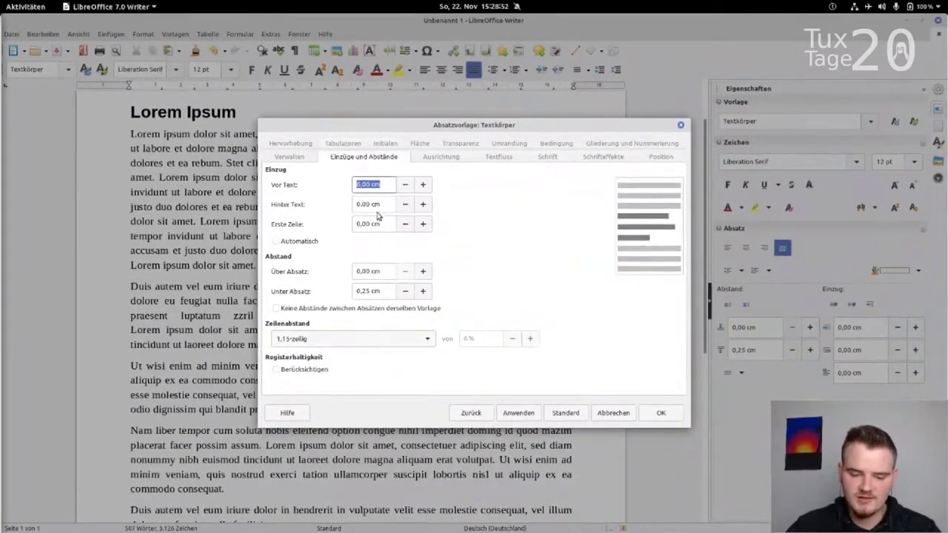
left_click(300, 156)
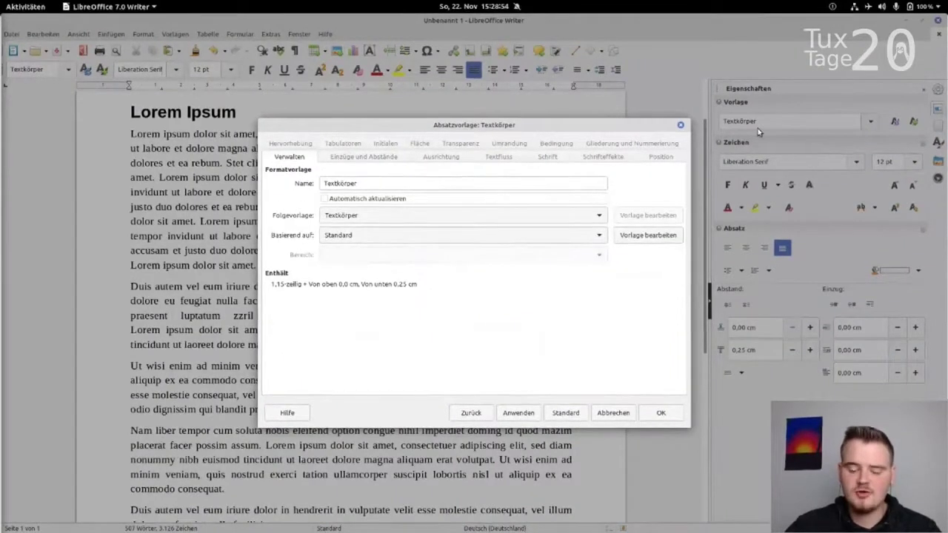
left_click(339, 157)
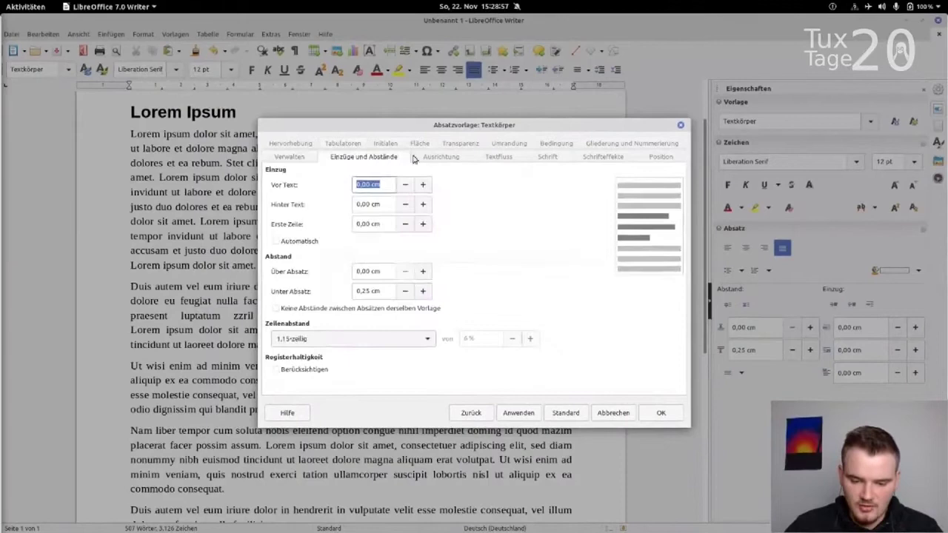
Step: Set the Textkörper style's font to Open Sans Light in the Leicht typeface and apply the style change
left_click(547, 158)
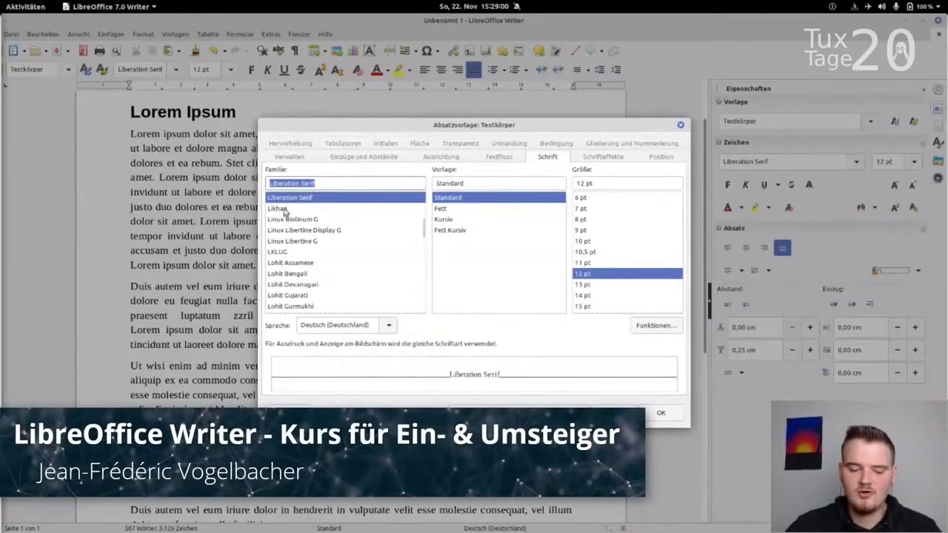
type("Open Sans")
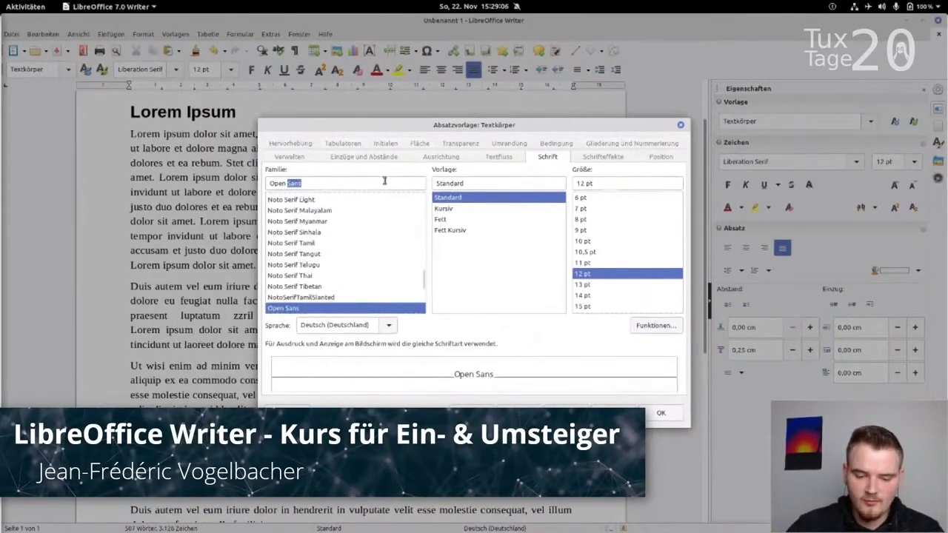
scroll(323, 294, "down", 2)
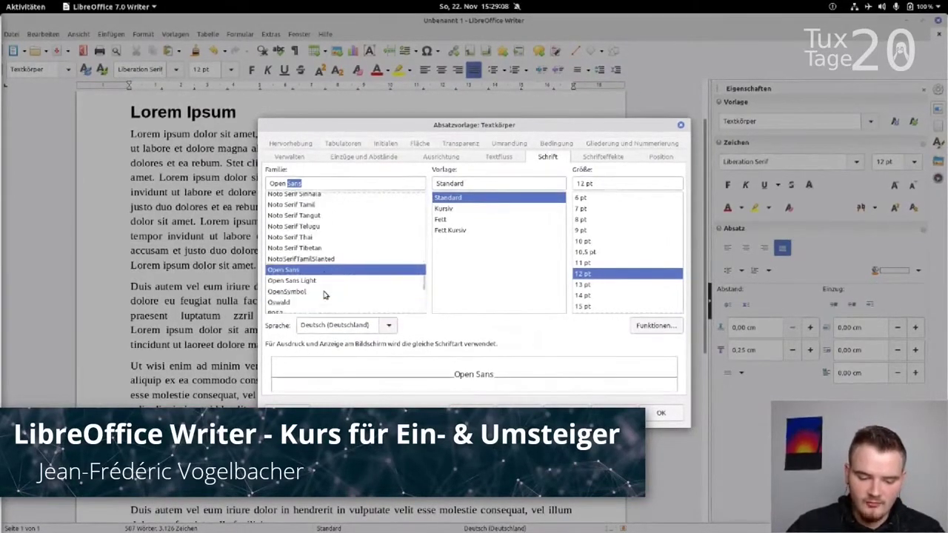
left_click(311, 283)
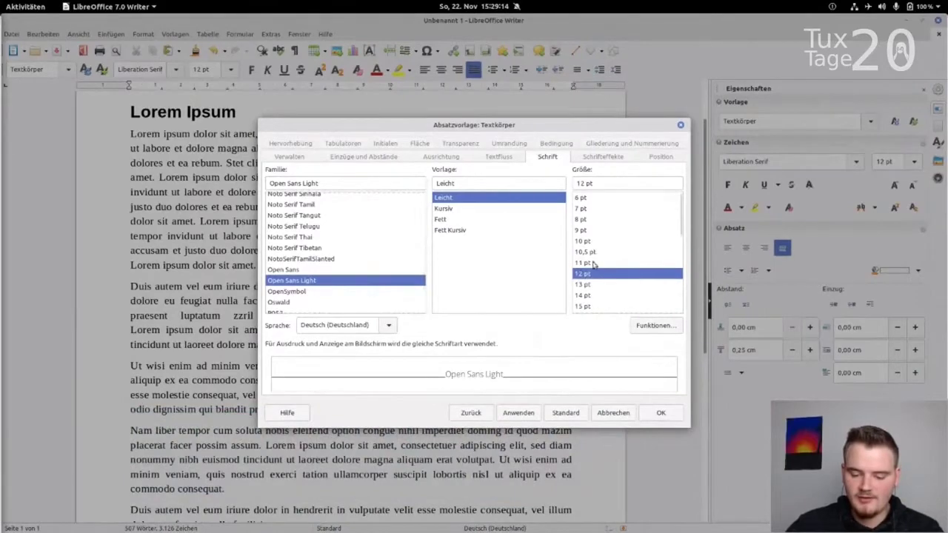
left_click(519, 413)
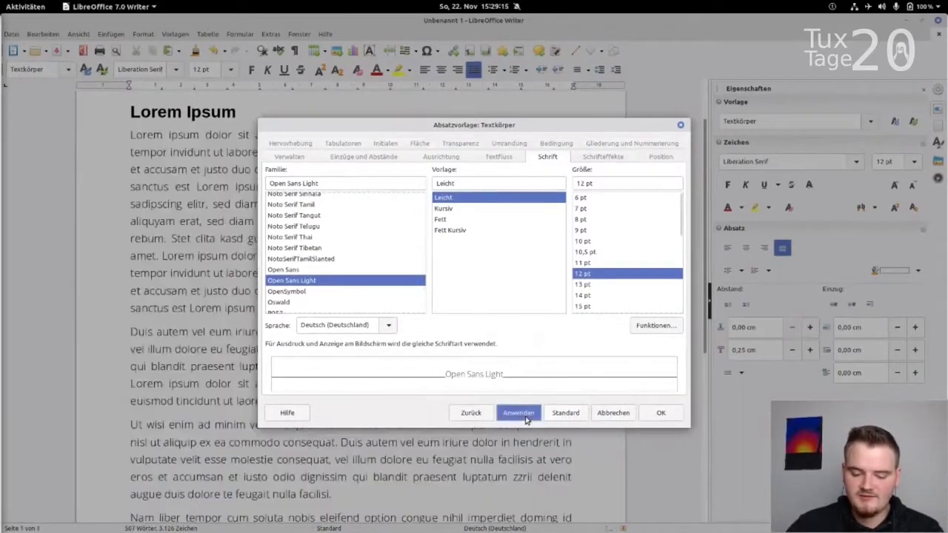
left_click(654, 415)
Step: Review the restyled body text, select the "Lorem Ipsum" heading and open its Überschrift 1 style for editing
scroll(351, 297, "down", 5)
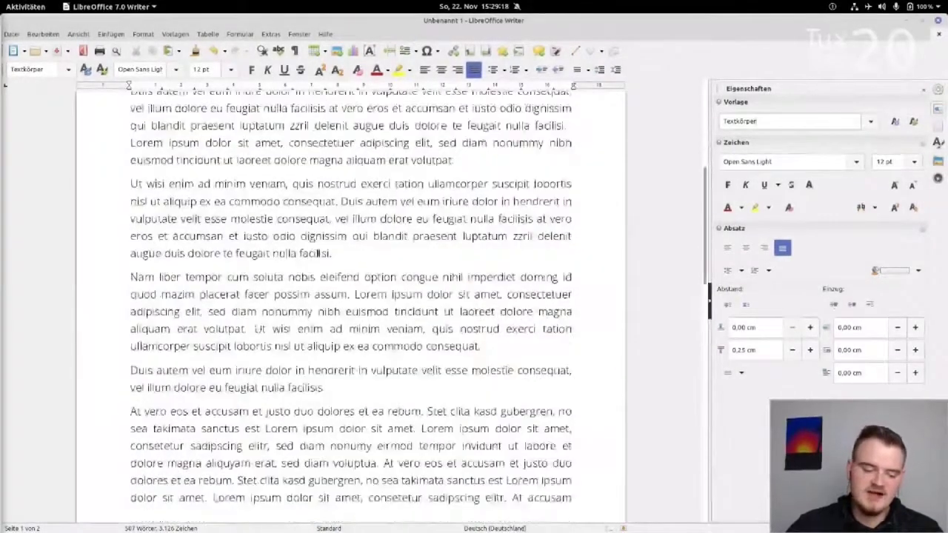
scroll(286, 243, "down", 5)
scroll(286, 244, "up", 5)
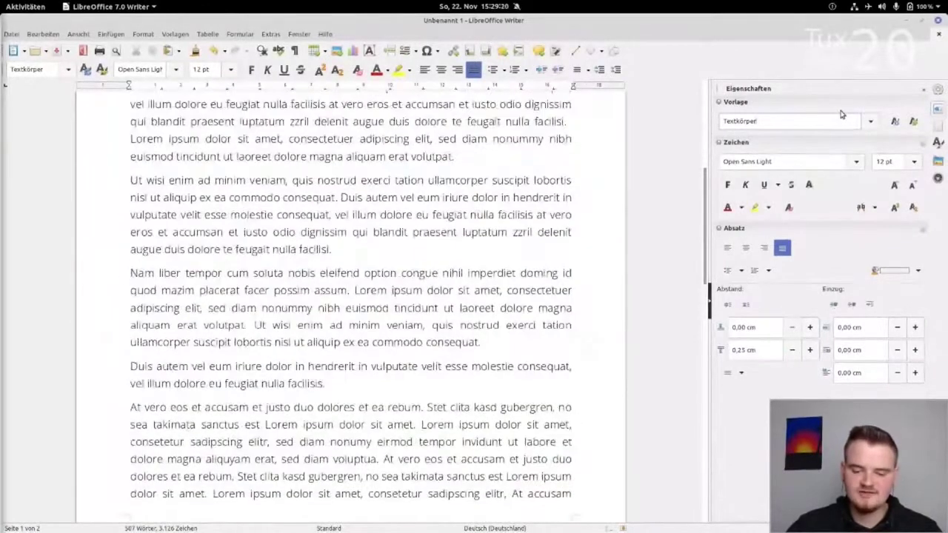
scroll(372, 267, "up", 8)
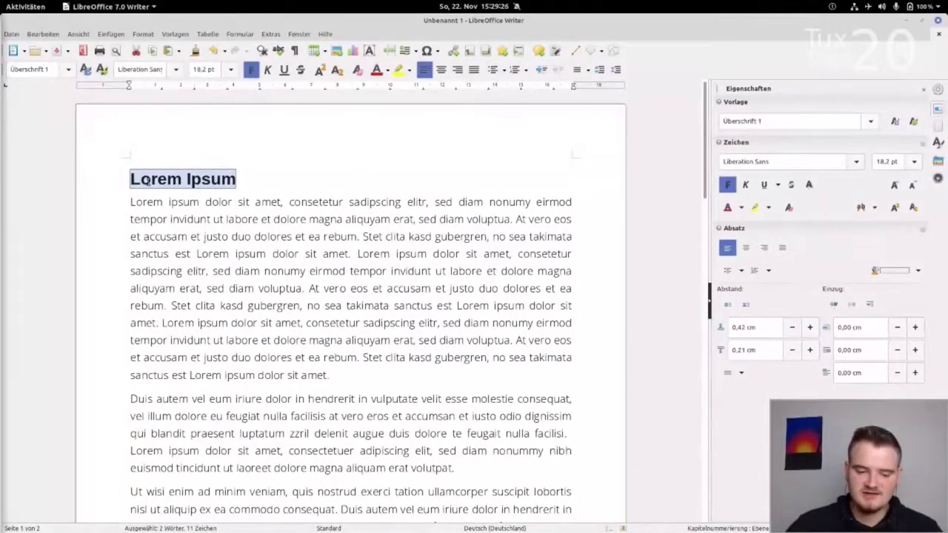
left_click(871, 123)
left_click(868, 221)
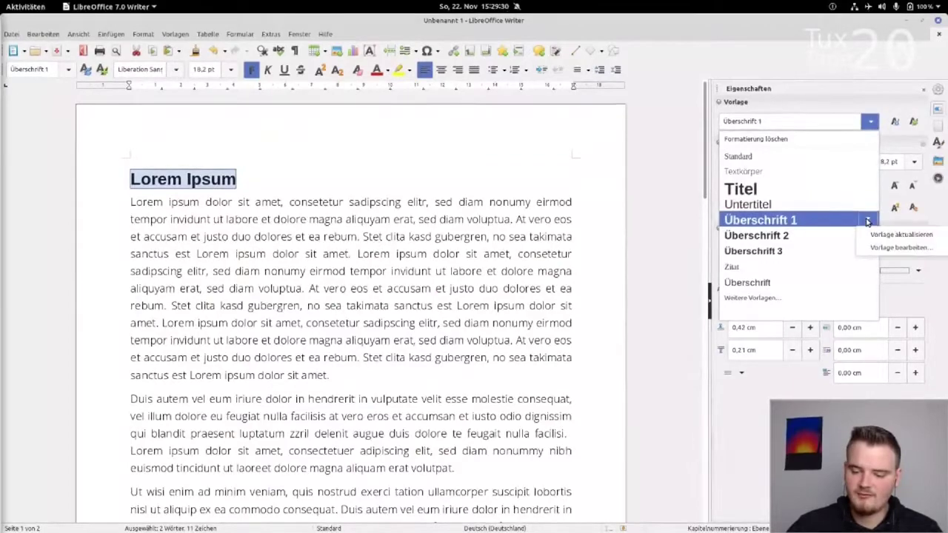
left_click(871, 248)
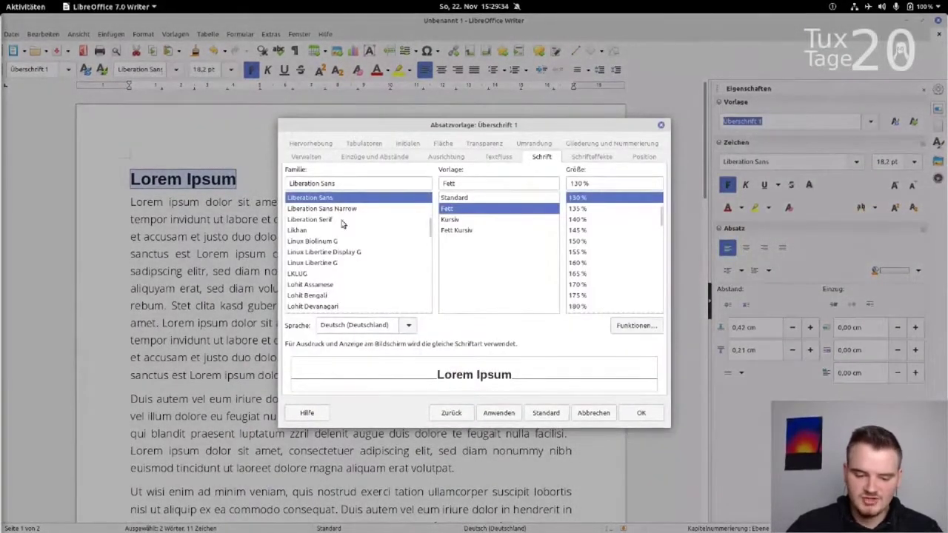
Step: Set the Überschrift 1 style's font to Open Sans in the Fett typeface and apply the style change
triple_click(347, 184)
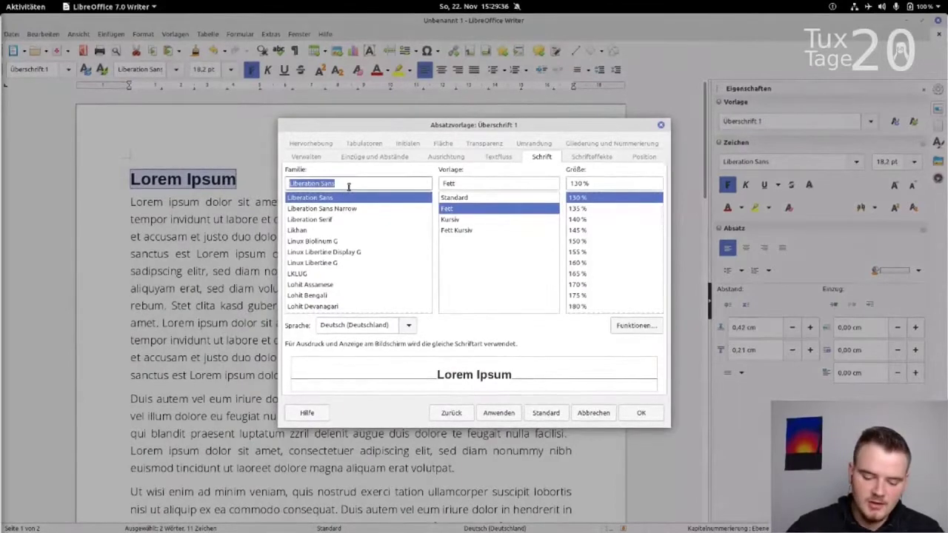
type("Open S")
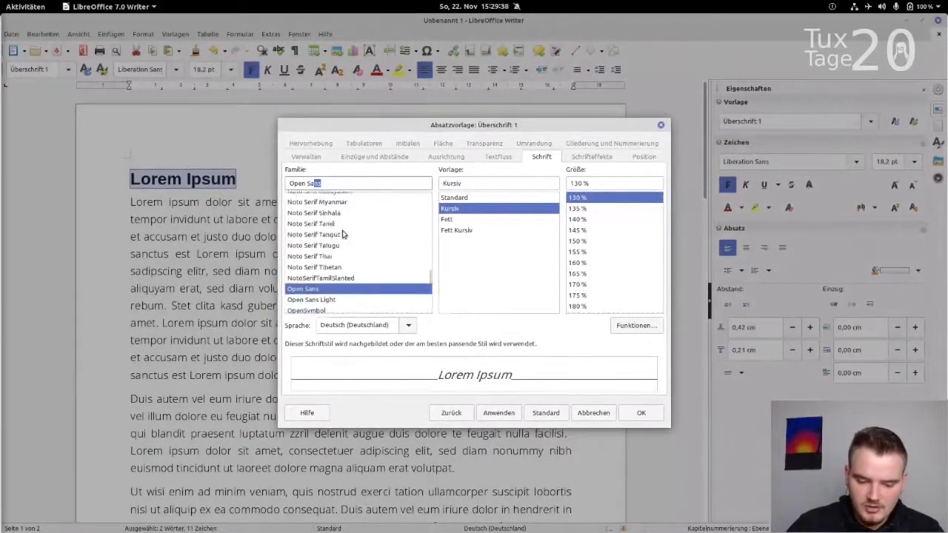
scroll(343, 234, "down", 3)
scroll(343, 234, "down", 2)
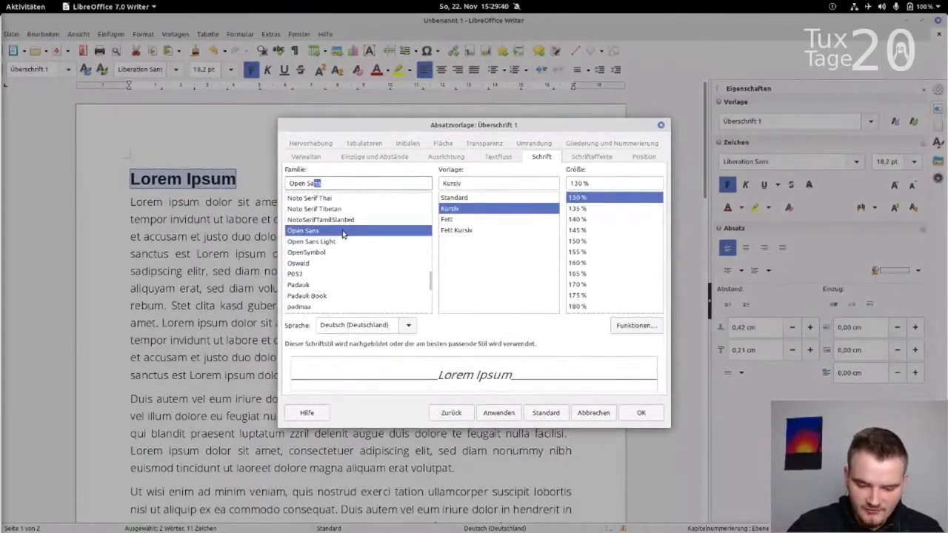
left_click(335, 183)
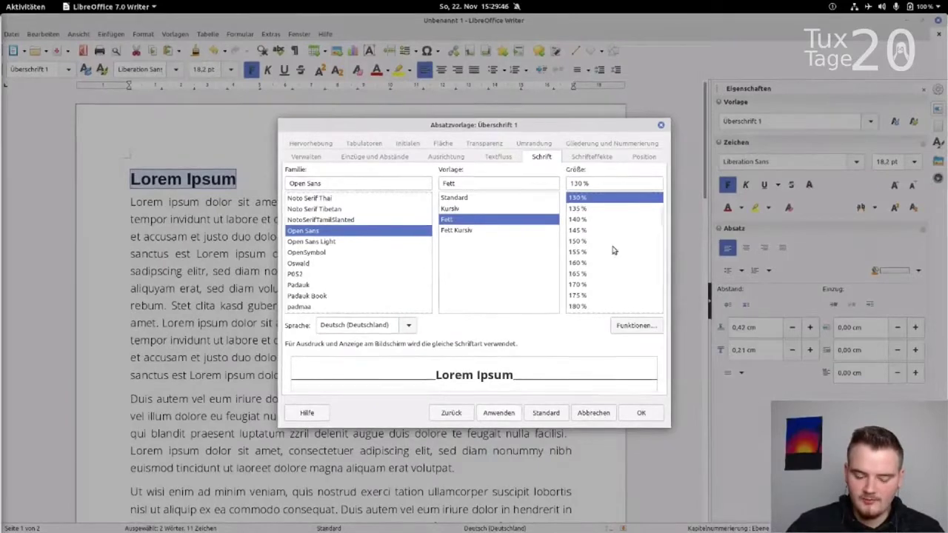
left_click(494, 411)
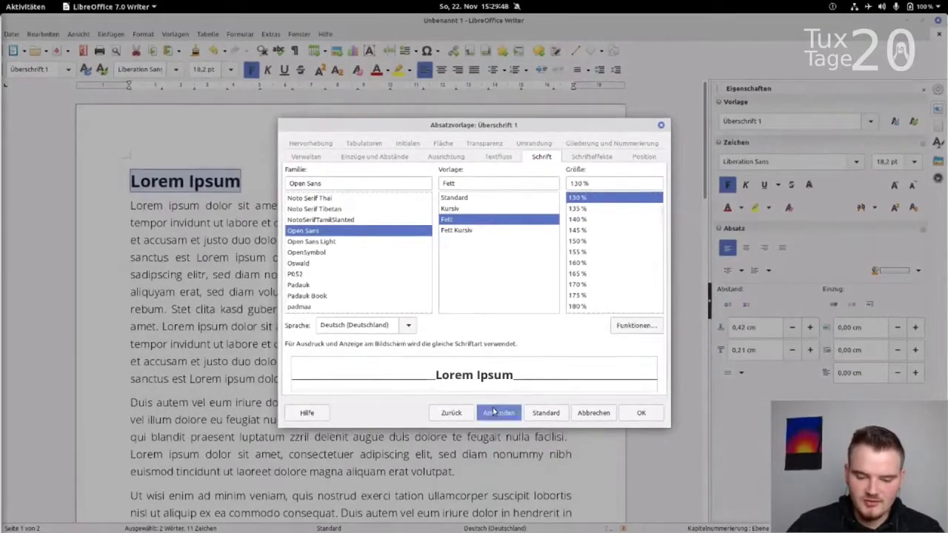
left_click(642, 413)
left_click(311, 222)
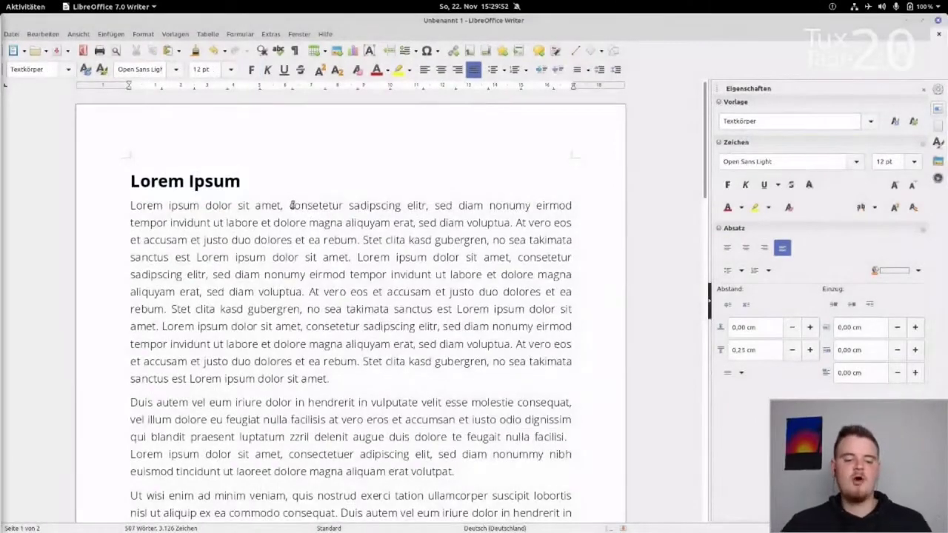
Step: Examine the layout of both pages and the Standard header area above the "Lorem Ipsum" heading
left_click(131, 165)
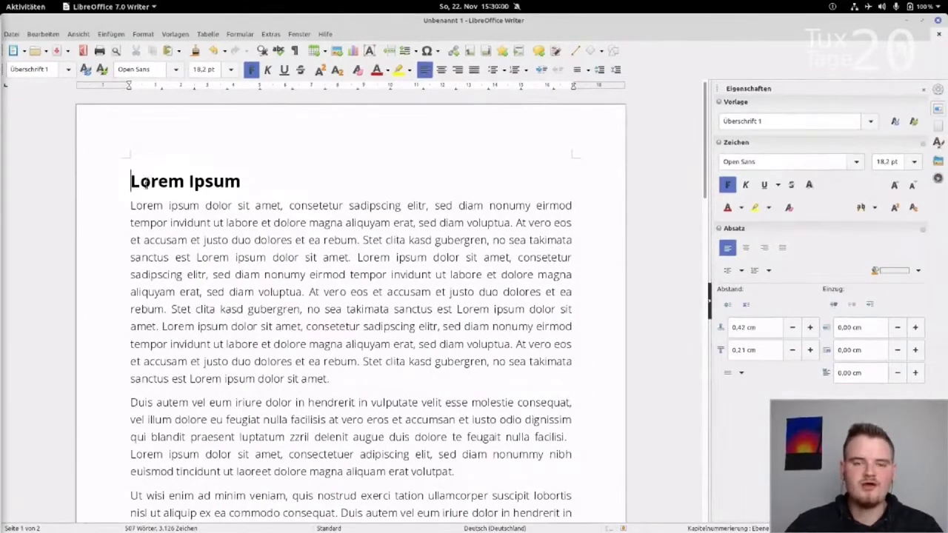
scroll(146, 185, "down", 10)
scroll(145, 193, "down", 5)
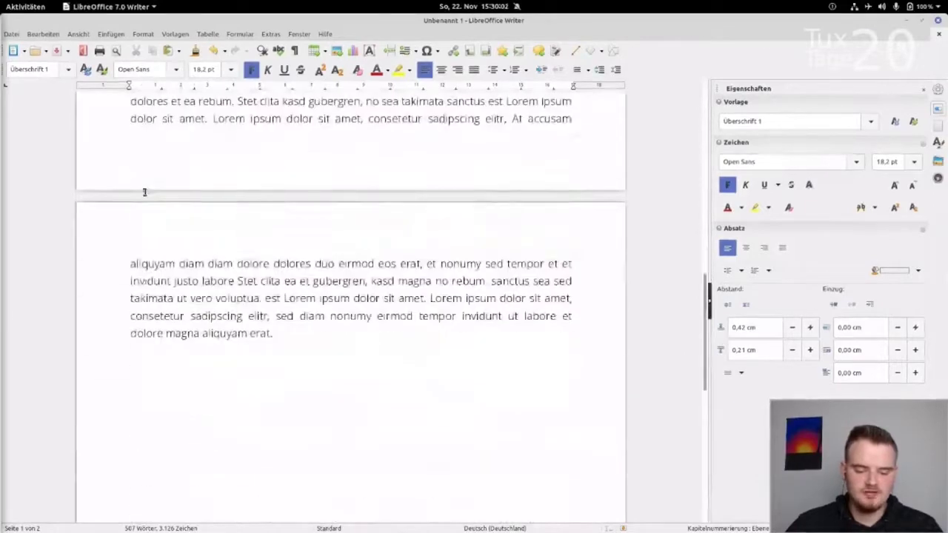
scroll(150, 191, "up", 15)
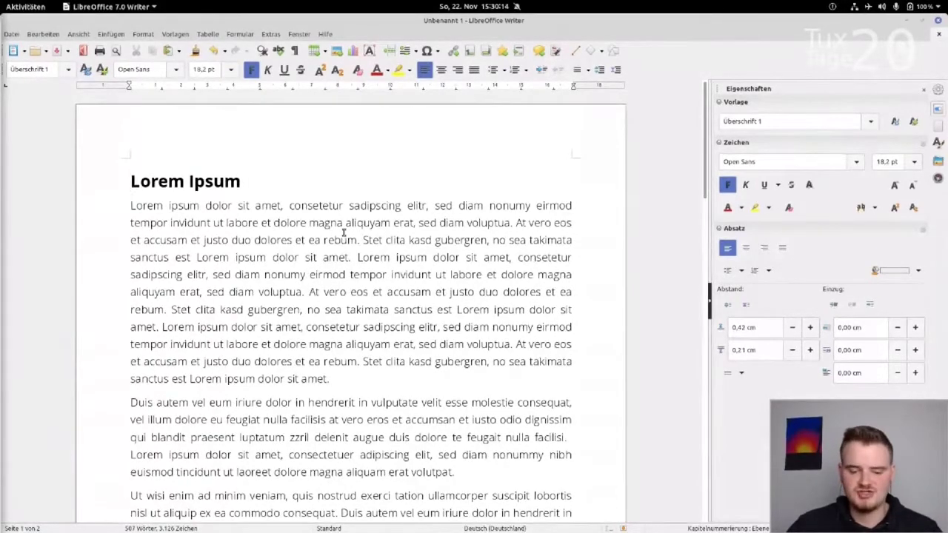
right_click(441, 180)
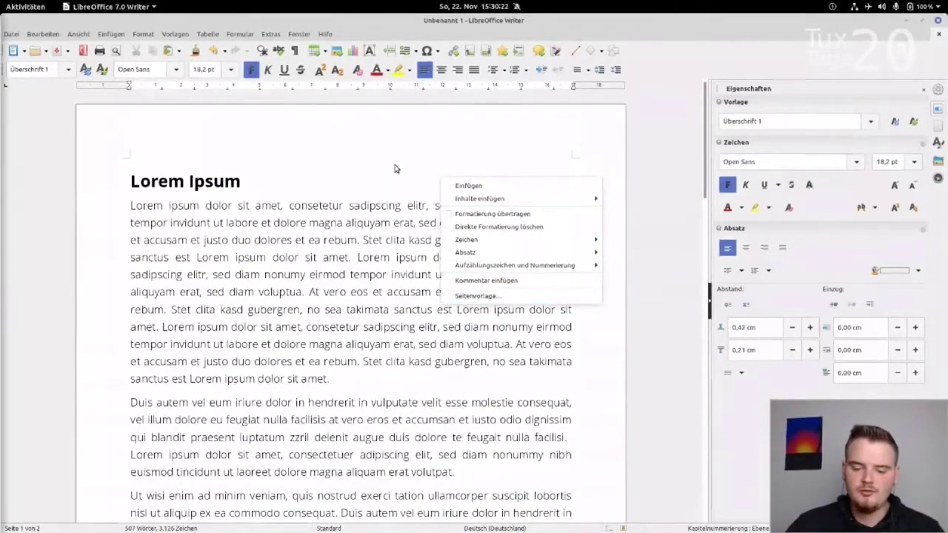
left_click(446, 171)
key("Home")
mouse_move(561, 158)
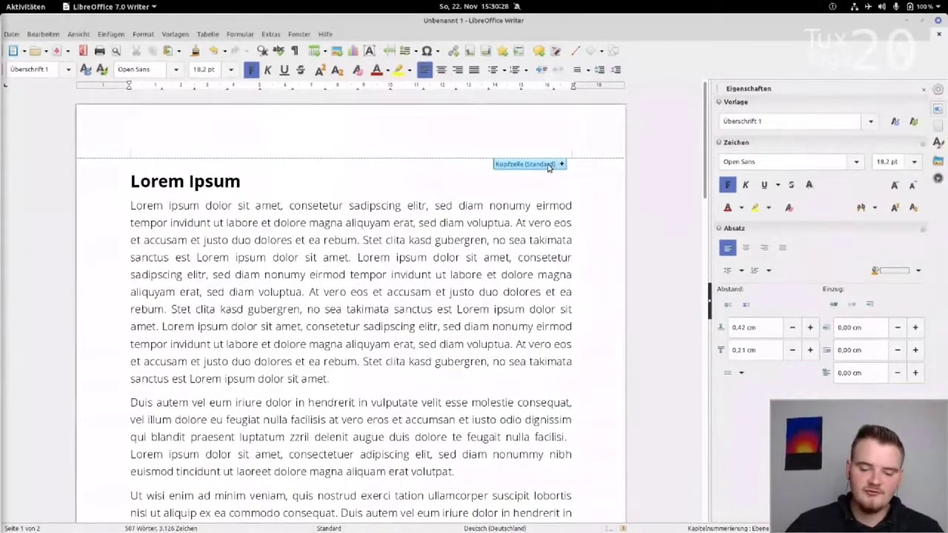
Step: Add a footer to the Standard page style and enter "Seite " in it
scroll(520, 223, "down", 10)
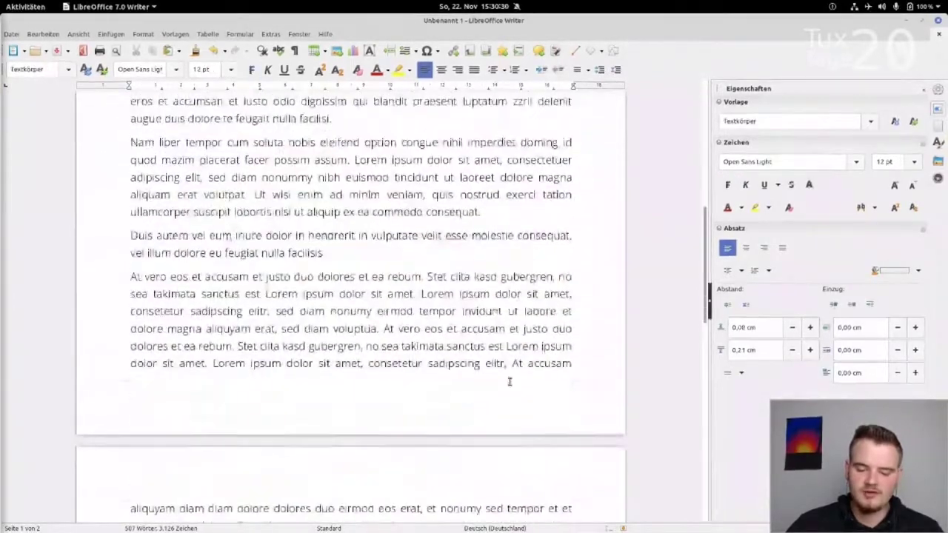
left_click(521, 376)
mouse_move(515, 386)
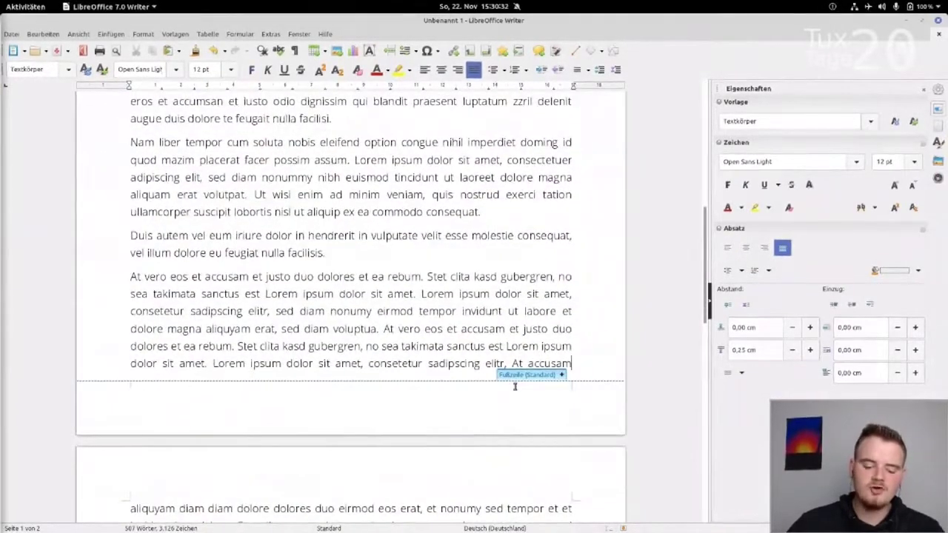
left_click(517, 375)
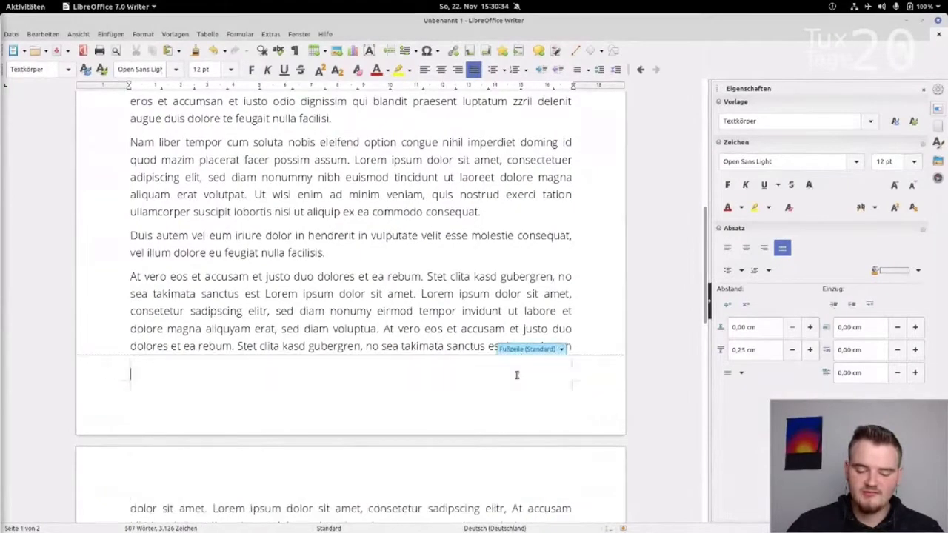
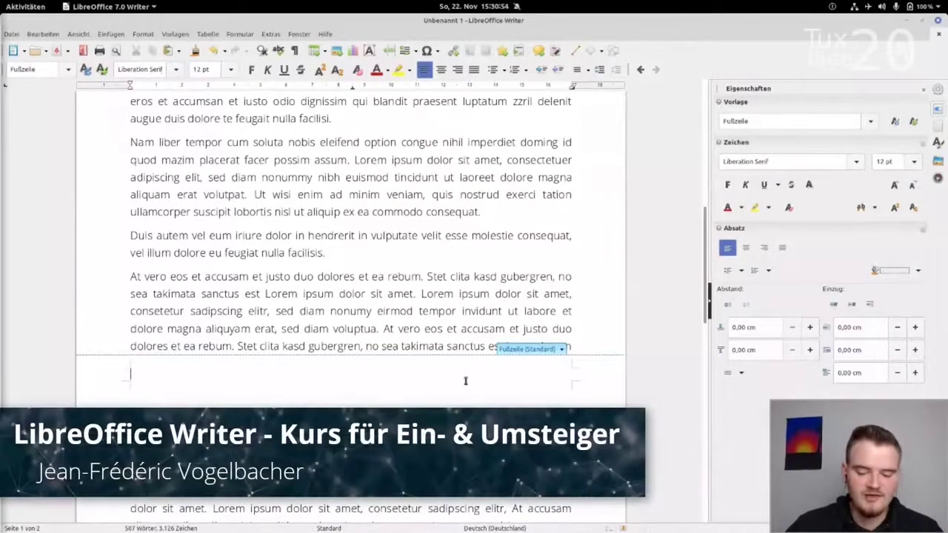
type("S")
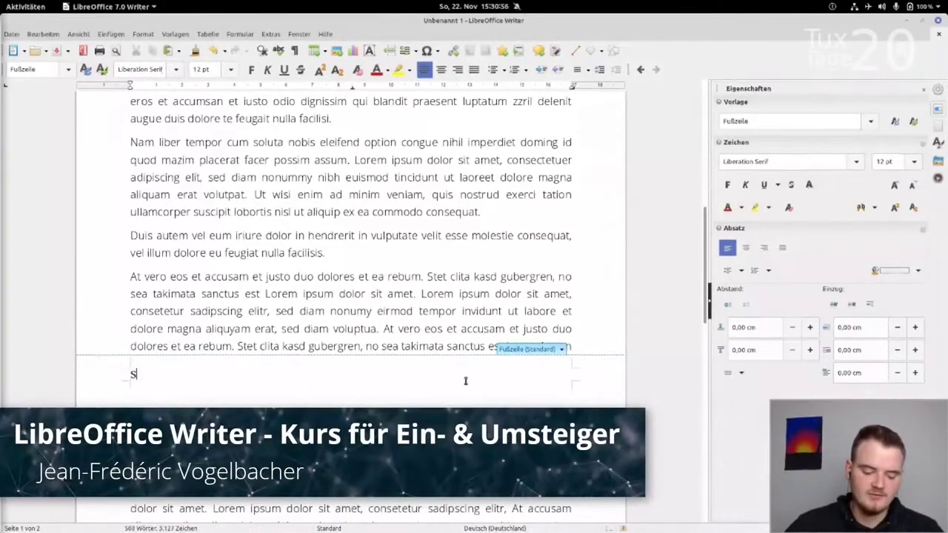
type("eite")
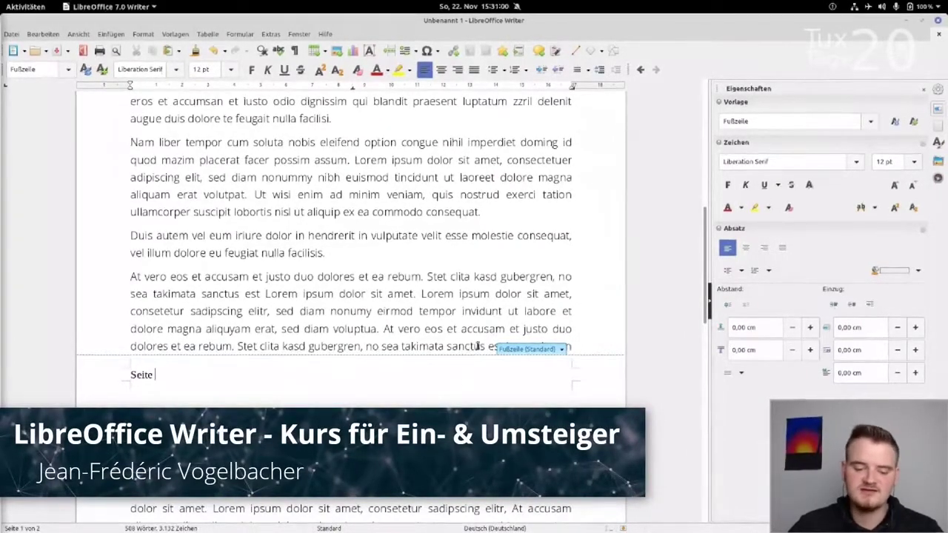
Step: Insert an automatic page number after "Seite" in the footer and check it on both pages
scroll(474, 342, "down", 5)
scroll(464, 337, "up", 15)
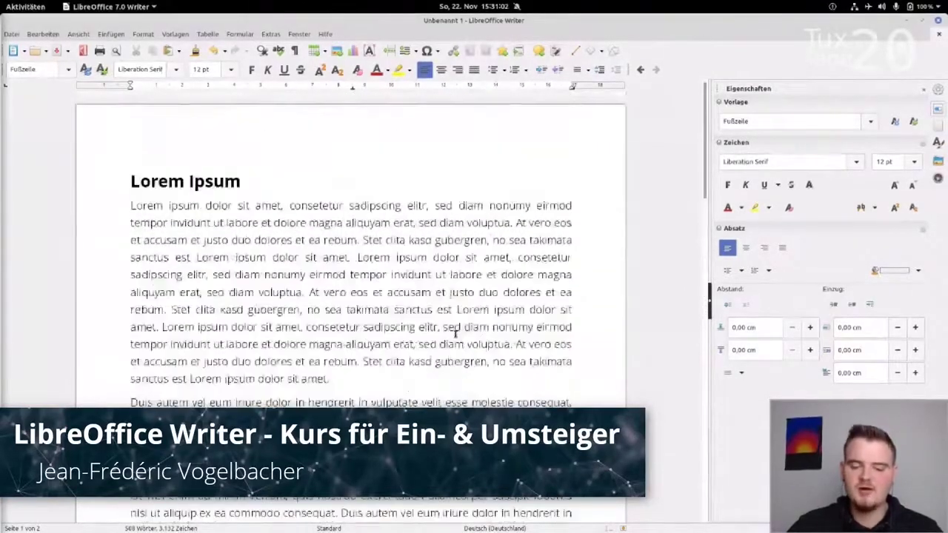
scroll(455, 334, "down", 10)
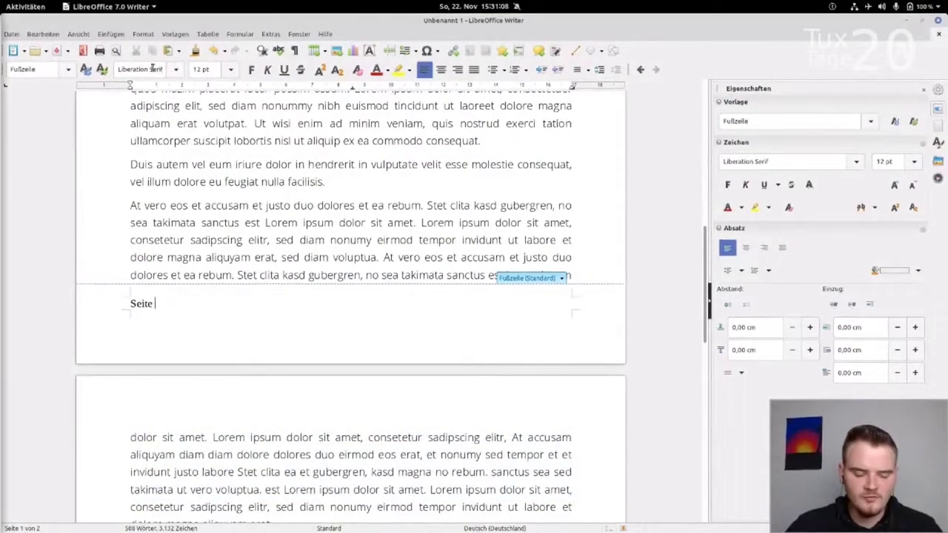
left_click(111, 34)
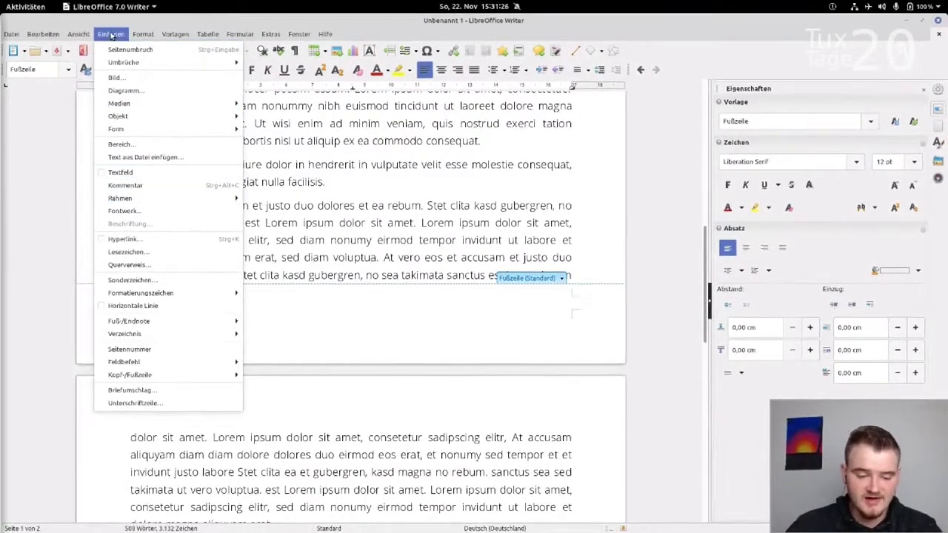
left_click(130, 349)
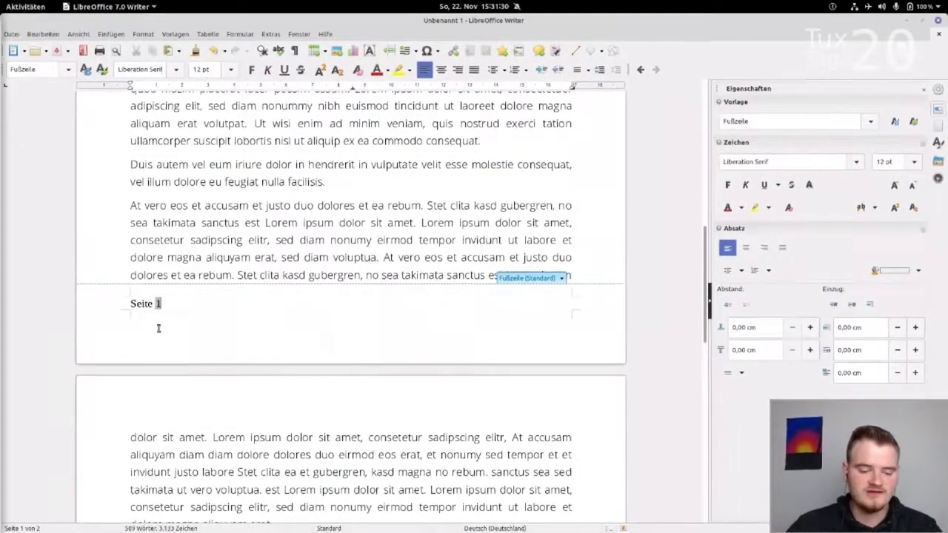
scroll(170, 311, "down", 10)
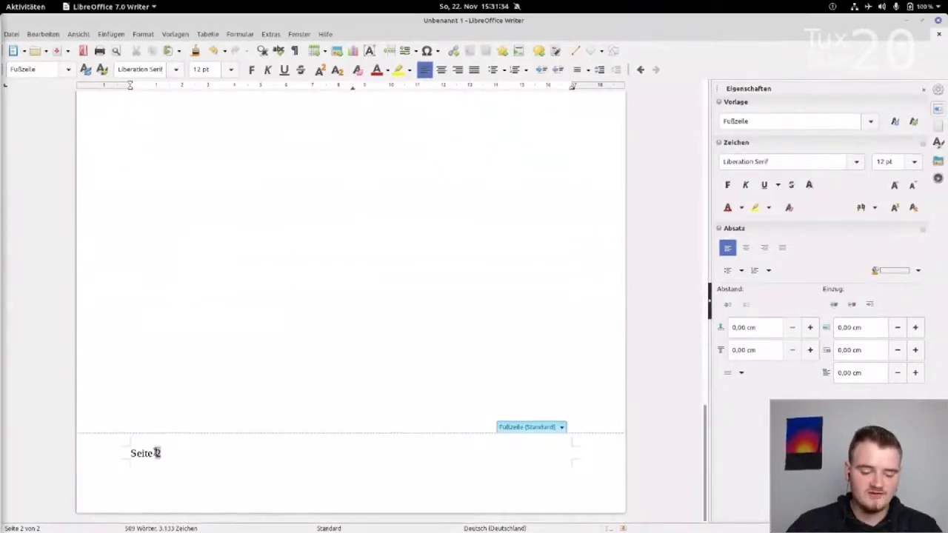
scroll(194, 311, "up", 10)
scroll(199, 311, "up", 2)
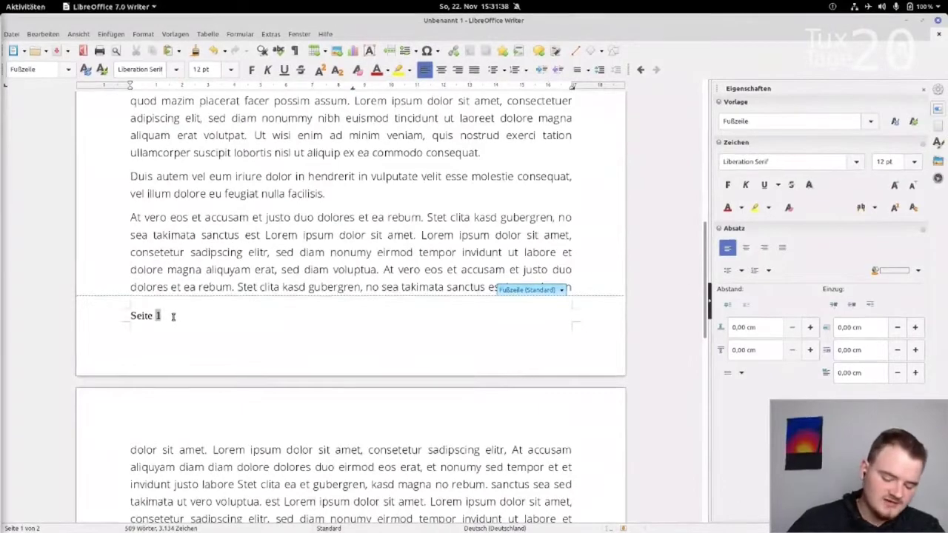
Step: Extend the footer with "von" and the Seitenanzahl field, and right-align the footer line
type("von")
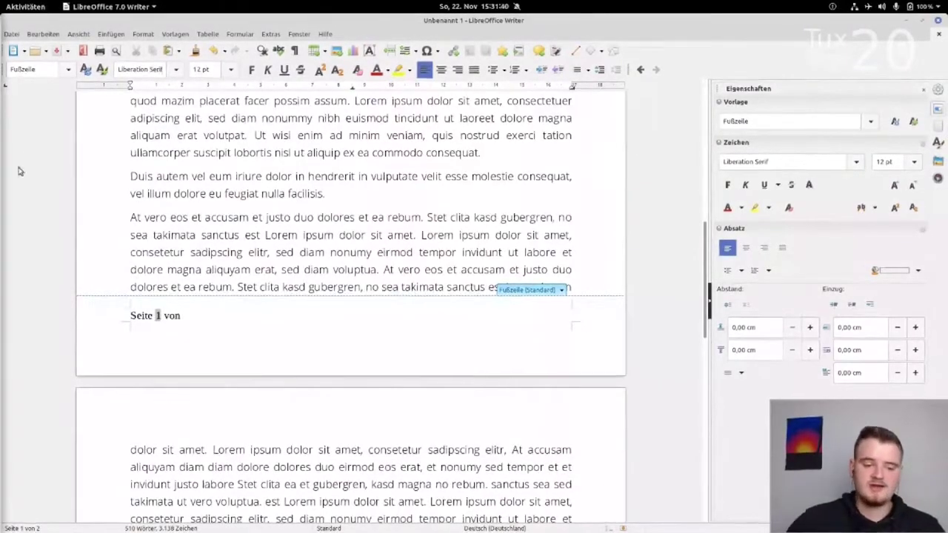
left_click(81, 35)
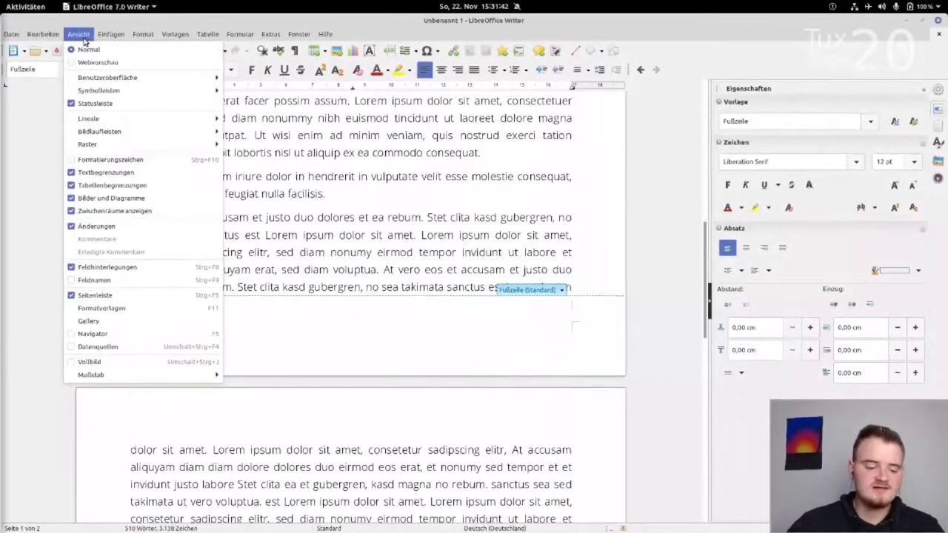
mouse_move(113, 36)
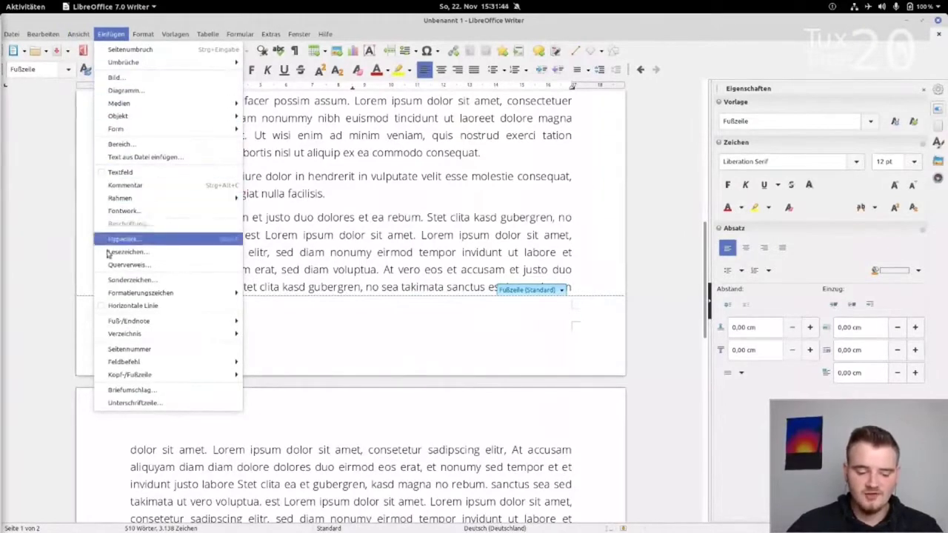
mouse_move(110, 293)
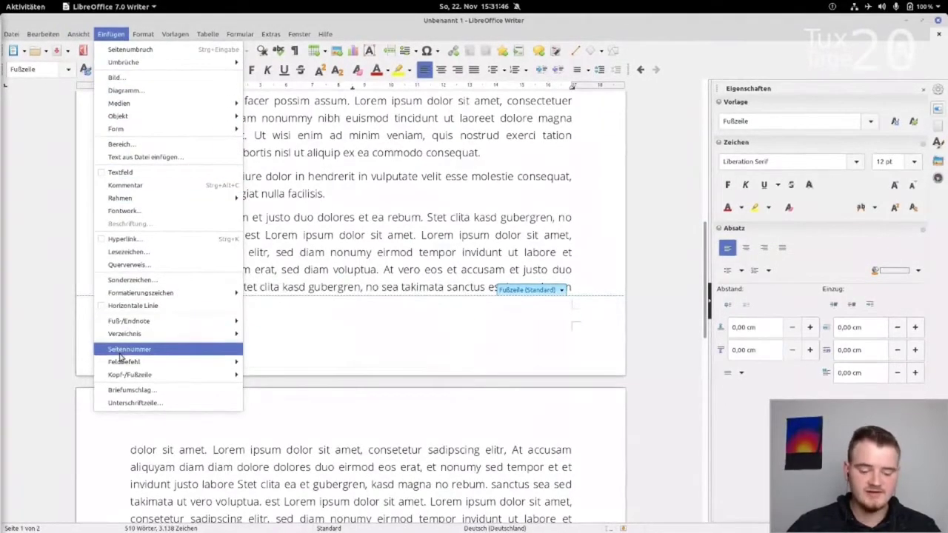
mouse_move(123, 362)
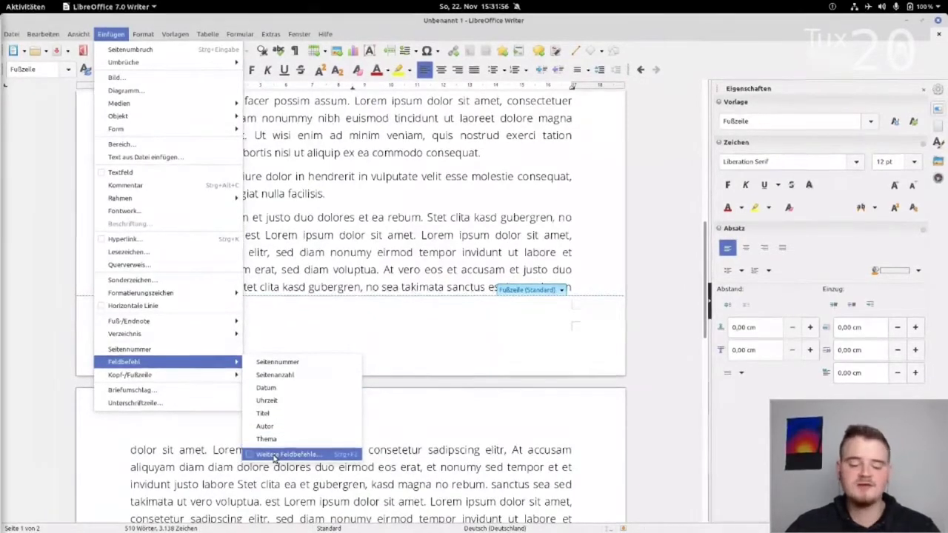
left_click(290, 376)
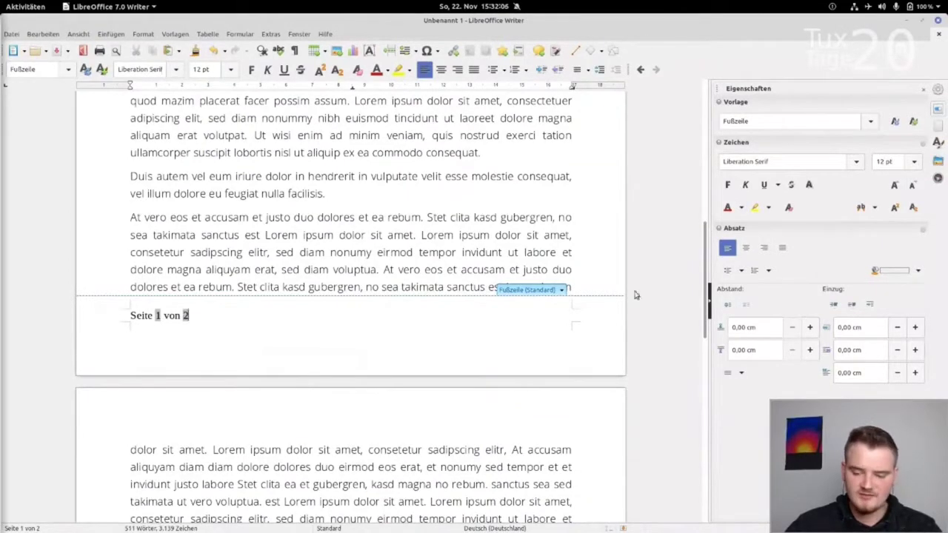
left_click(765, 249)
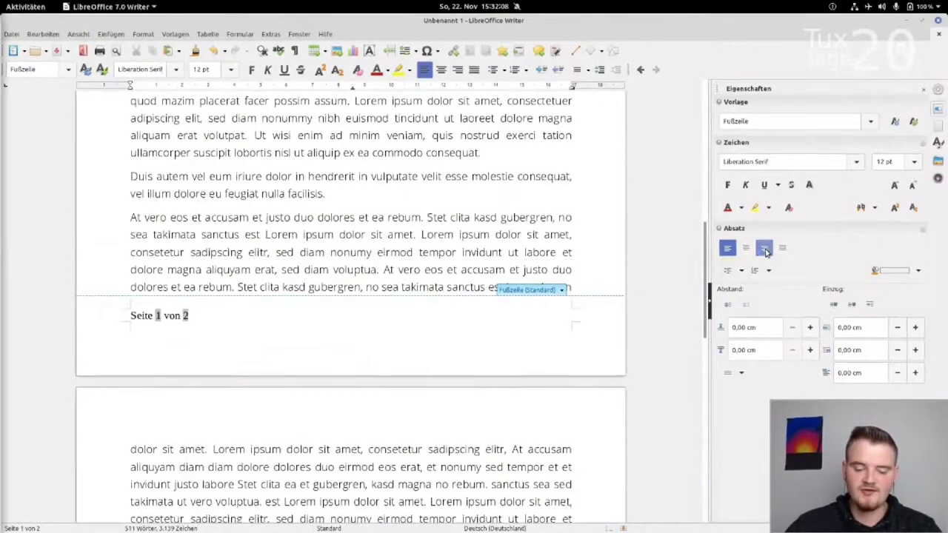
Step: Change the Fußzeile paragraph style of the page-number line to the font Open Sans Light at 11 pt and apply it
triple_click(556, 317)
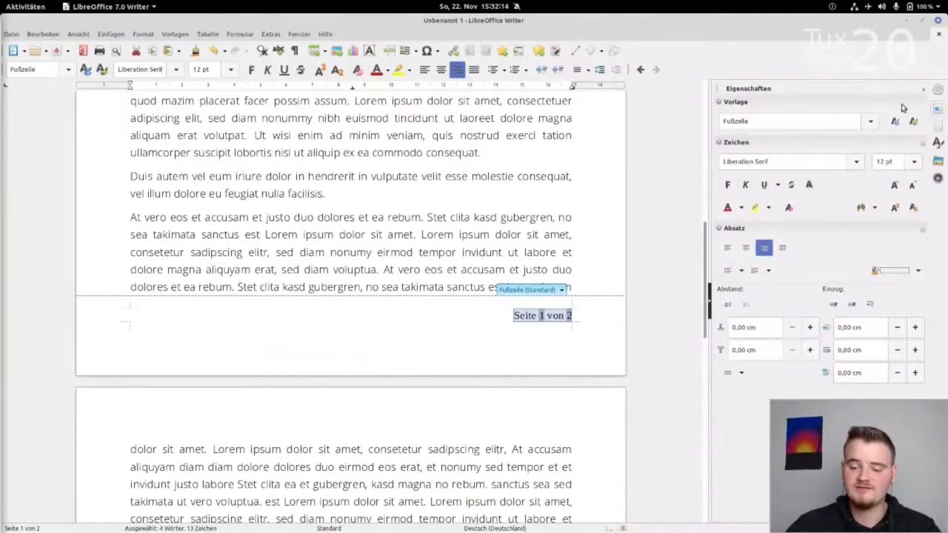
left_click(870, 120)
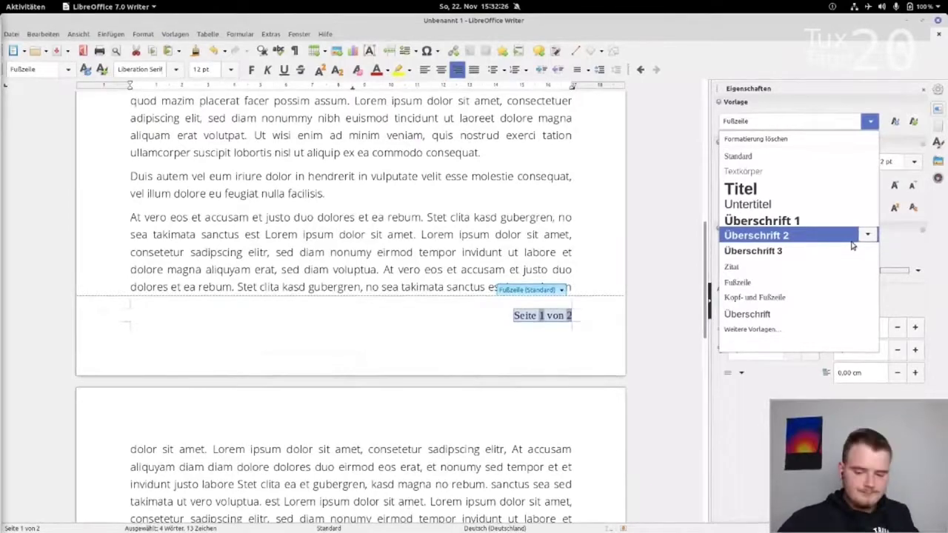
left_click(863, 288)
left_click(865, 311)
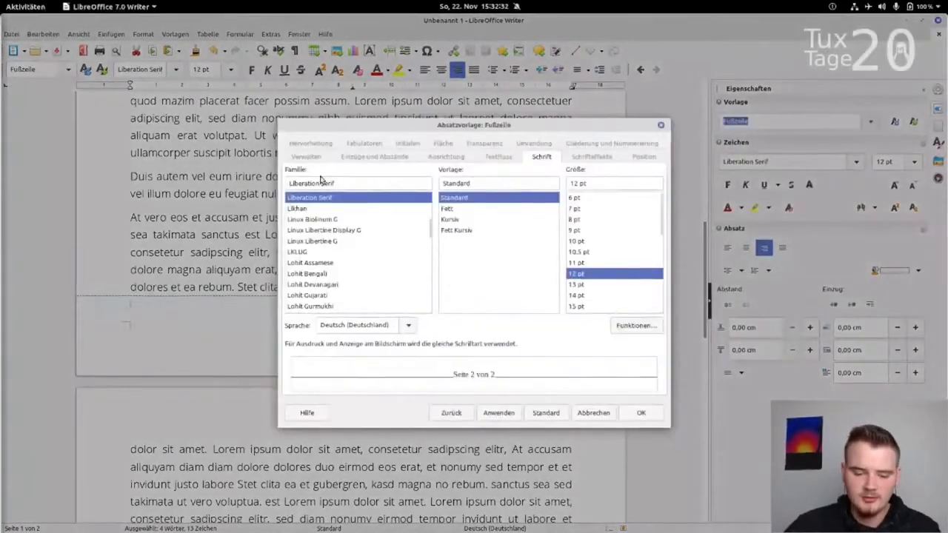
triple_click(348, 185)
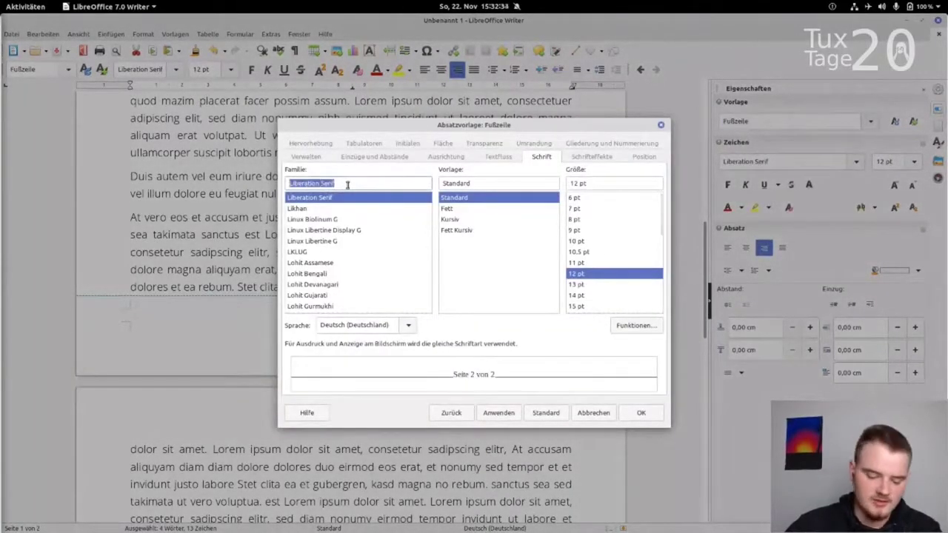
type("Open Sans")
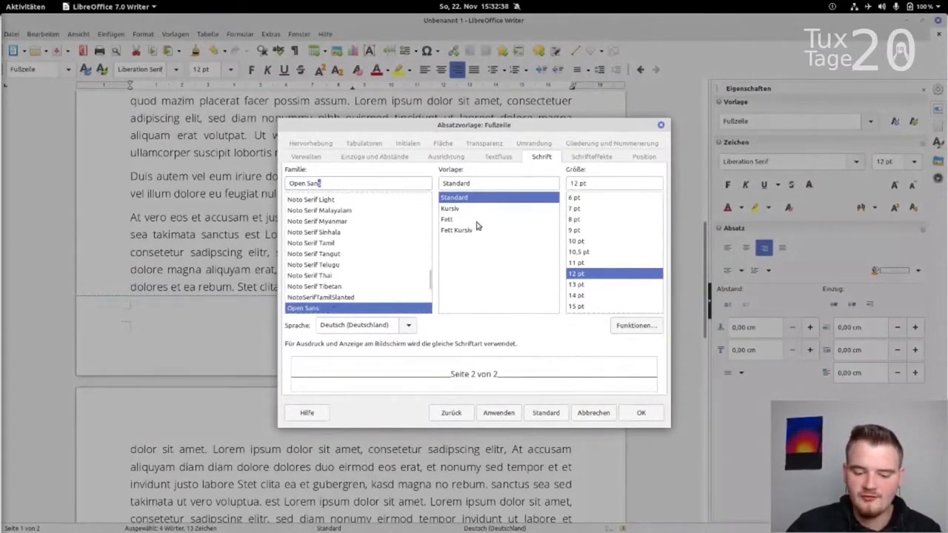
scroll(323, 268, "down", 2)
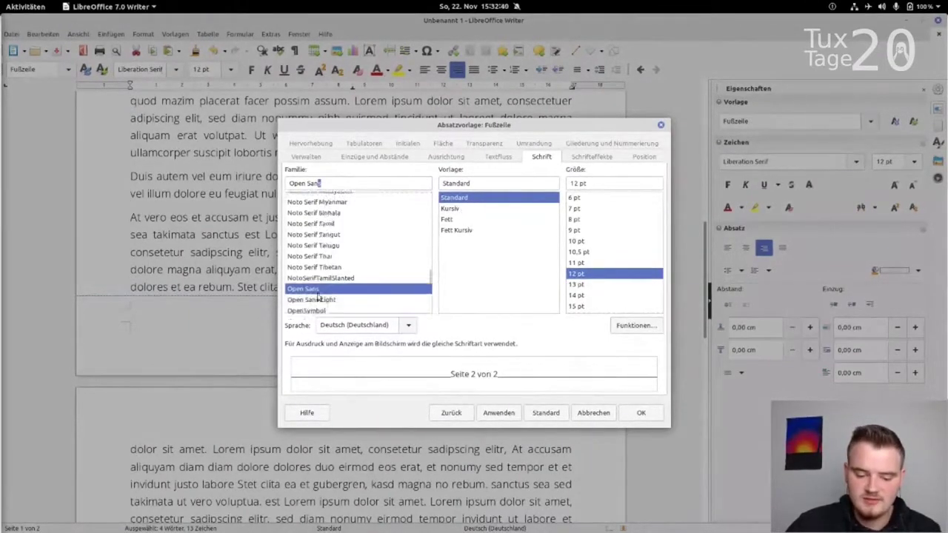
left_click(324, 263)
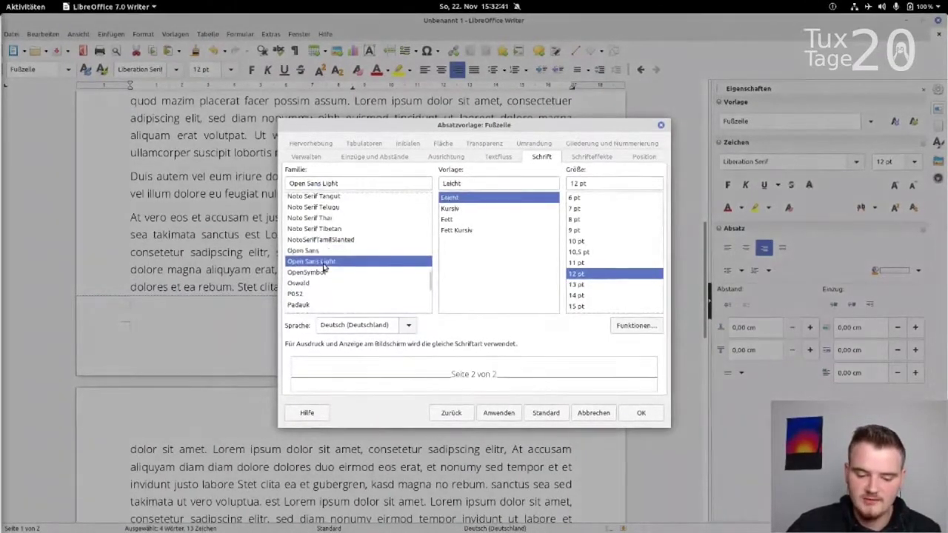
left_click(581, 263)
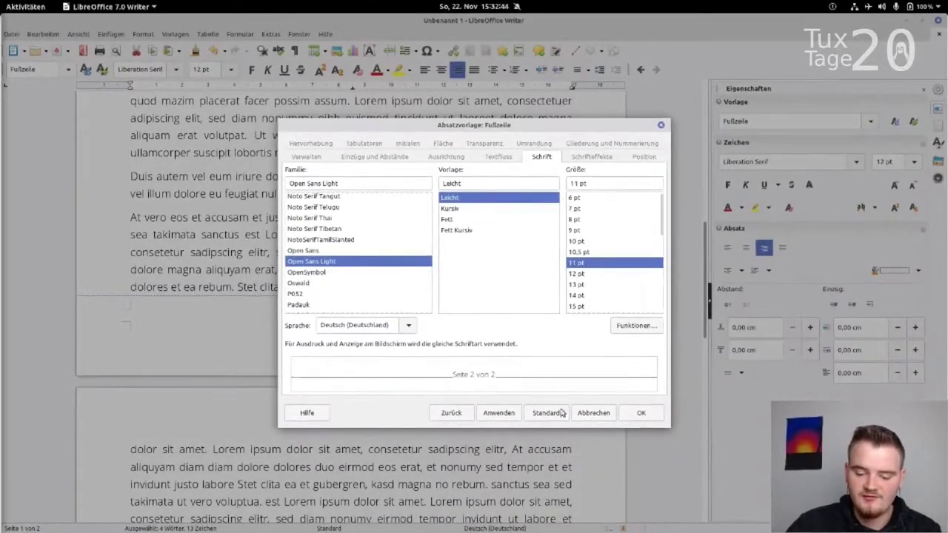
left_click(517, 415)
left_click(642, 412)
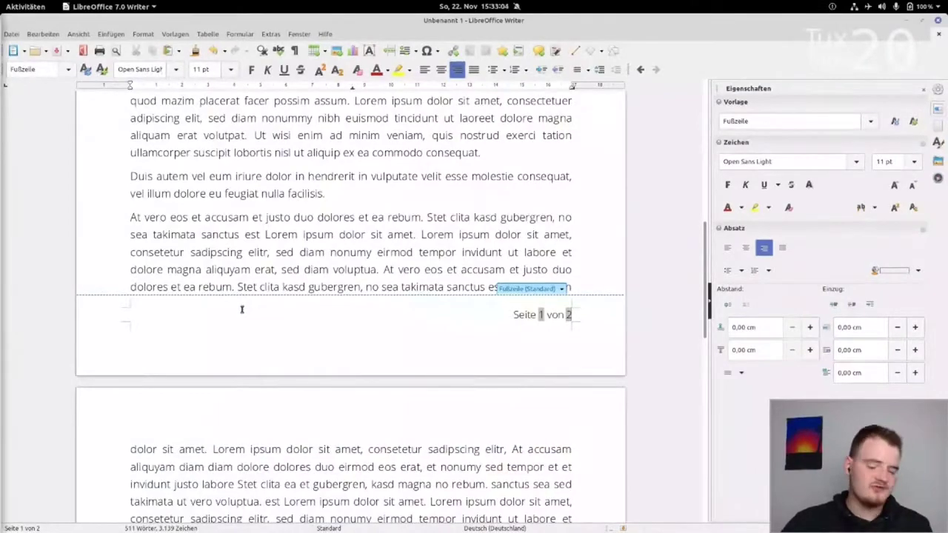
Step: Select the word "nonumy" in the first body paragraph, open Find and Replace for it, and keep the selected word uncovered
scroll(296, 259, "up", 10)
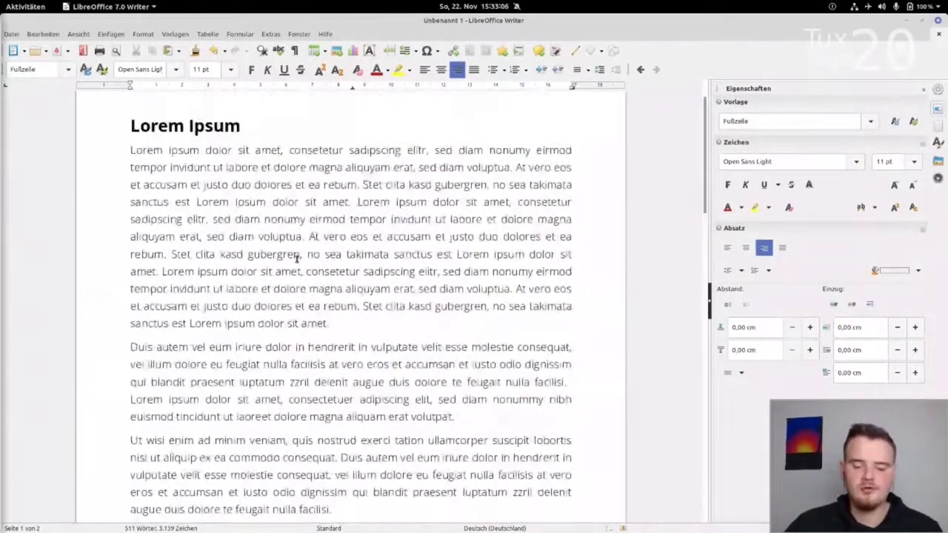
double_click(296, 255)
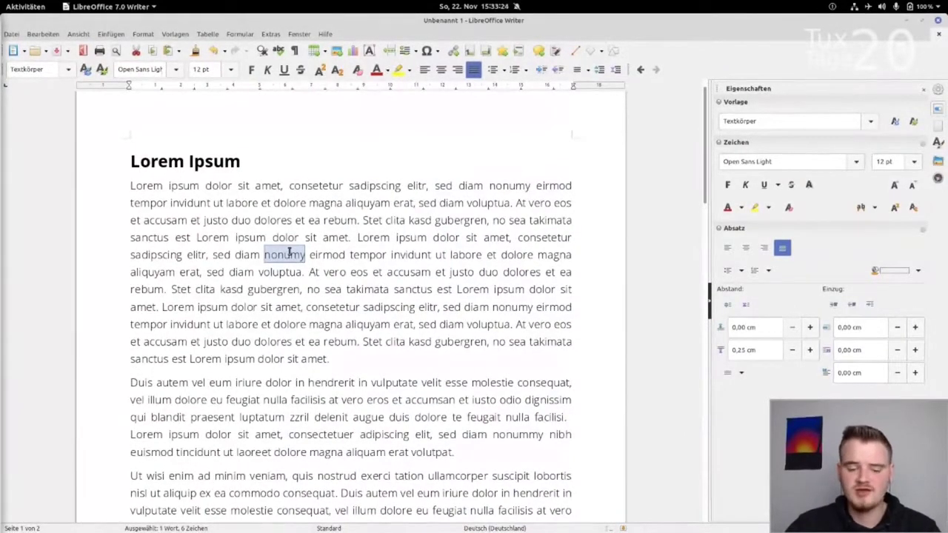
scroll(296, 256, "down", 2)
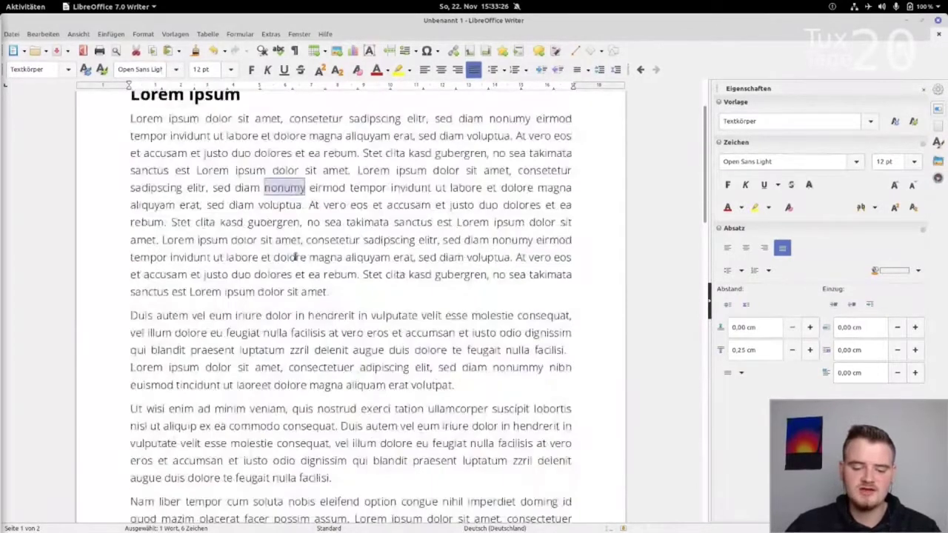
scroll(276, 160, "up", 2)
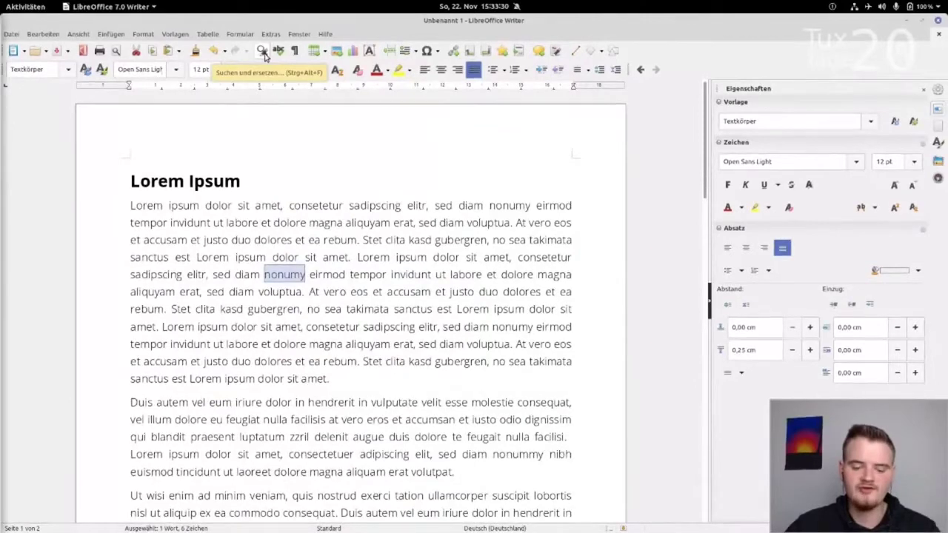
left_click(263, 53)
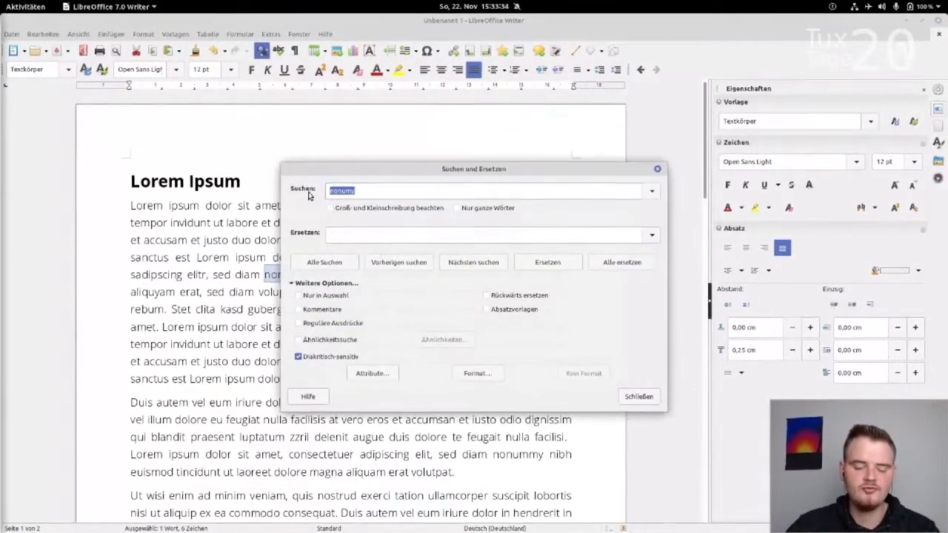
left_click_drag(323, 172, 381, 170)
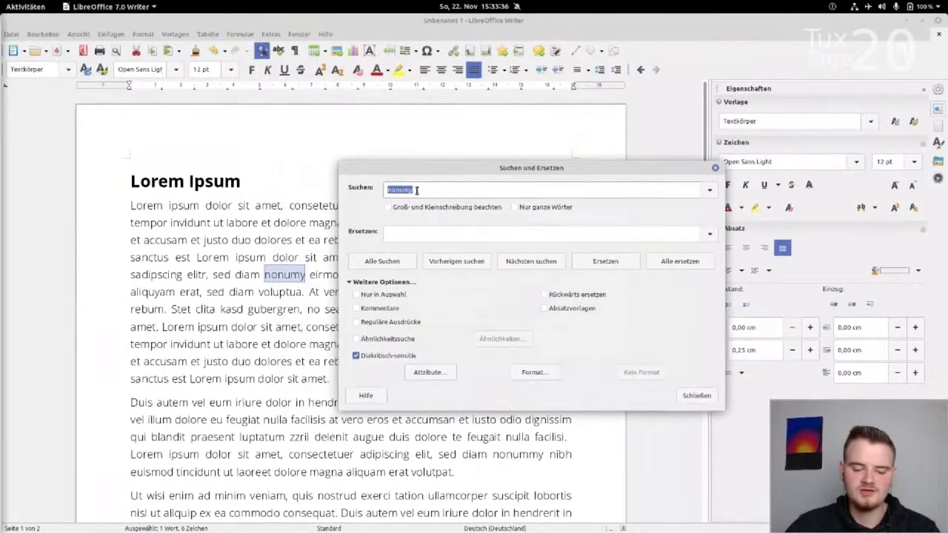
Step: Replace all occurrences of "nonumy" in the document with "noumy" and close the Find and Replace dialog
left_click(428, 236)
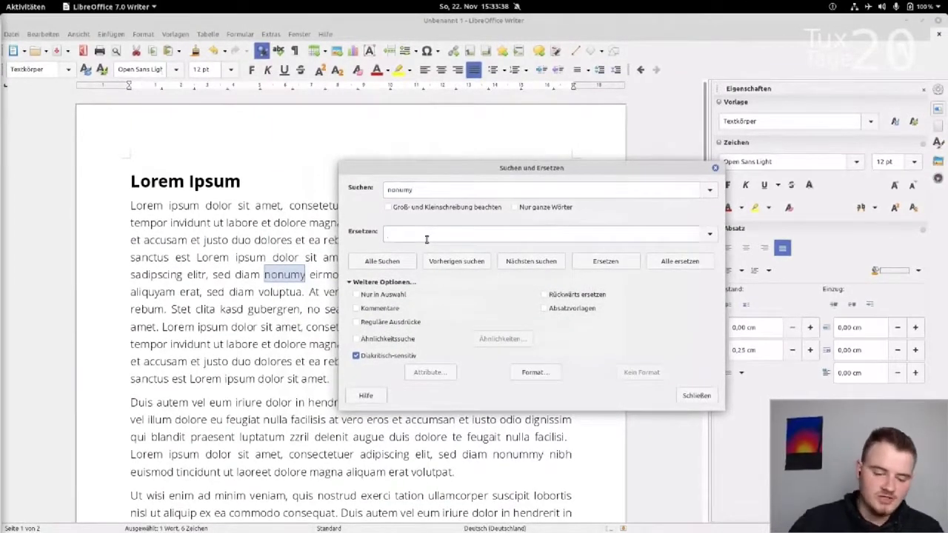
type("noum")
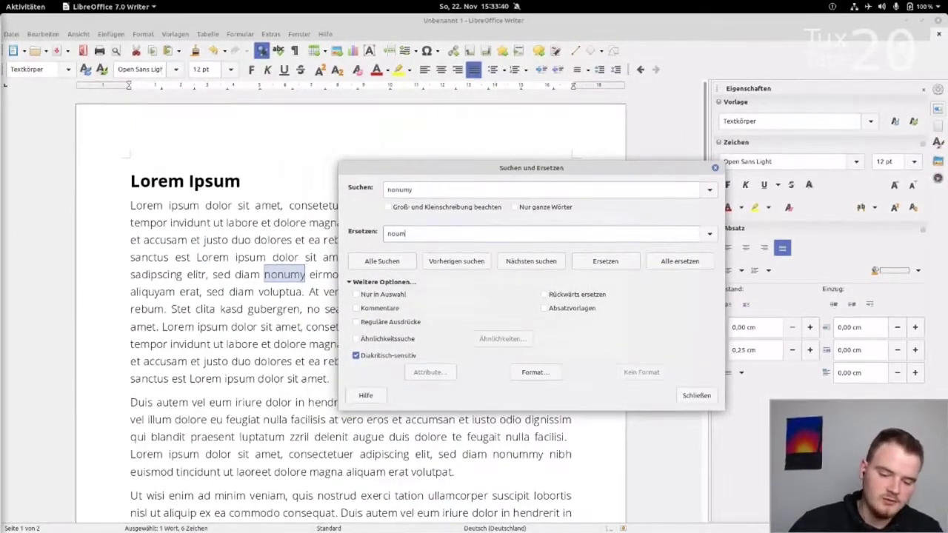
type("y")
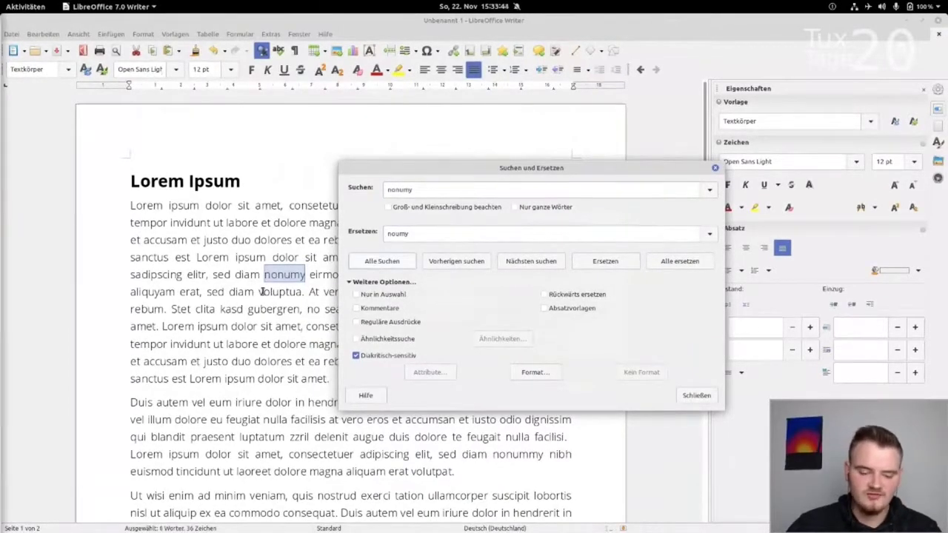
key("Return")
key("Return")
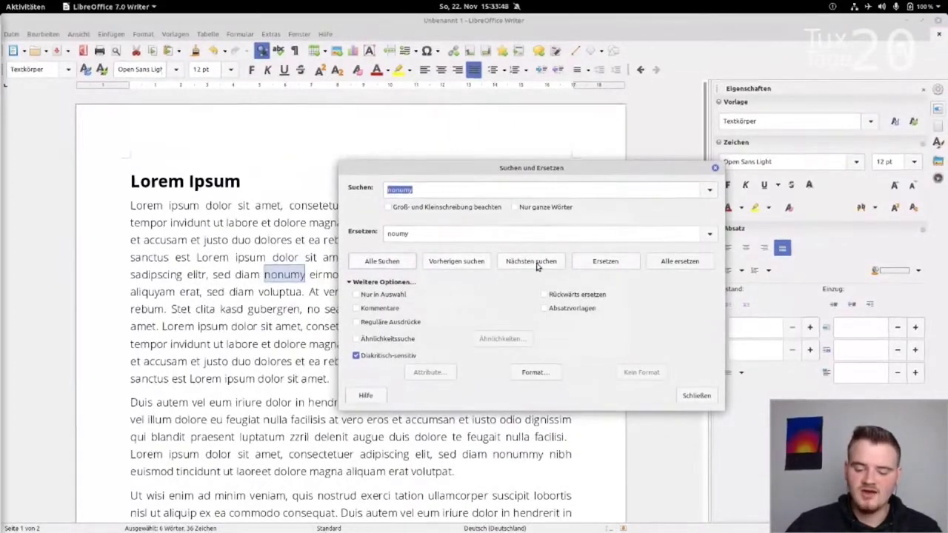
left_click(679, 261)
left_click(695, 395)
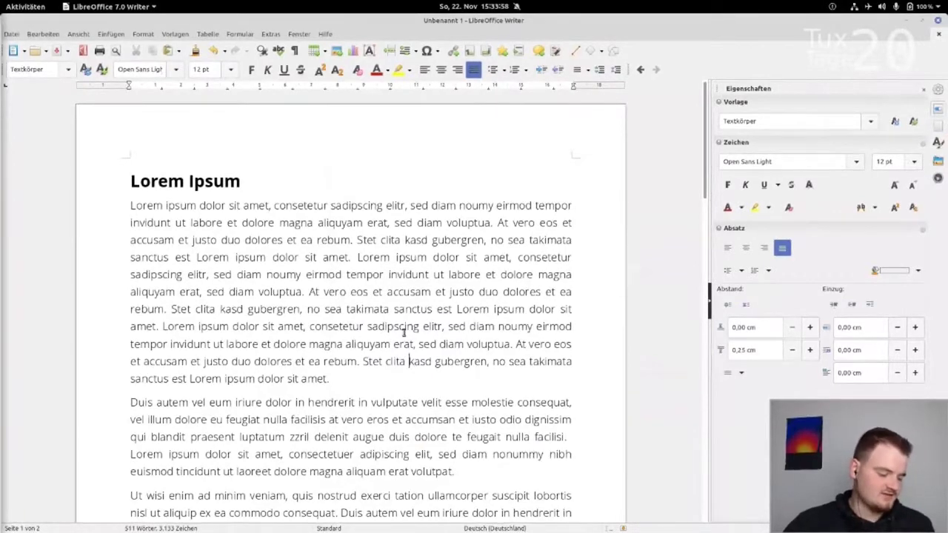
Step: Switch to Firefox, display the lake background image of the Lorem Ipsum Generator page on its own, and copy it
scroll(337, 296, "down", 1)
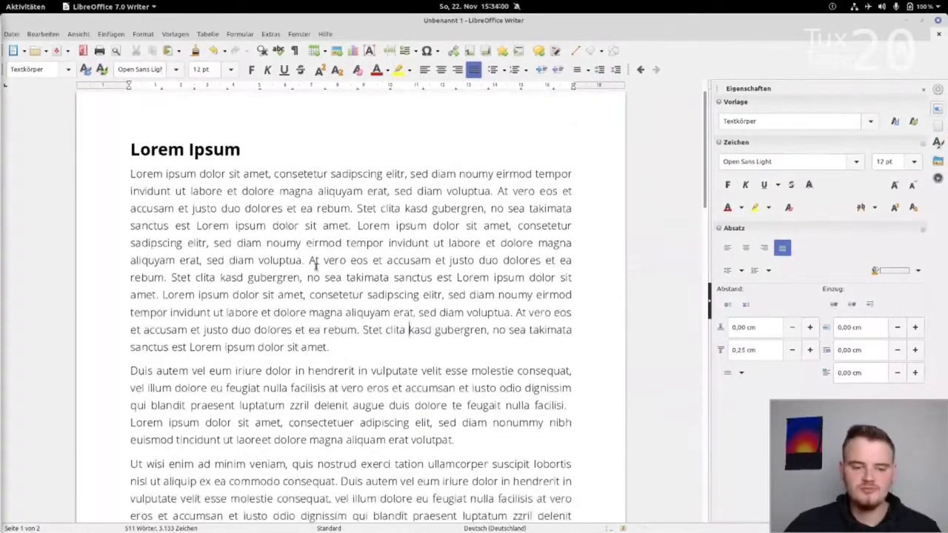
left_click(25, 7)
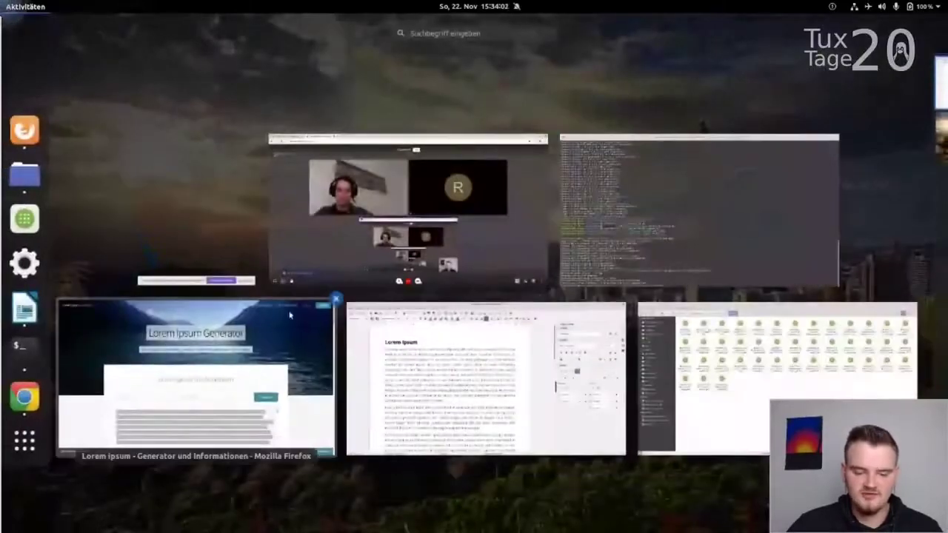
left_click(237, 400)
right_click(149, 157)
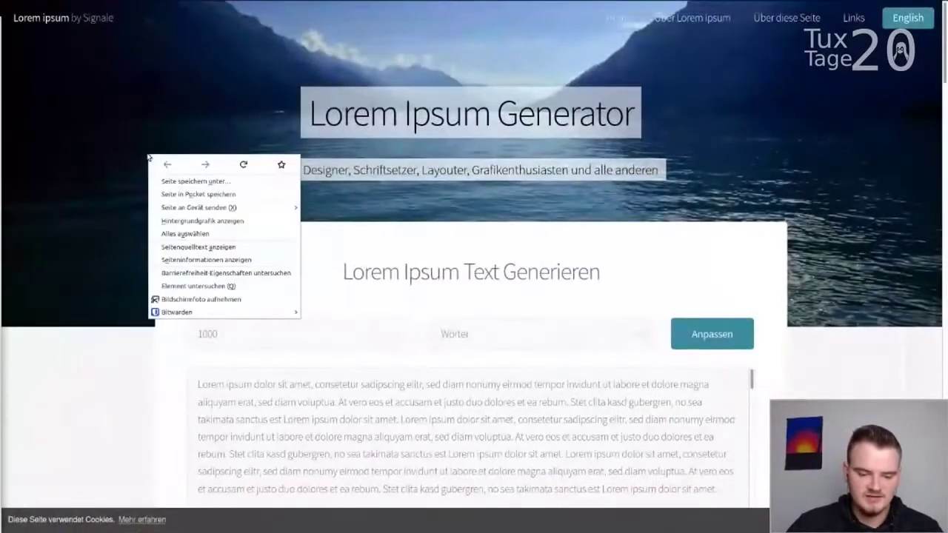
left_click(184, 223)
right_click(201, 217)
left_click(225, 222)
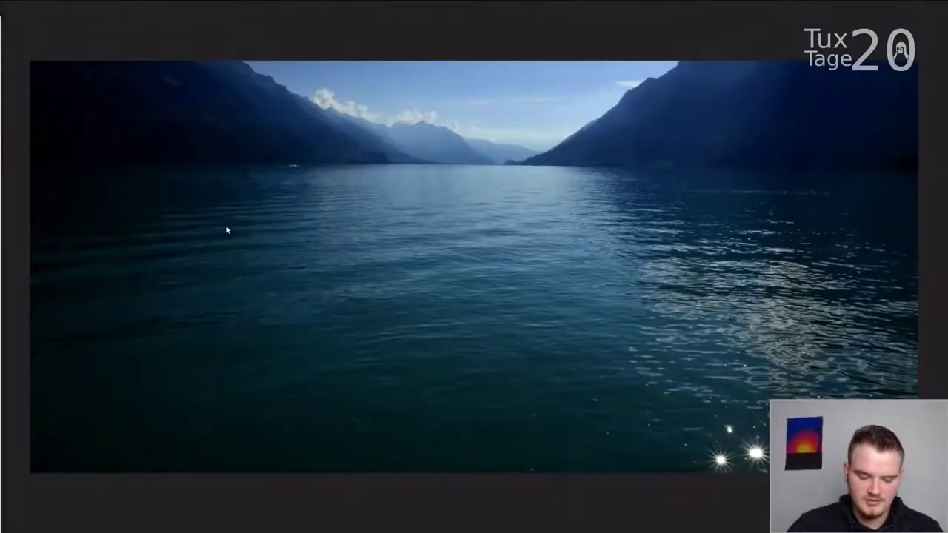
Step: Return to LibreOffice Writer and paste the copied lake image at the end of the first body paragraph
key("alt+Tab")
scroll(226, 236, "up", 1)
scroll(227, 235, "down", 2)
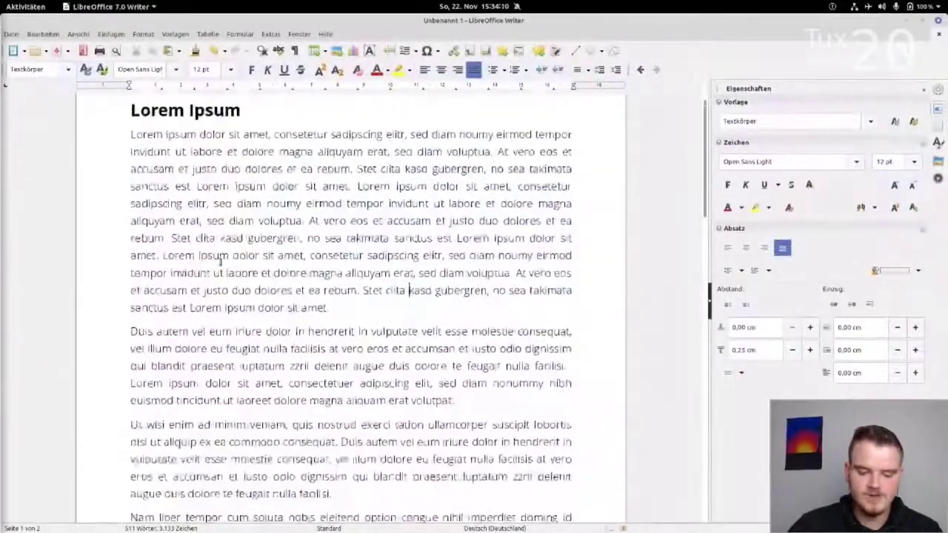
scroll(227, 235, "up", 2)
left_click(339, 374)
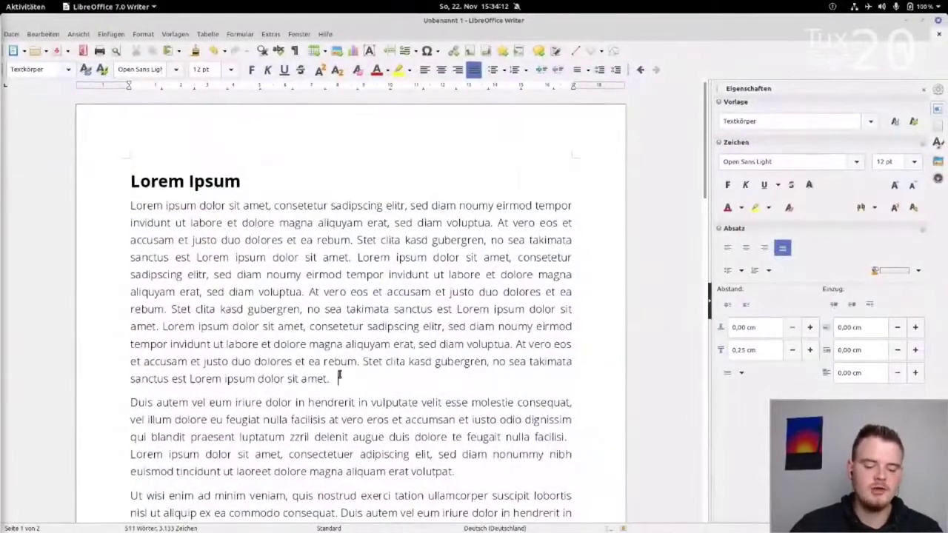
scroll(340, 348, "down", 3)
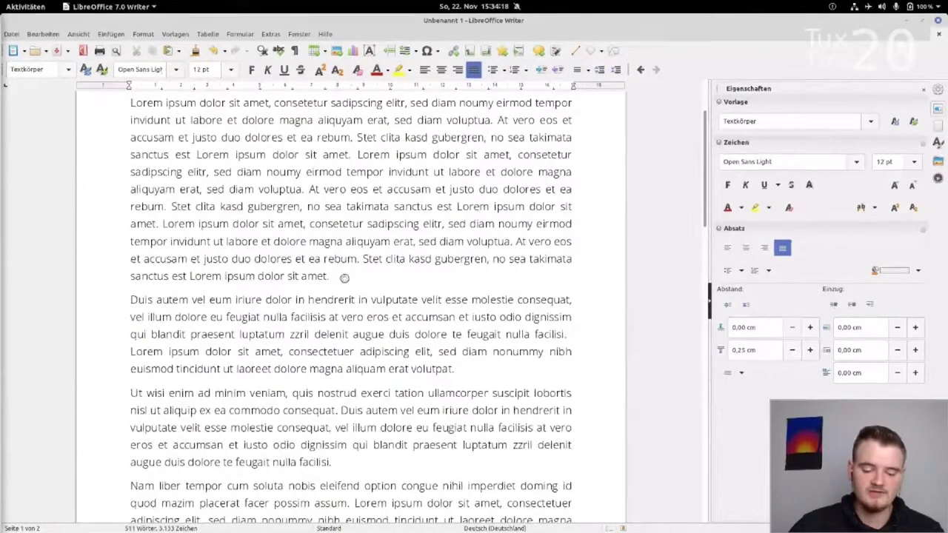
key("ctrl+v")
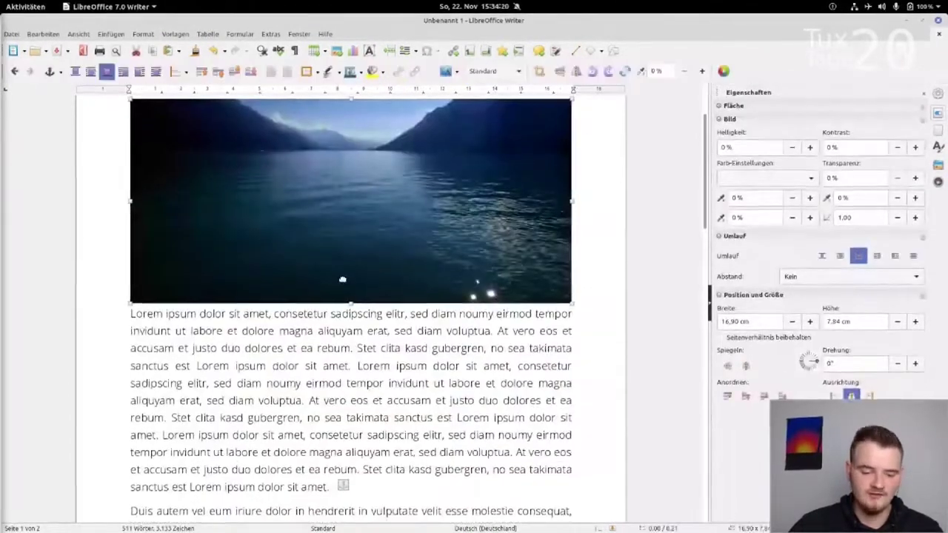
scroll(342, 279, "up", 3)
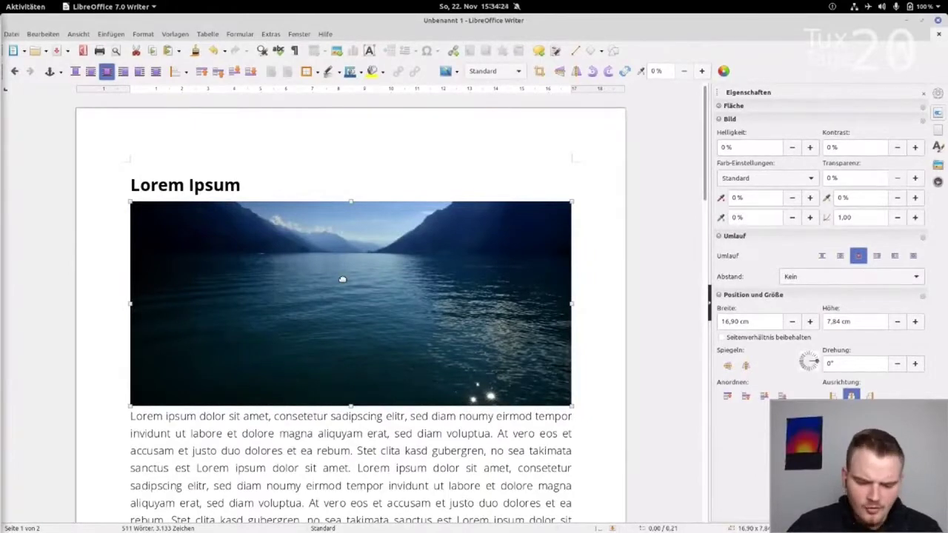
scroll(342, 280, "down", 3)
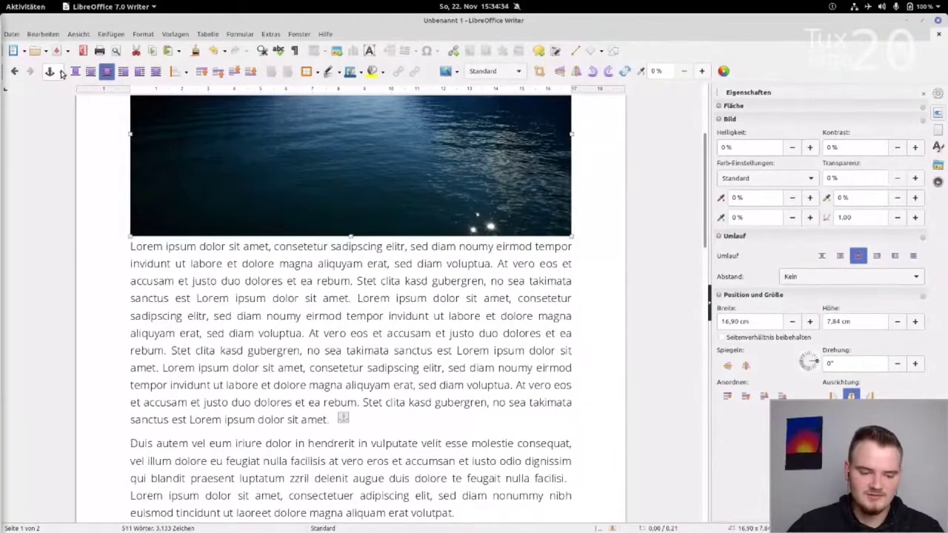
Step: Anchor the lake image to the page and move it into the middle of the first body paragraph, about 6.5 cm down the page
left_click(61, 72)
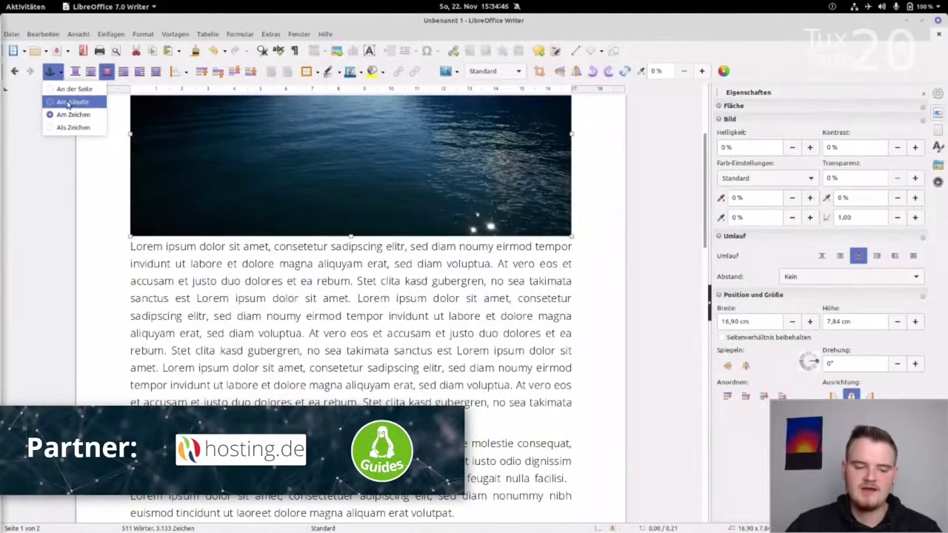
left_click(68, 105)
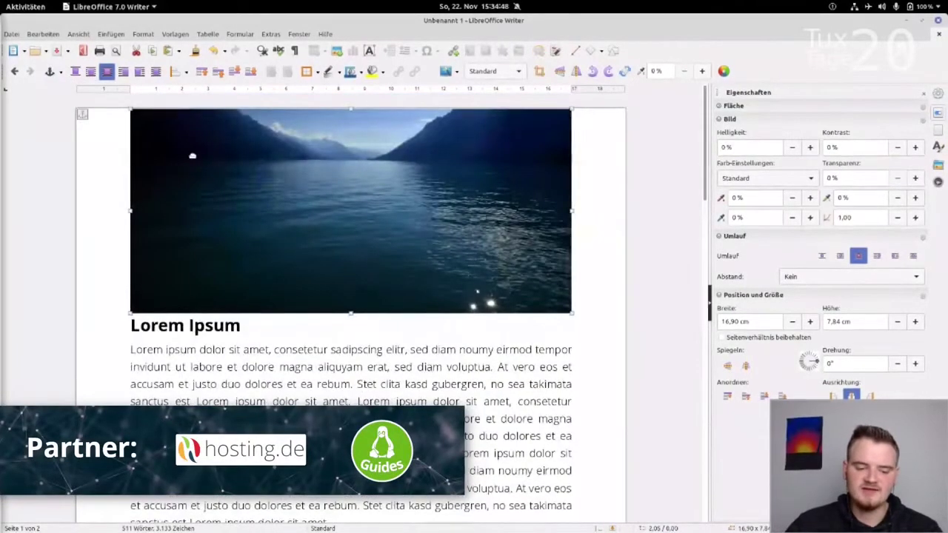
left_click_drag(192, 156, 207, 268)
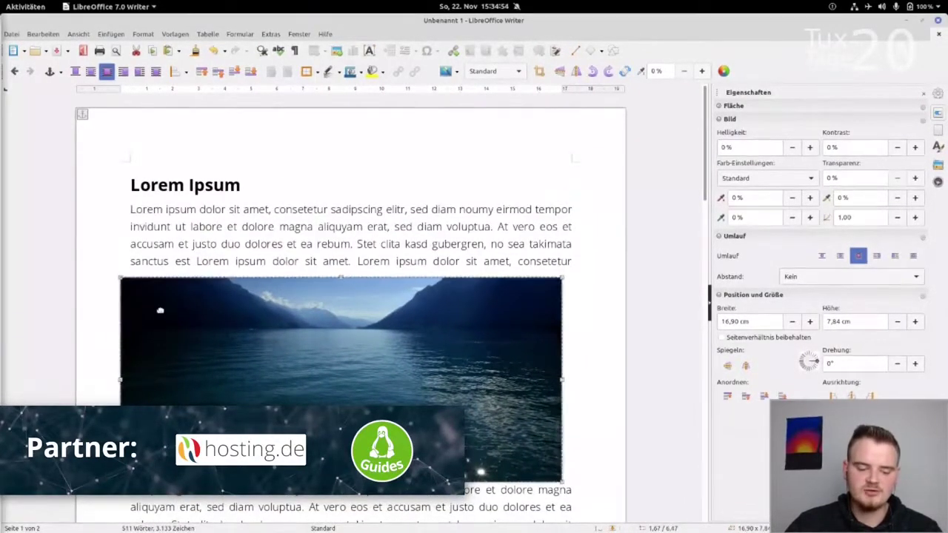
Step: Break the first body paragraph inside the word "ipsum" to test how the page-anchored image behaves when the text shifts
left_click(182, 211)
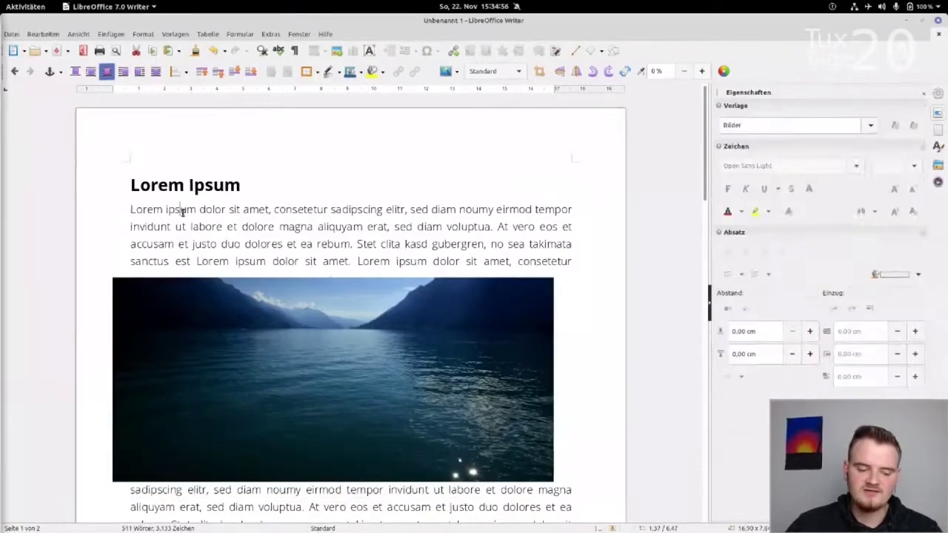
key("Return")
scroll(180, 213, "down", 3)
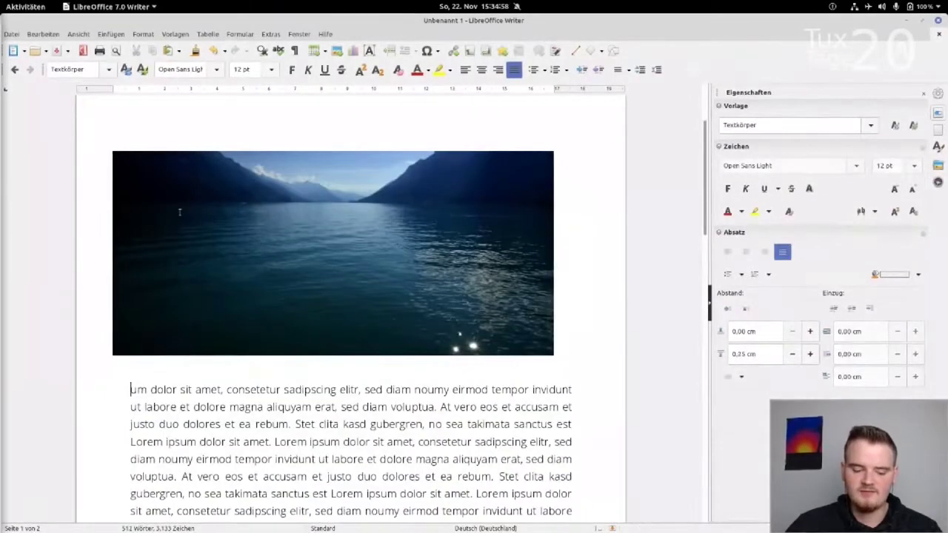
Step: Rejoin the split word "ipsum" in the first body paragraph and change the lake image's anchor to the paragraph
scroll(179, 213, "up", 3)
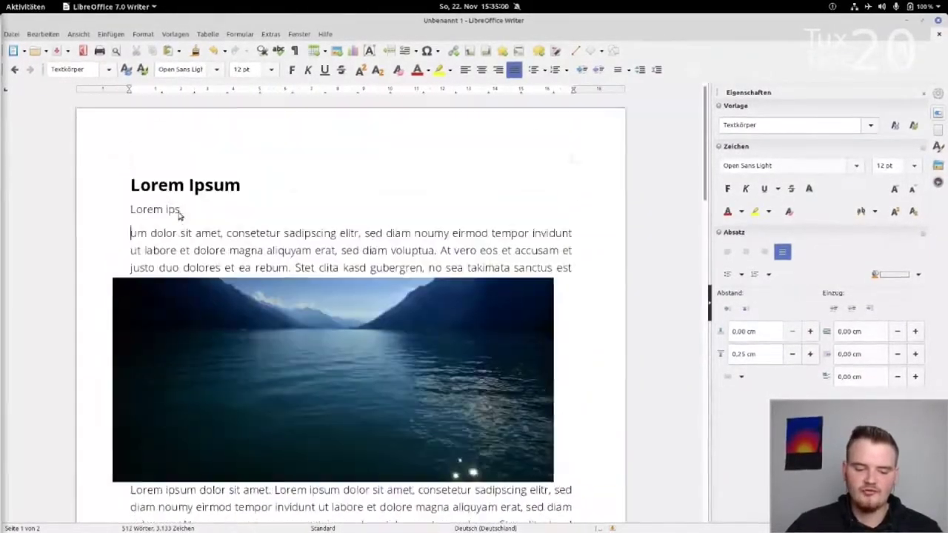
key("BackSpace")
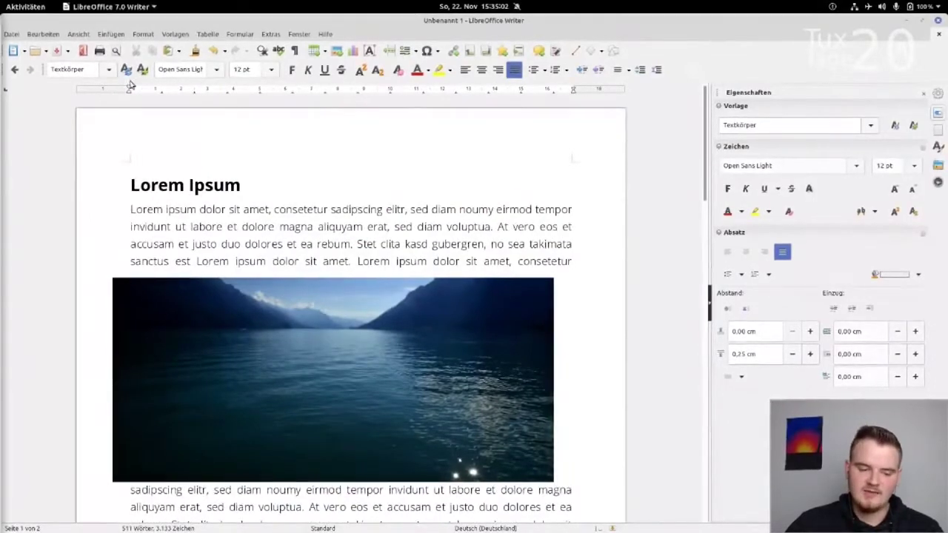
left_click(166, 291)
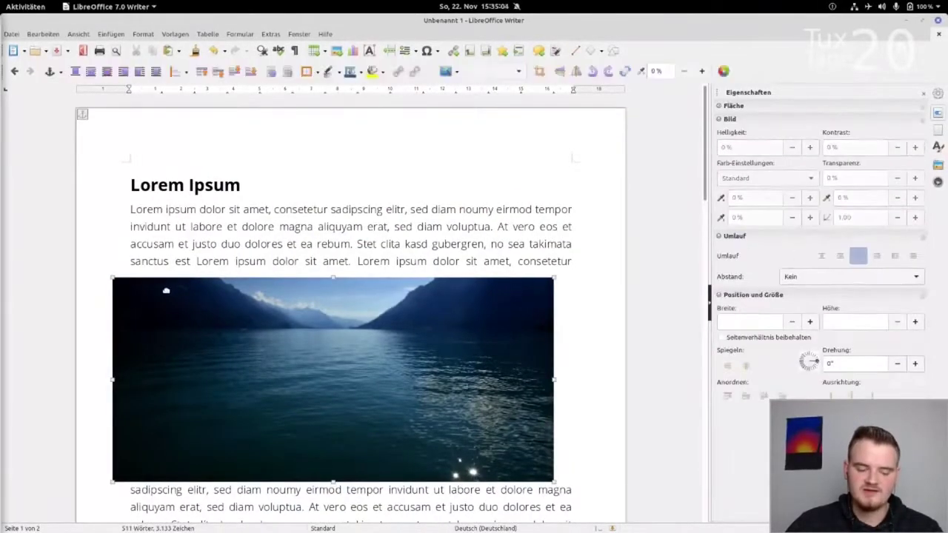
left_click(60, 72)
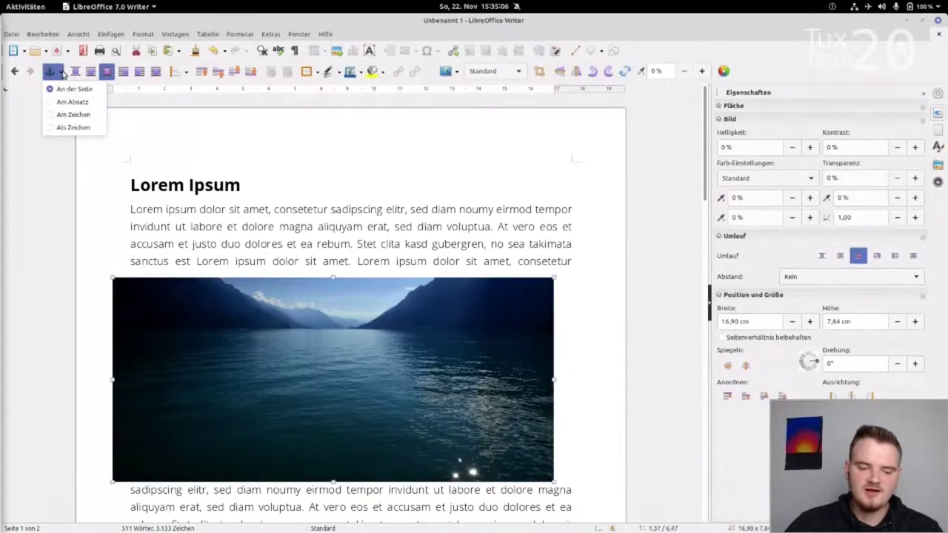
left_click(90, 102)
Step: Move the lake image between the first body paragraph and the paragraph starting with "Duis autem vel eum"
scroll(154, 226, "down", 3)
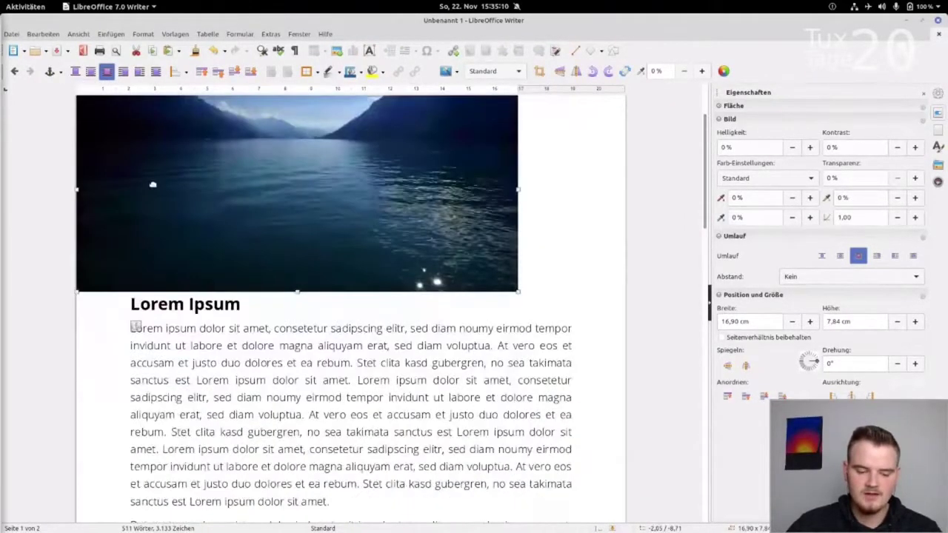
left_click_drag(158, 194, 228, 378)
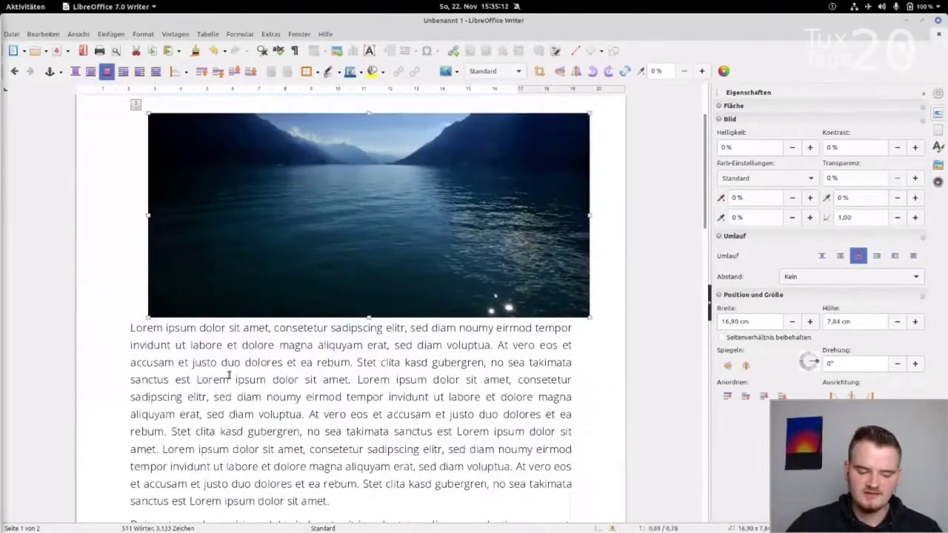
scroll(248, 206, "down", 3)
left_click_drag(246, 179, 236, 479)
scroll(250, 351, "up", 5)
scroll(251, 351, "down", 3)
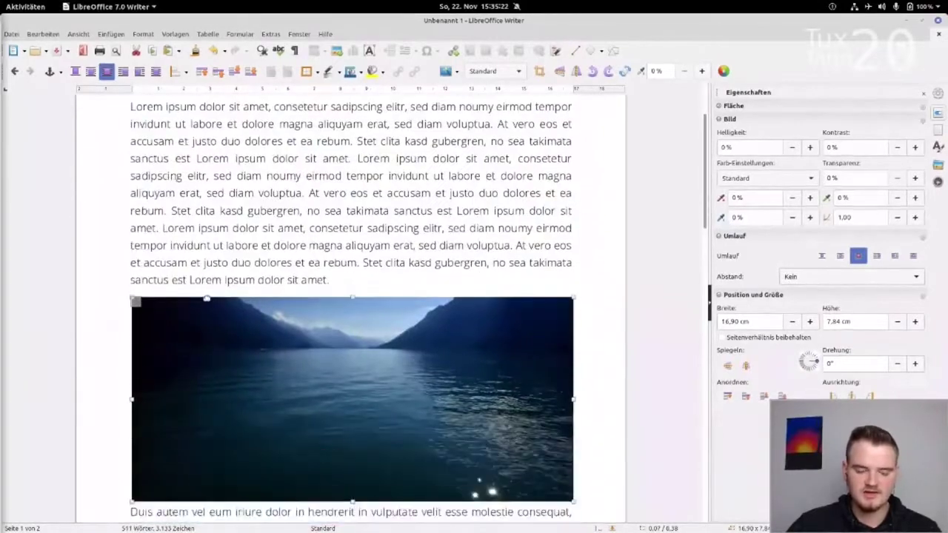
scroll(148, 311, "down", 3)
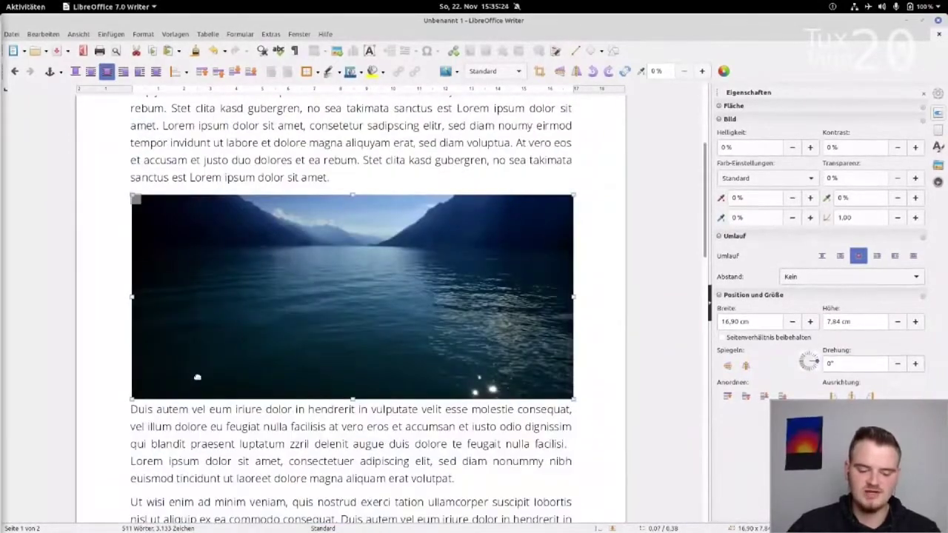
Step: Insert four paragraph breaks inside the word "dolore" in the first body paragraph to test how the paragraph-anchored image moves
scroll(245, 226, "up", 6)
left_click(245, 226)
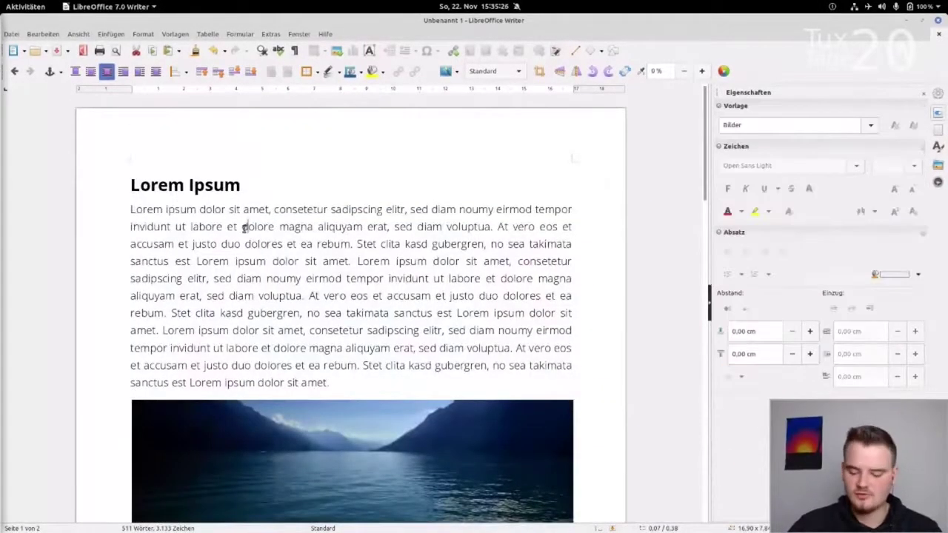
key("Return")
key("Return")
key("Return")
key("Return")
scroll(245, 227, "down", 4)
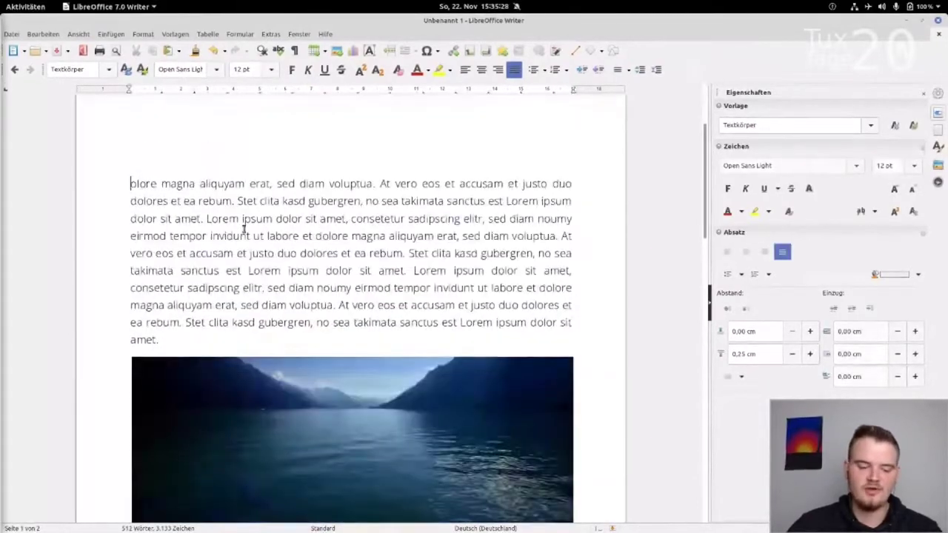
scroll(244, 228, "up", 4)
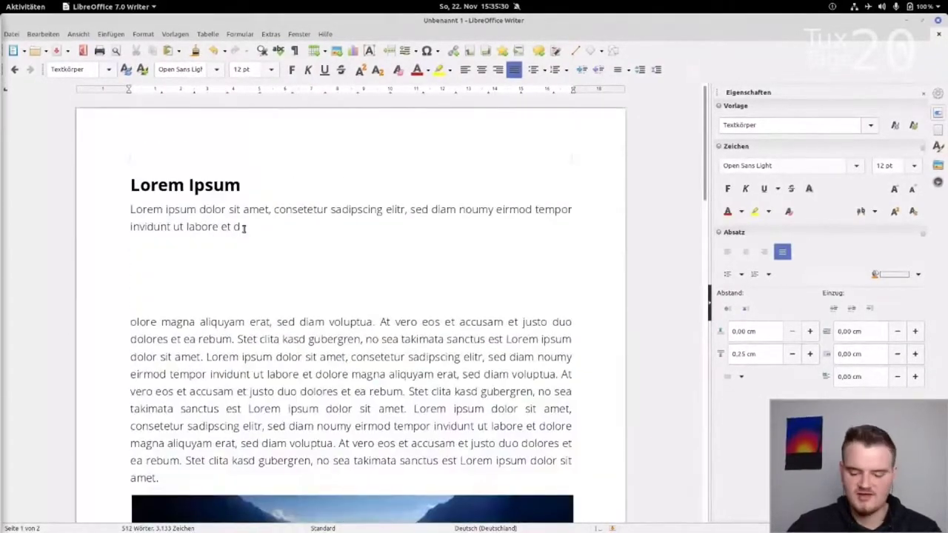
Step: Remove the four paragraph breaks so that the word "dolore" and the first body paragraph are joined again
key("BackSpace")
key("BackSpace")
key("BackSpace")
key("BackSpace")
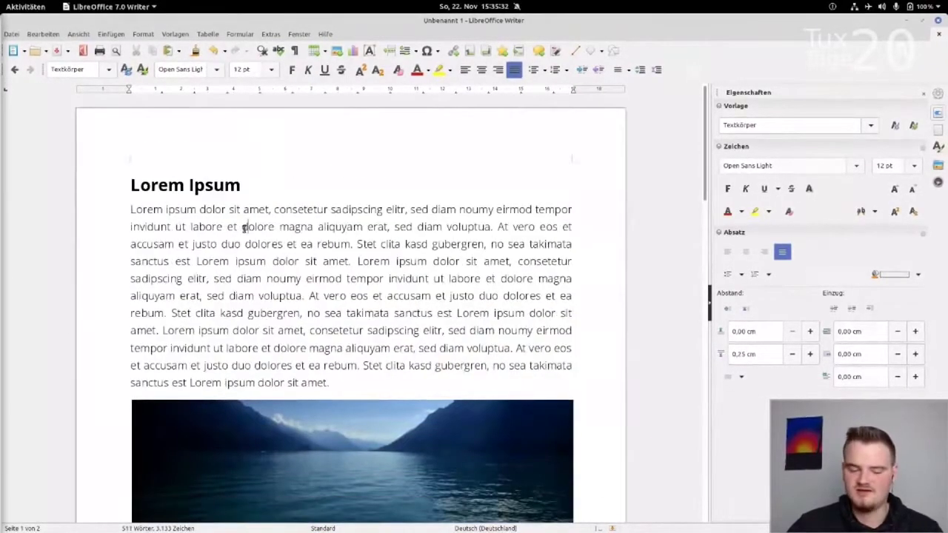
Step: Turn off text wrap for the lake image and move it up above the last line of the first body paragraph
scroll(244, 229, "down", 1)
scroll(237, 274, "down", 5)
left_click(232, 283)
scroll(237, 284, "down", 2)
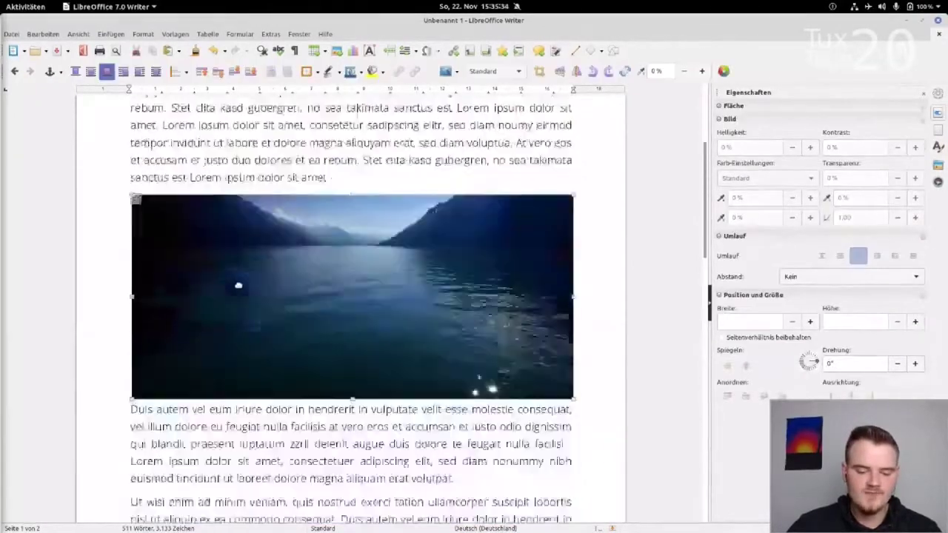
scroll(238, 285, "down", 1)
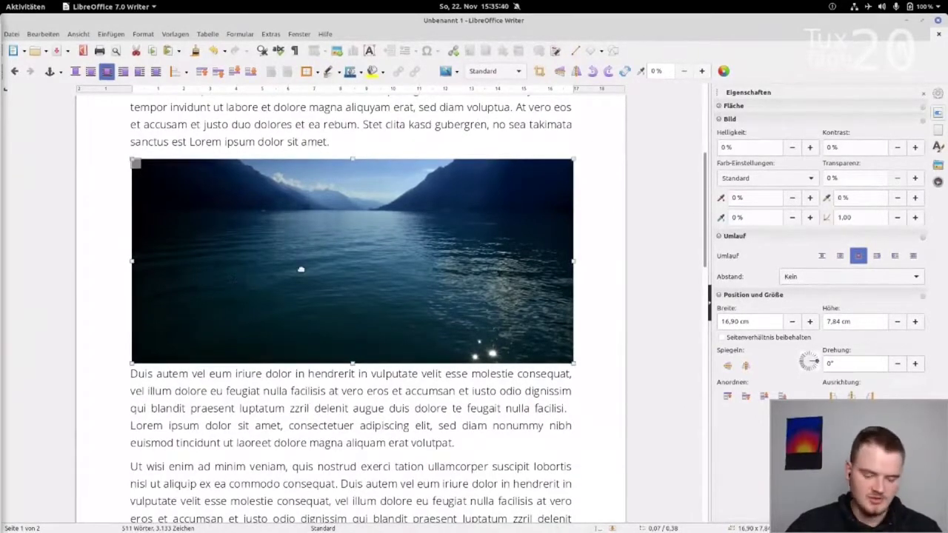
scroll(301, 269, "up", 2)
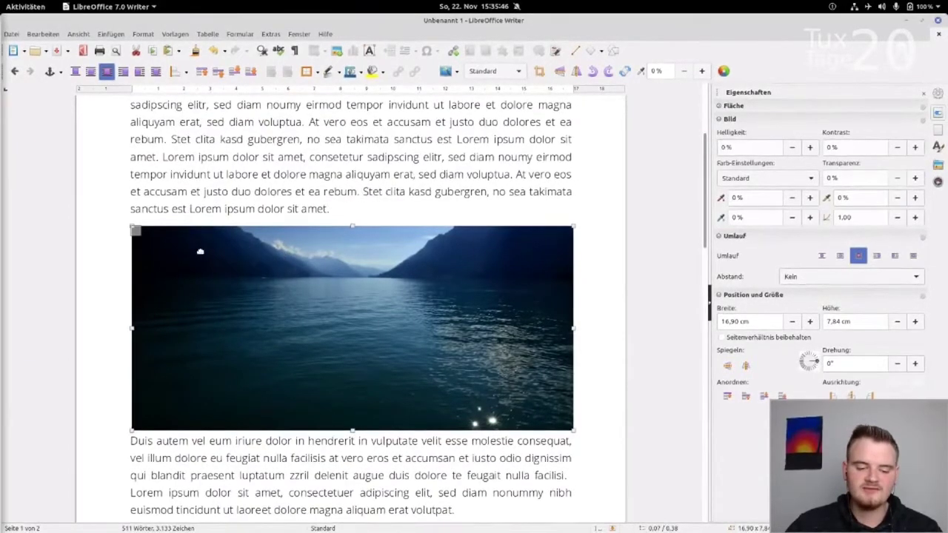
left_click(142, 210)
left_click(125, 440)
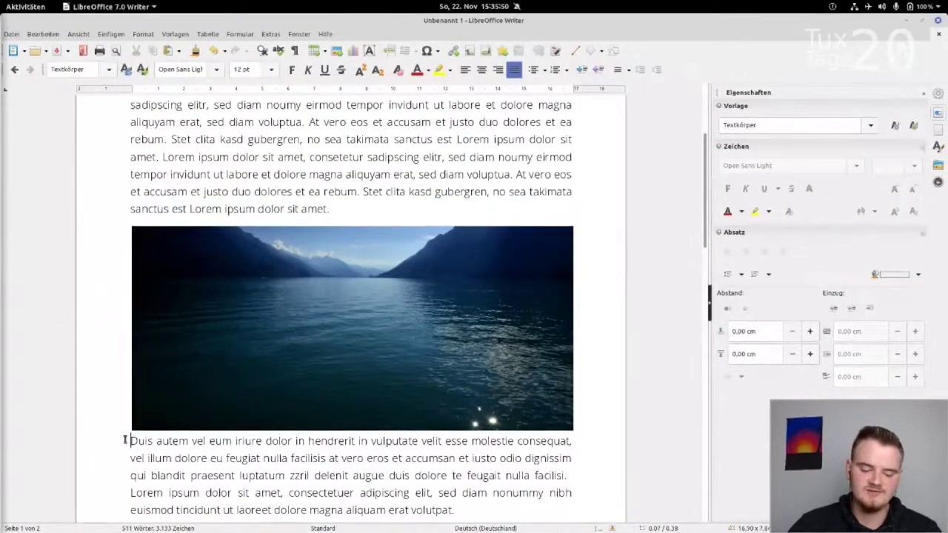
left_click_drag(125, 440, 337, 438)
left_click(304, 399)
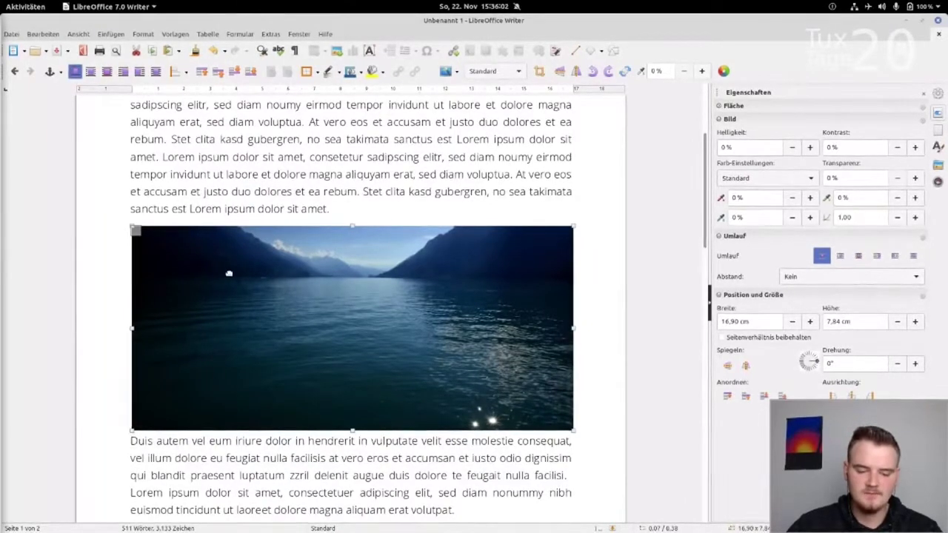
left_click_drag(229, 274, 232, 257)
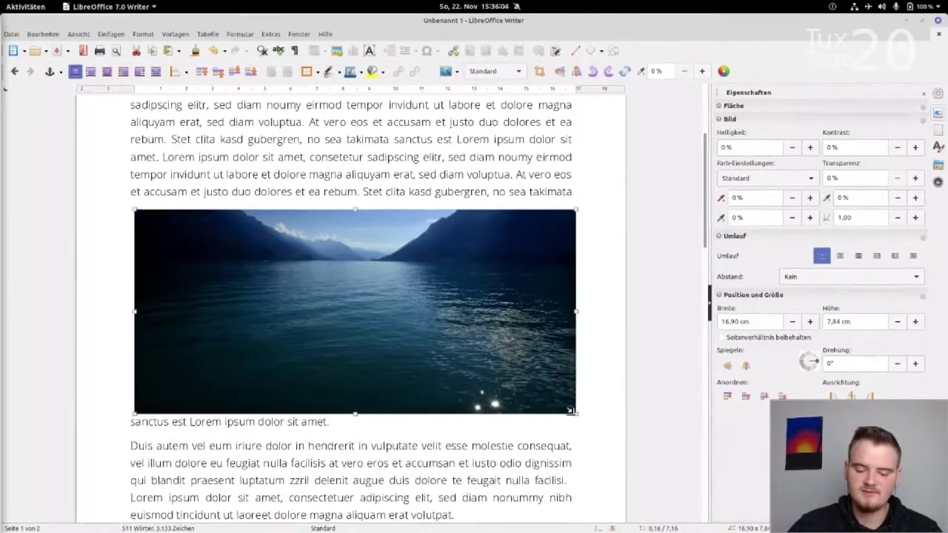
Step: Shrink the lake image to about 8.22 by 3.81 cm and move it to the middle of the text width
left_click_drag(570, 411, 349, 308)
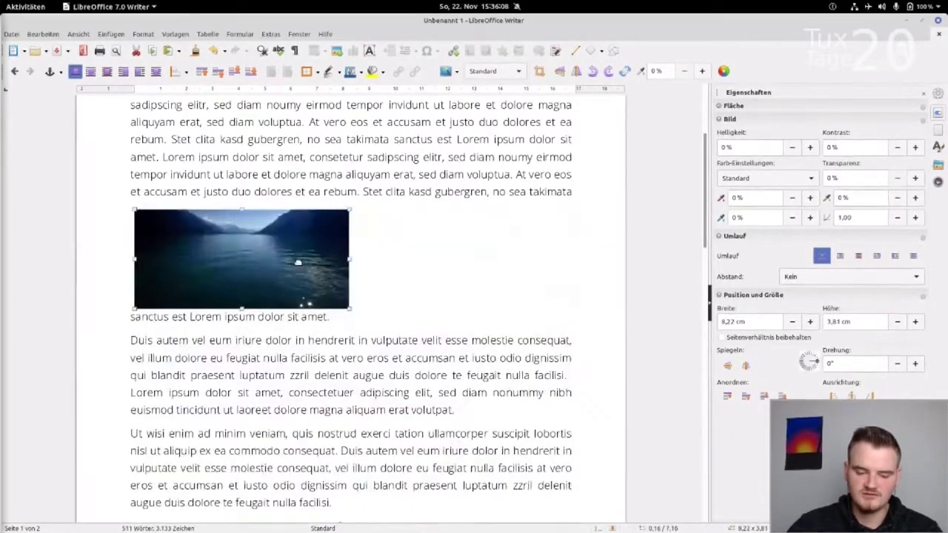
left_click_drag(298, 262, 428, 262)
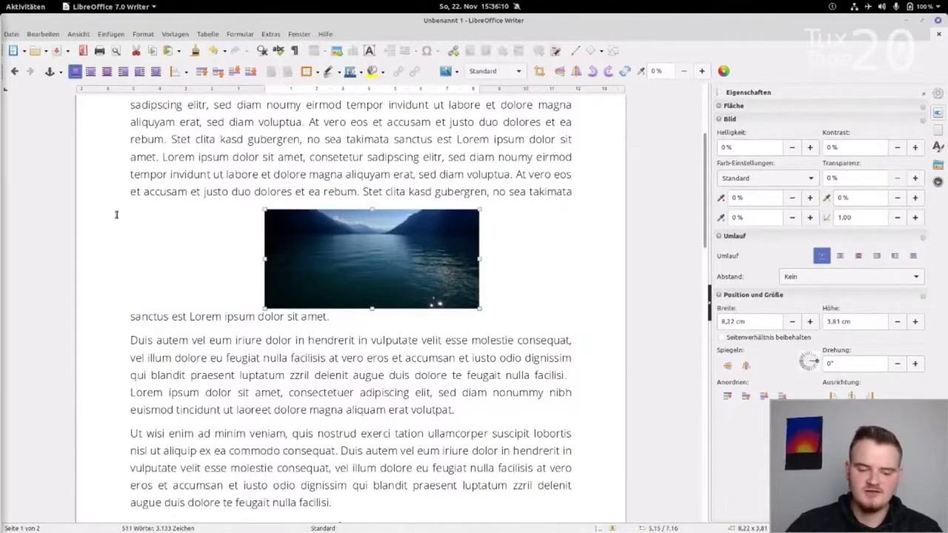
left_click_drag(328, 263, 316, 263)
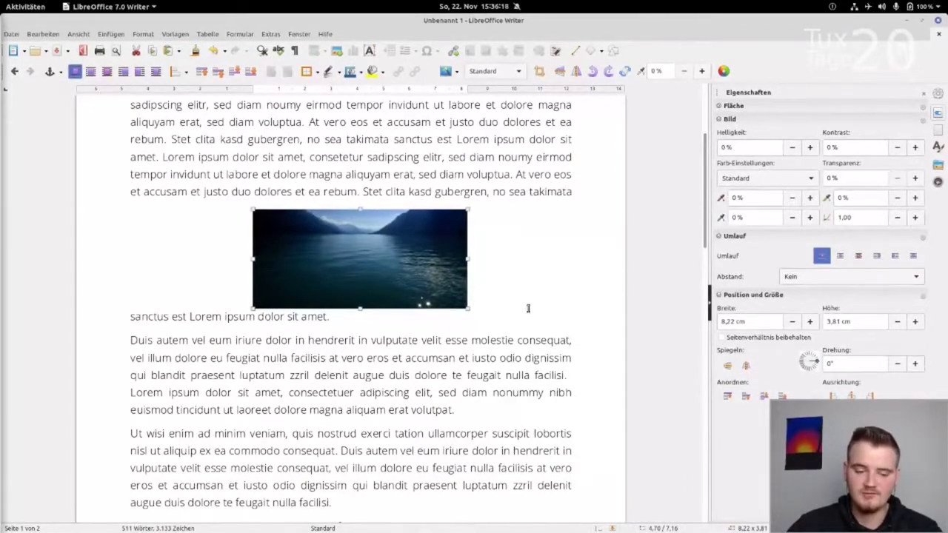
Step: Try parallel text wrap on the centred lake image and highlight the text line running on both sides of it
left_click(91, 71)
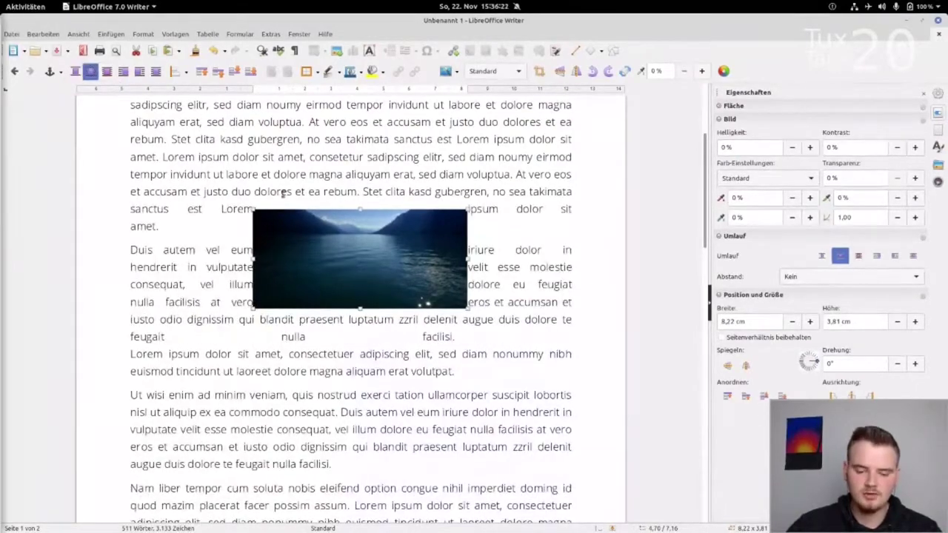
left_click_drag(127, 211, 250, 209)
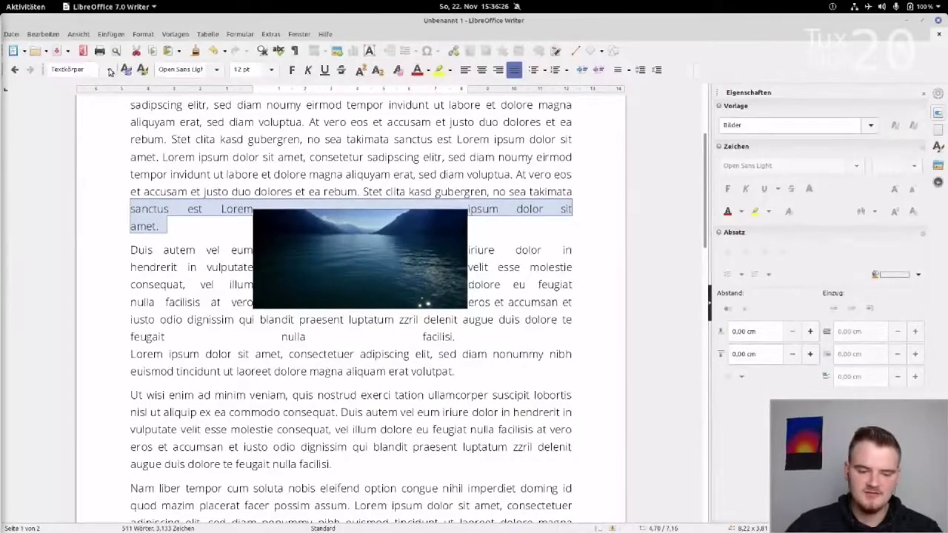
left_click(361, 232)
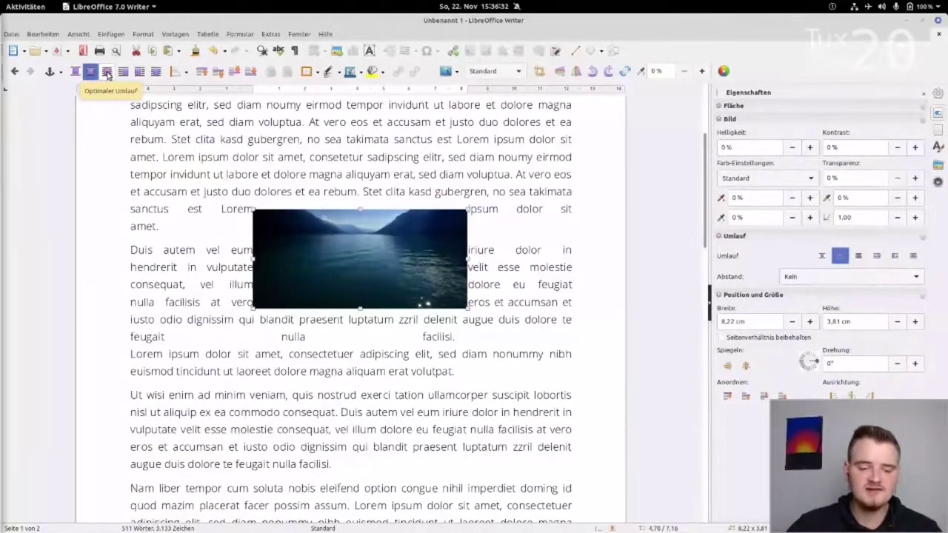
Step: Try left-side wrap with the lake image at the right margin, and right-side wrap with it moved left into the "Duis autem" paragraph
left_click(124, 71)
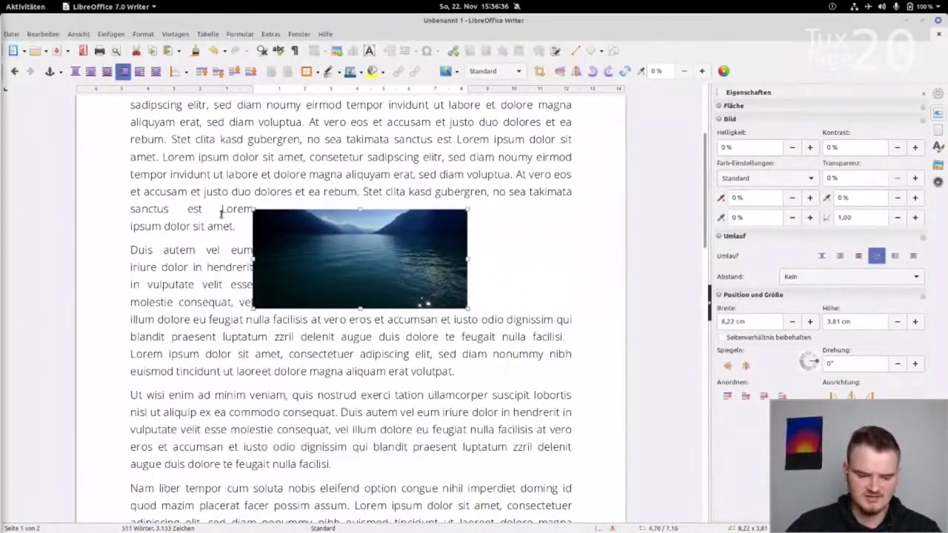
left_click_drag(362, 265, 467, 264)
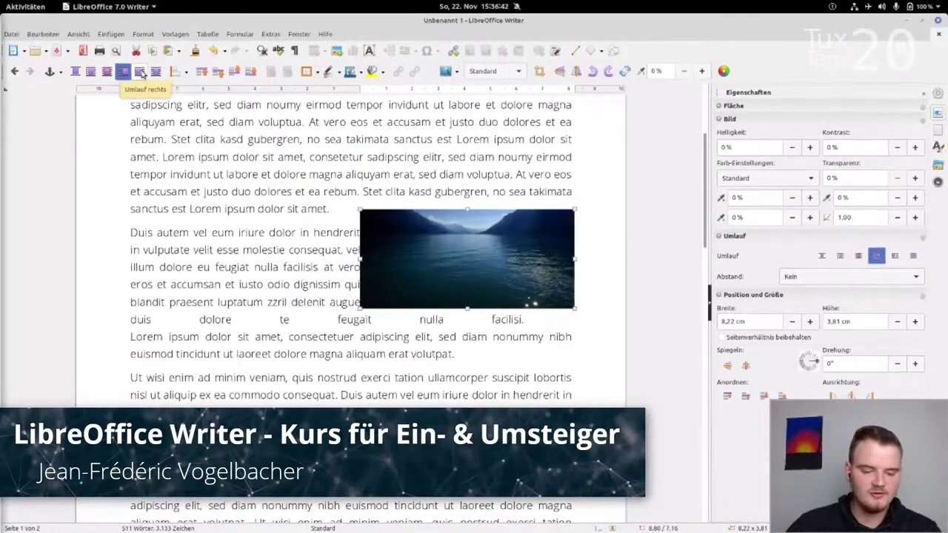
left_click(140, 72)
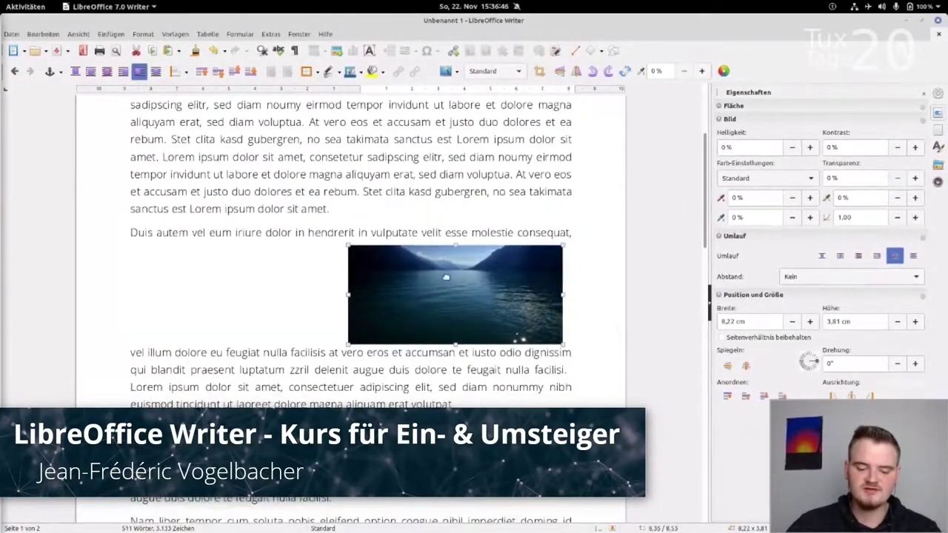
left_click_drag(445, 280, 326, 265)
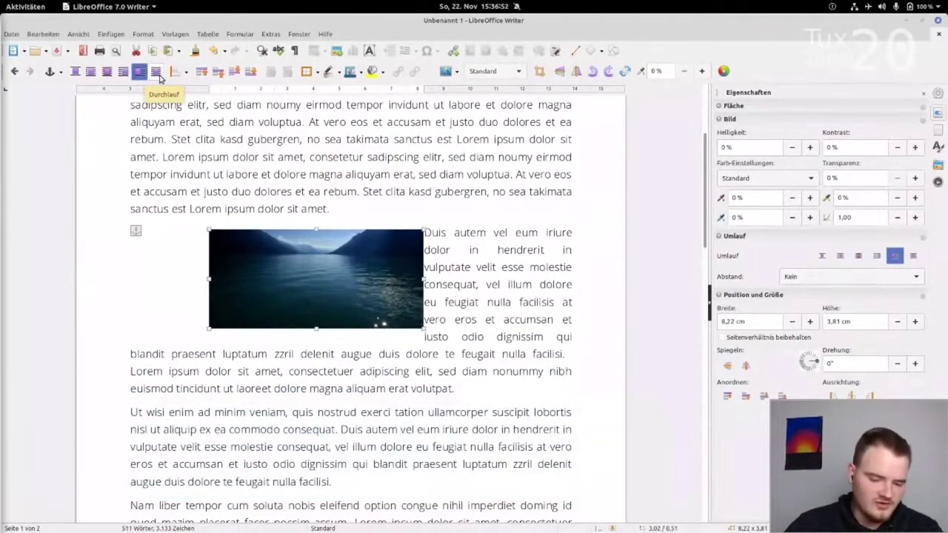
Step: Try the wrap-through option (Durchlauf) on the lake image and move it around over the "Duis autem" paragraph
left_click(156, 71)
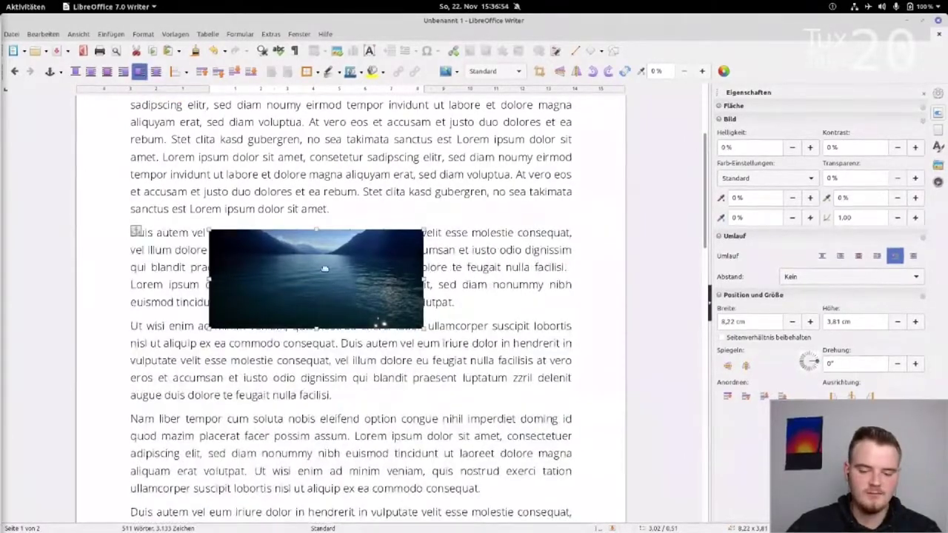
left_click_drag(319, 276, 332, 309)
left_click_drag(356, 344, 337, 272)
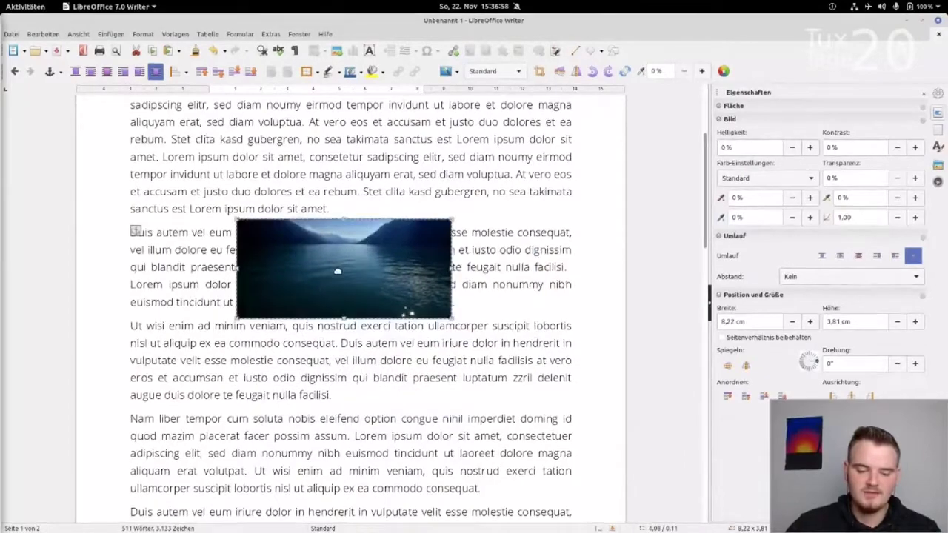
Step: Set the lake image's wrap to left and move it to the right margin beside the "Duis autem" paragraph, highlighting "qui" at its edge
left_click(123, 72)
left_click_drag(302, 270, 428, 265)
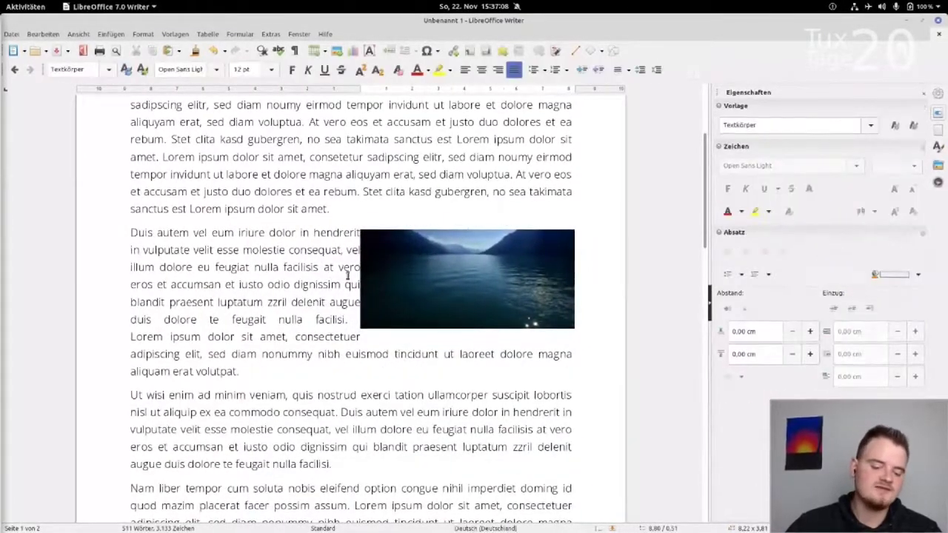
left_click_drag(344, 284, 363, 282)
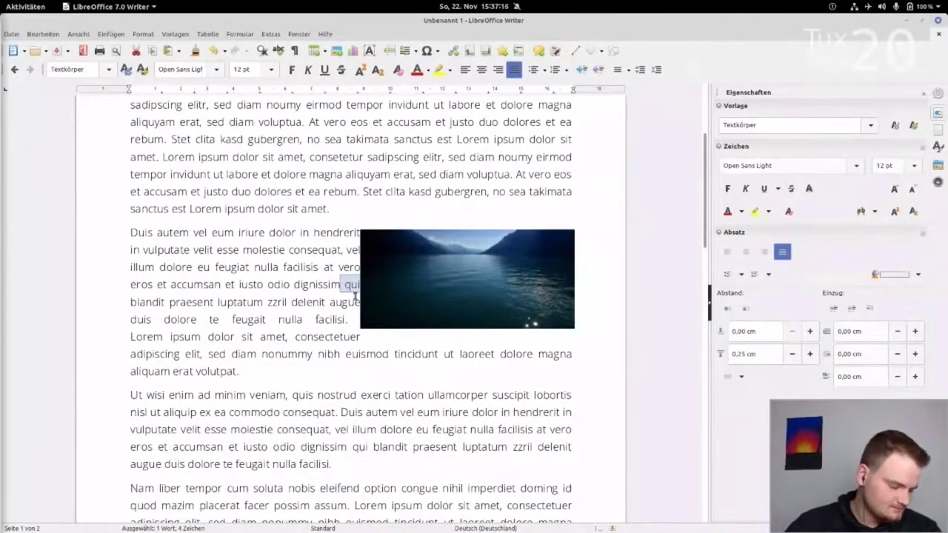
Step: Open the lake image's properties and examine the position, options, wrap, hyperlink, mirroring, rotation and cropping settings
right_click(454, 251)
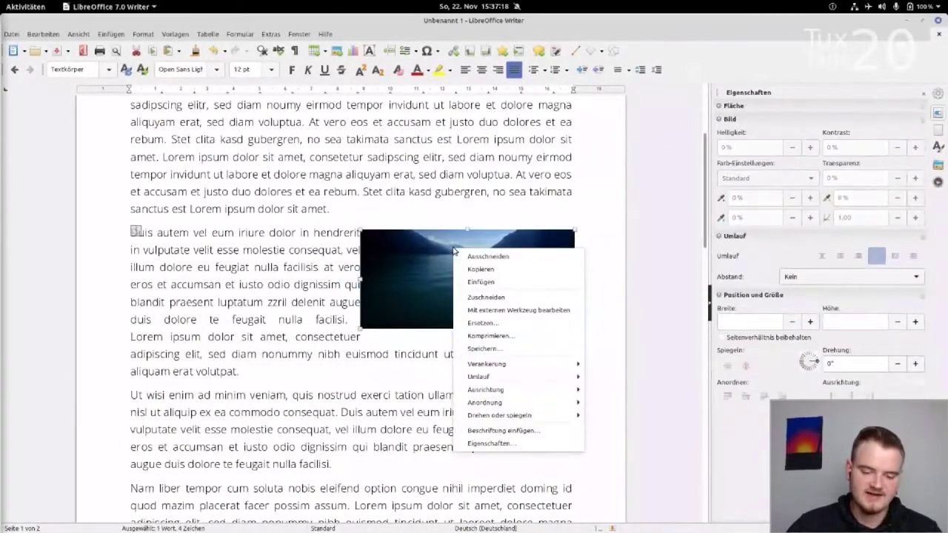
left_click(523, 444)
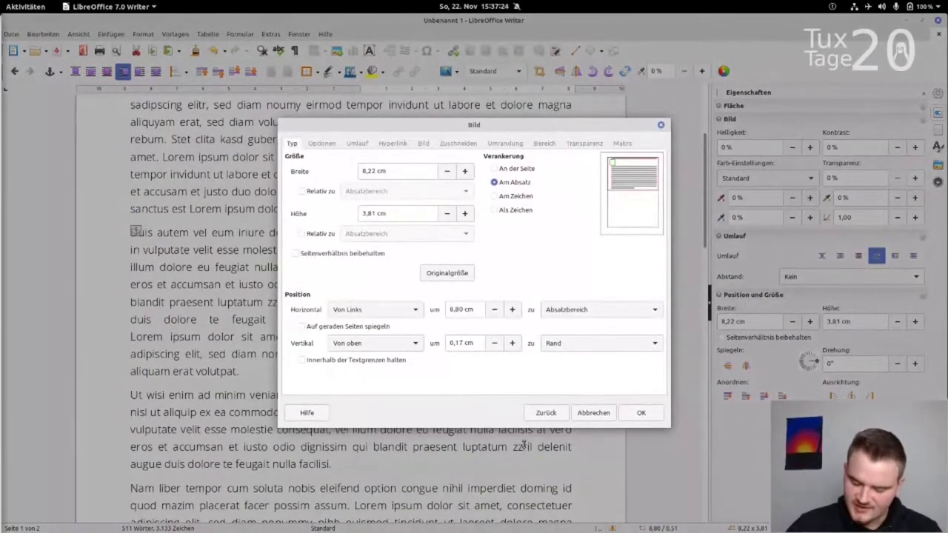
left_click(333, 143)
left_click(377, 144)
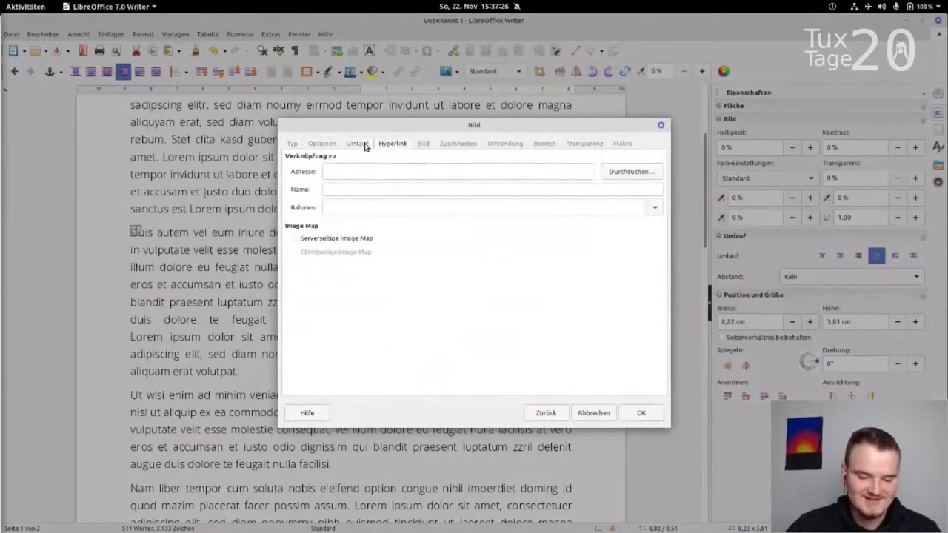
left_click(363, 145)
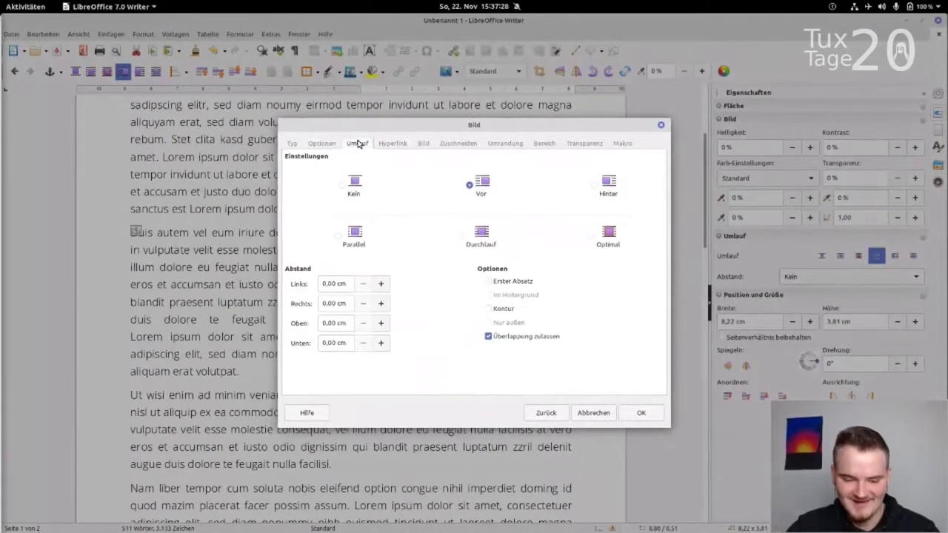
left_click(392, 143)
left_click(423, 143)
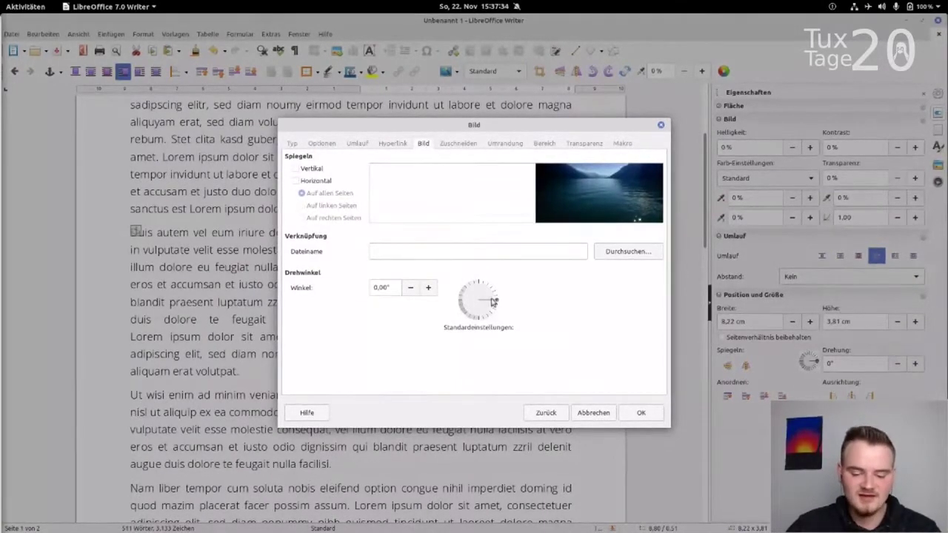
left_click(479, 145)
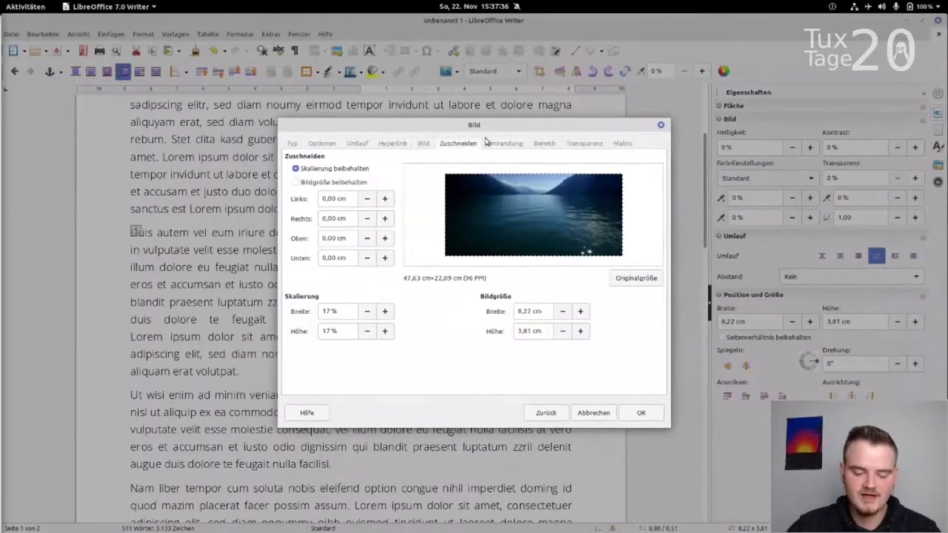
Step: Try an inner border spacing of 0,10 cm on all four sides of the lake image
left_click(499, 145)
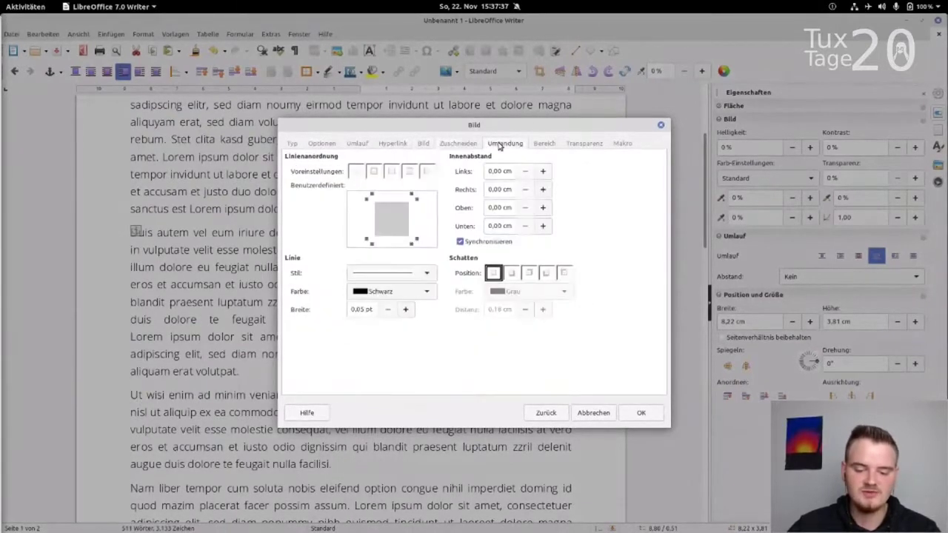
left_click(541, 171)
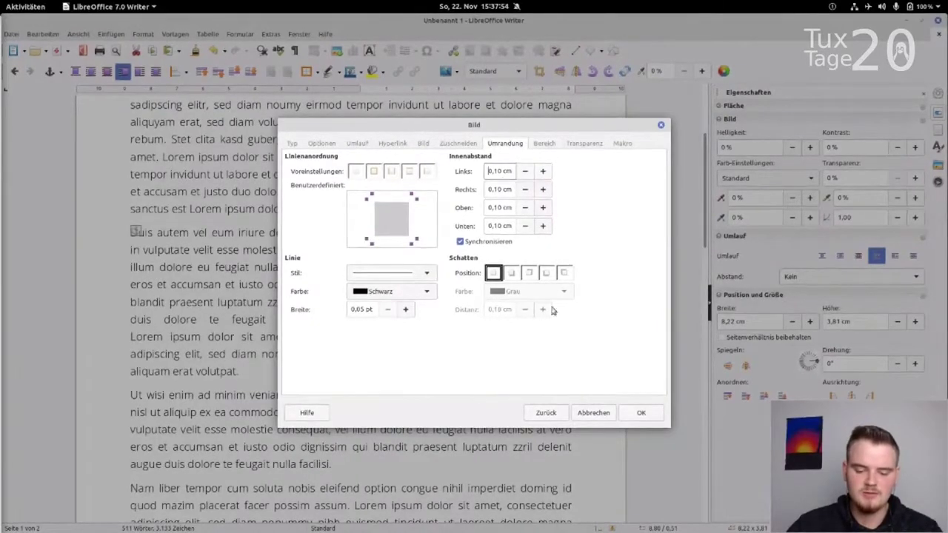
left_click(642, 413)
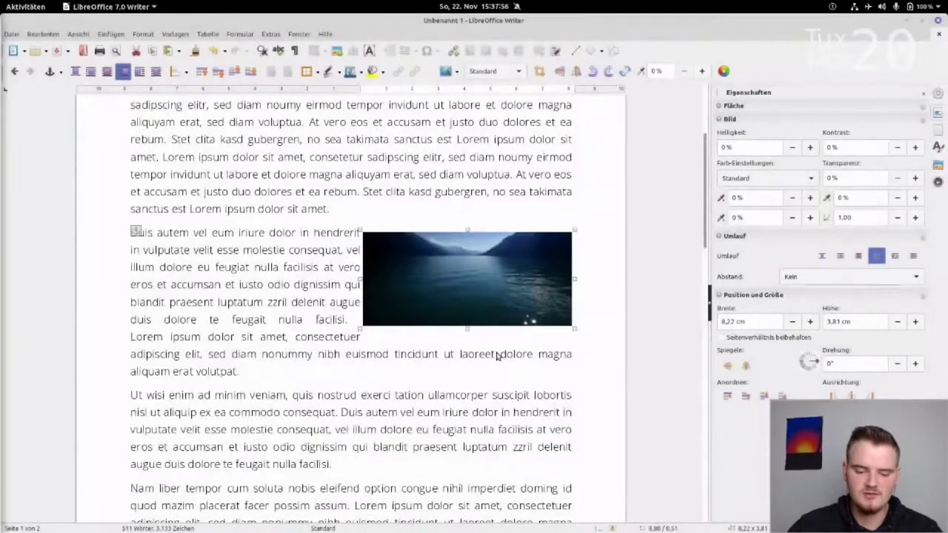
Step: Reopen the lake image's properties and examine the area fill, transparency and macro settings
right_click(464, 291)
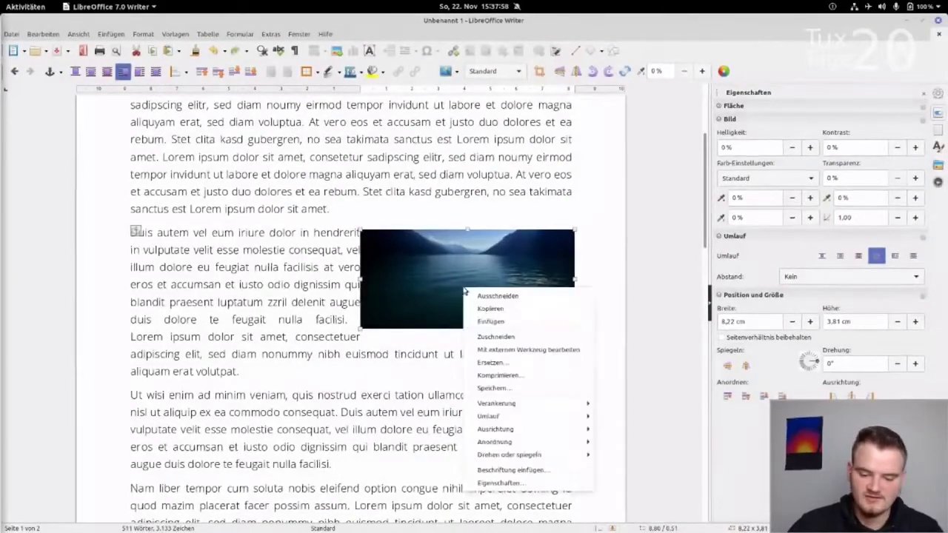
left_click(499, 482)
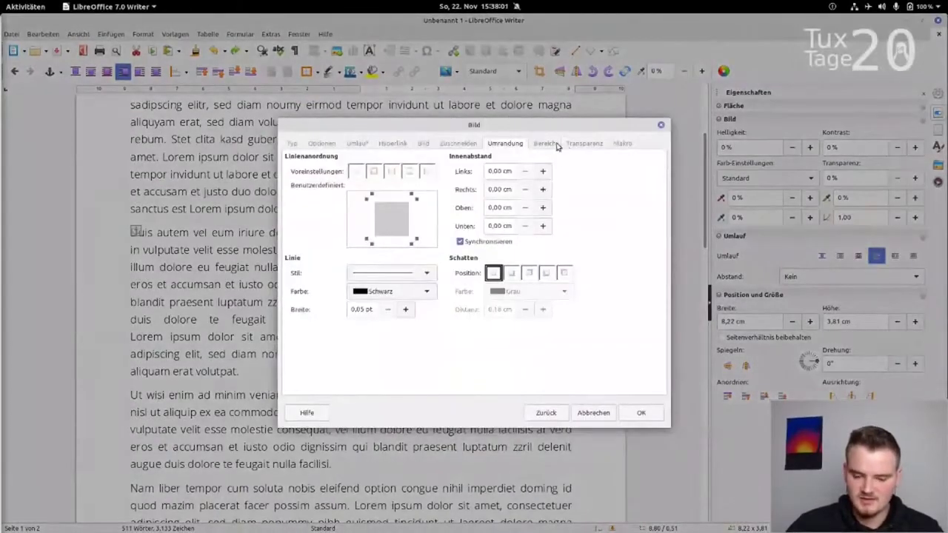
left_click(555, 145)
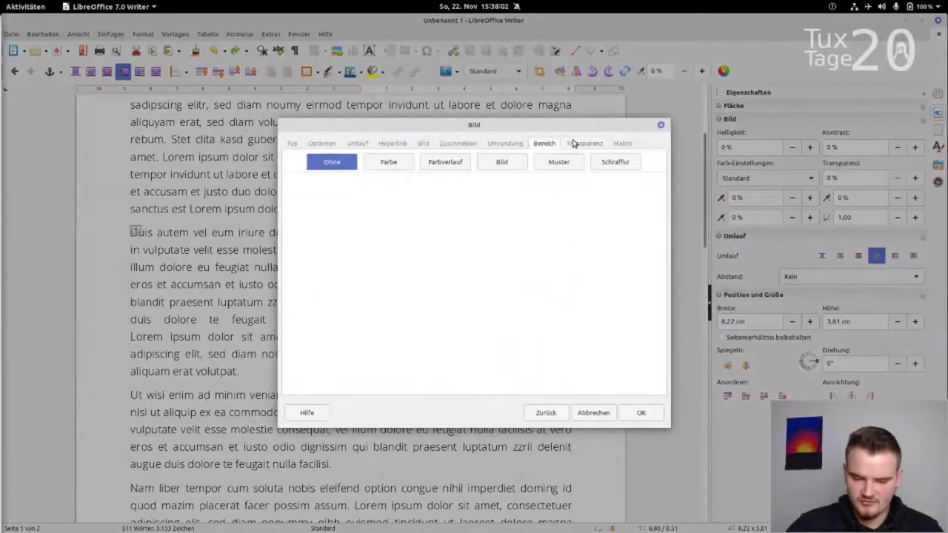
left_click(576, 143)
left_click(620, 144)
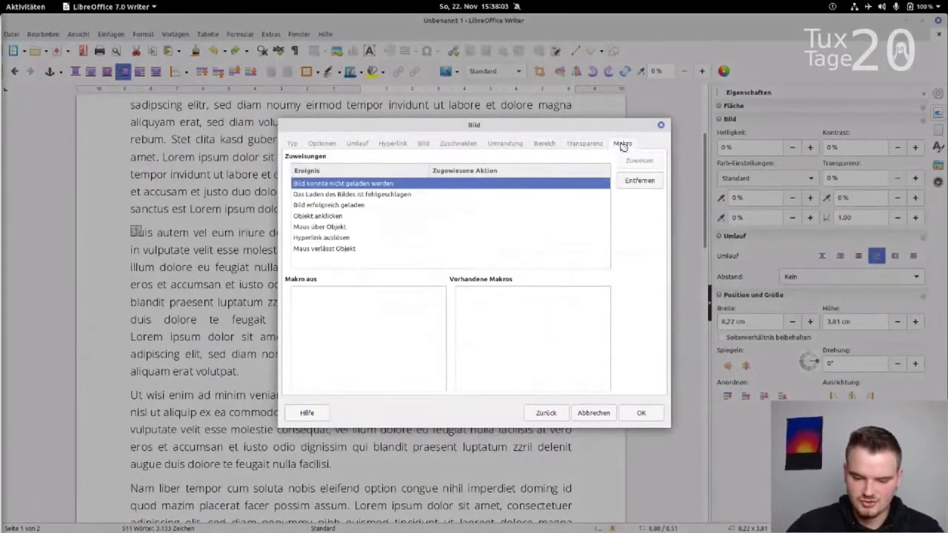
Step: Try a wrap spacing of 0,10 cm between the text and the lake image's left edge
left_click(295, 144)
left_click(354, 146)
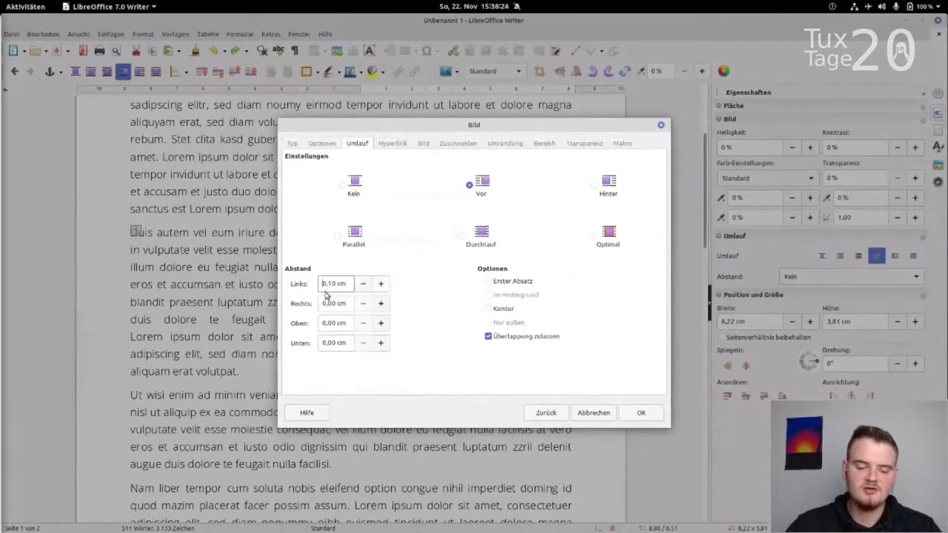
left_click(638, 413)
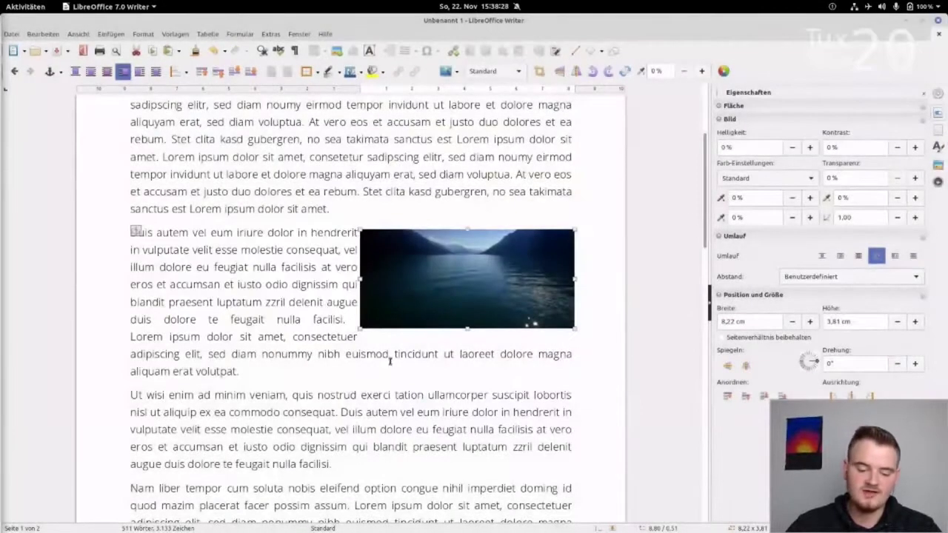
left_click(308, 267)
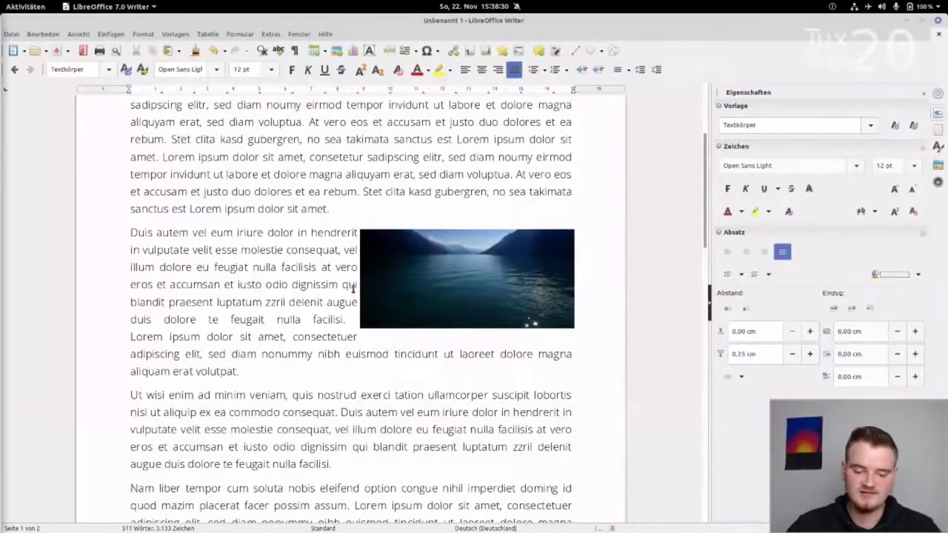
Step: Set the lake image's wrap spacing on the left side to 0,20 cm
right_click(396, 273)
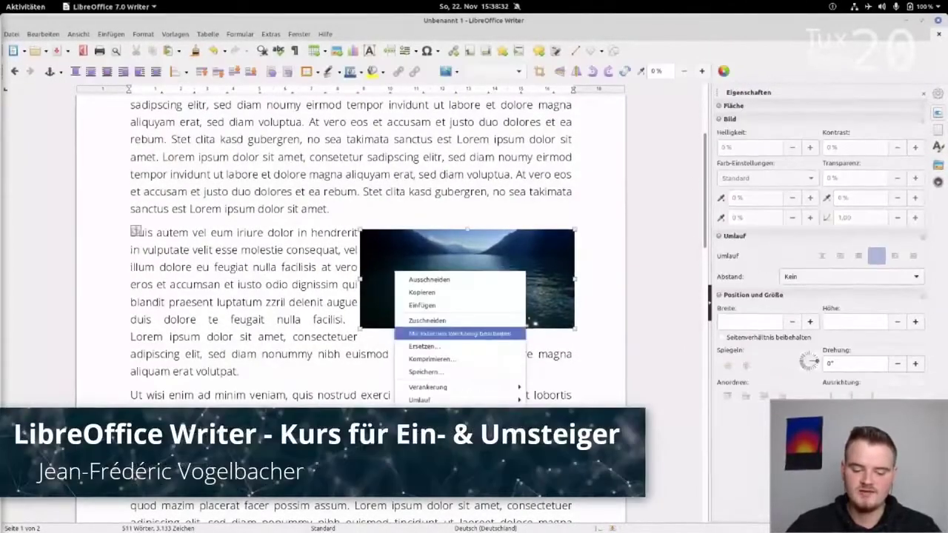
left_click(429, 444)
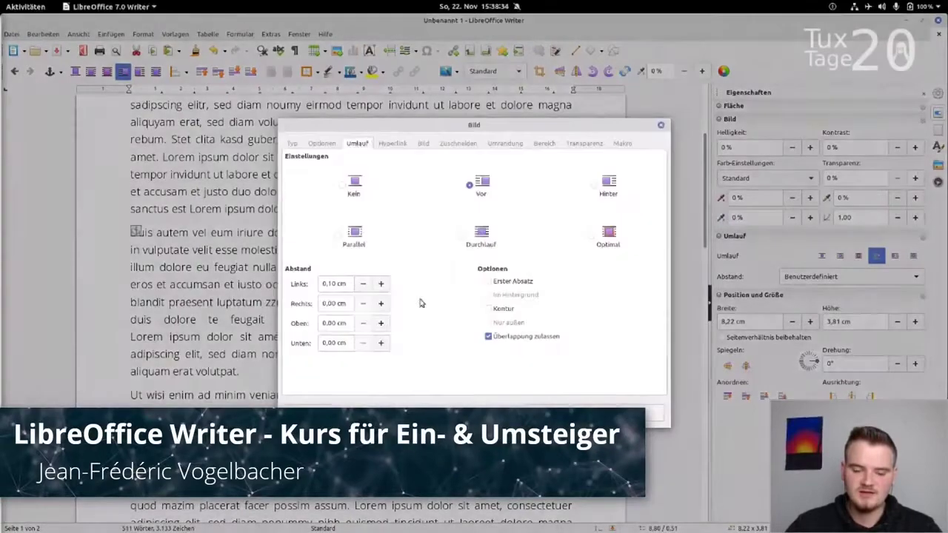
left_click(381, 284)
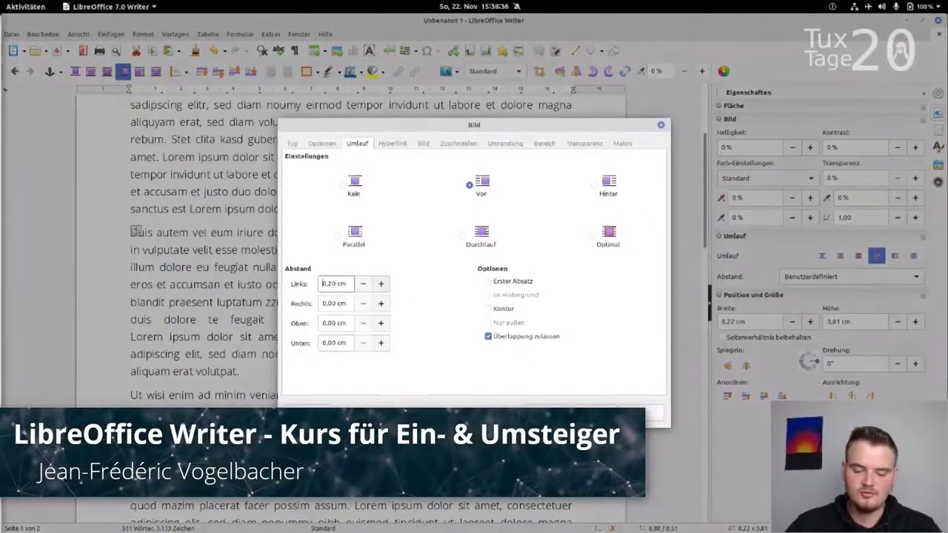
left_click(638, 414)
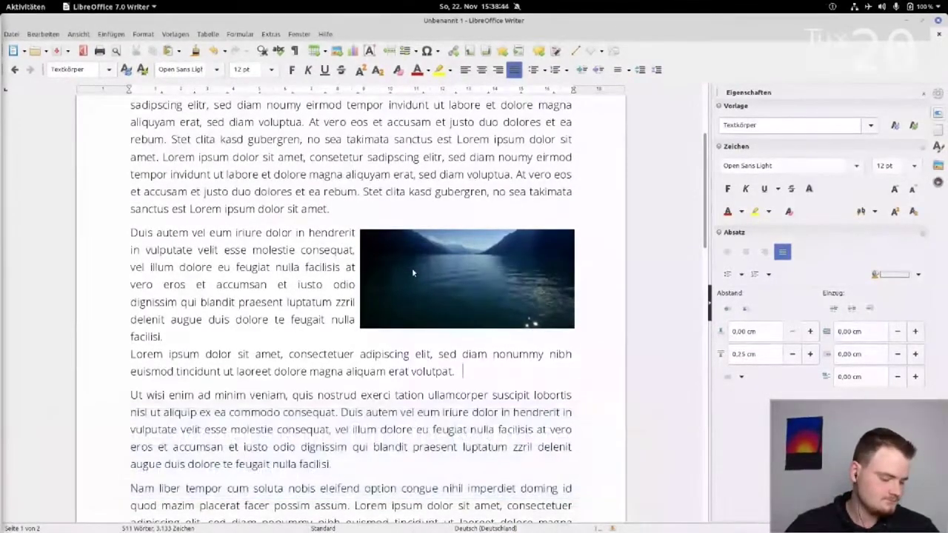
Step: Crop the lake image from its right edge to a width of about 6,5 cm and deselect it
right_click(413, 273)
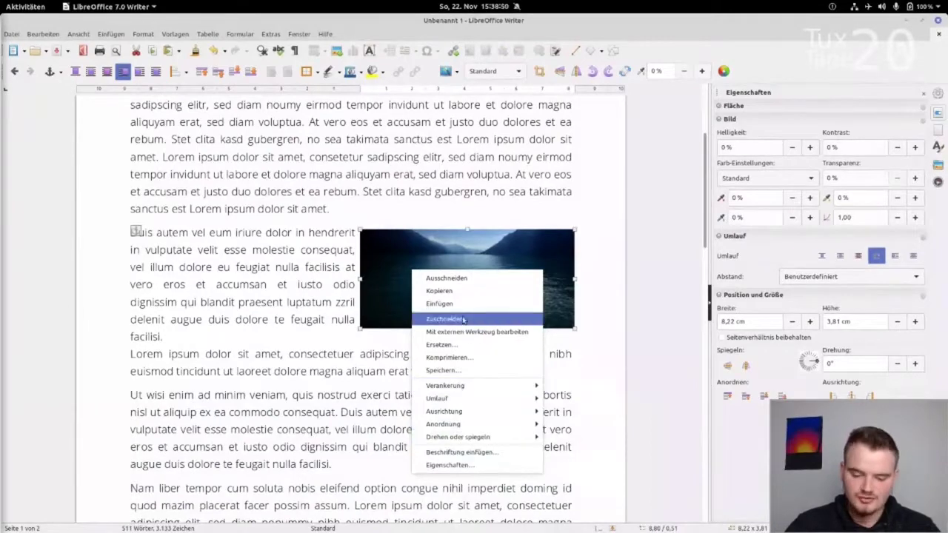
left_click(596, 309)
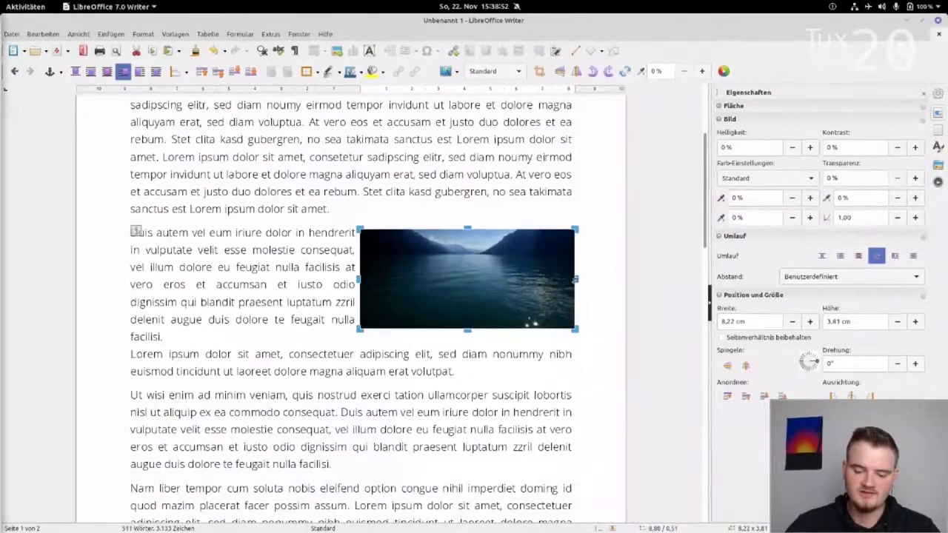
left_click_drag(576, 278, 530, 278)
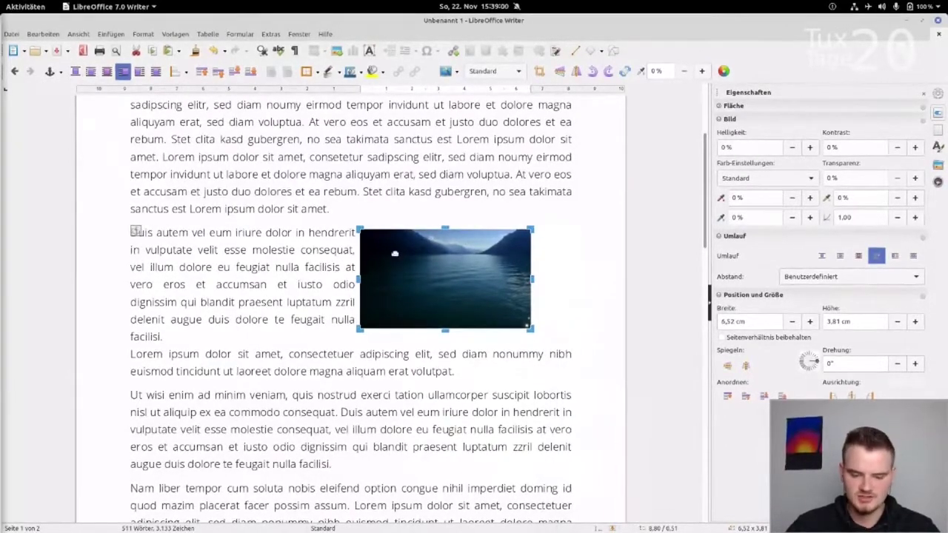
left_click(580, 264)
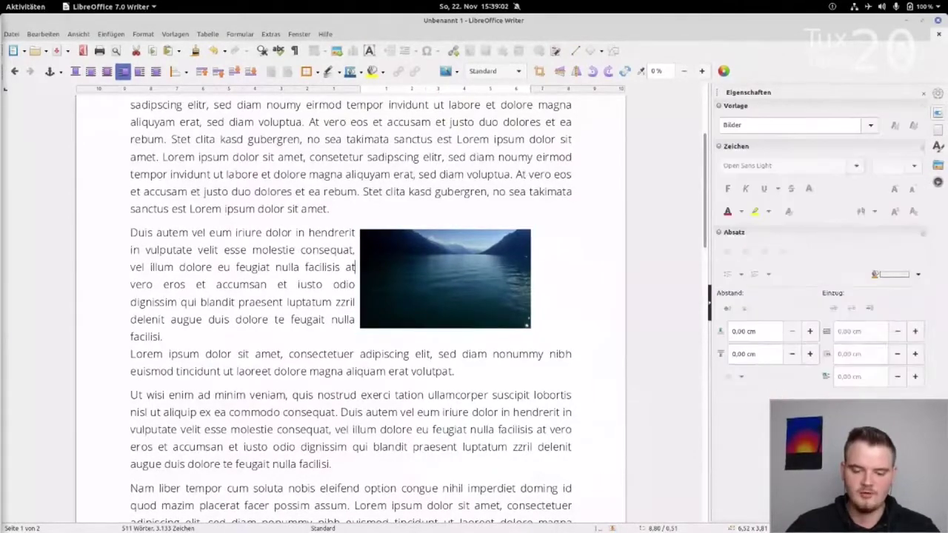
Step: Move the cropped lake image past the right text margin beside the "Duis autem" paragraph and align it right
left_click(448, 263)
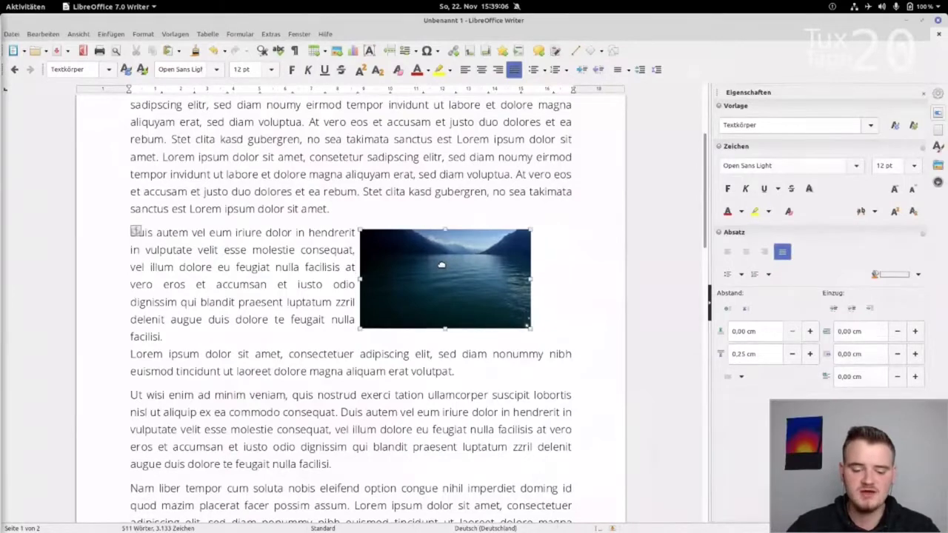
left_click_drag(442, 265, 481, 265)
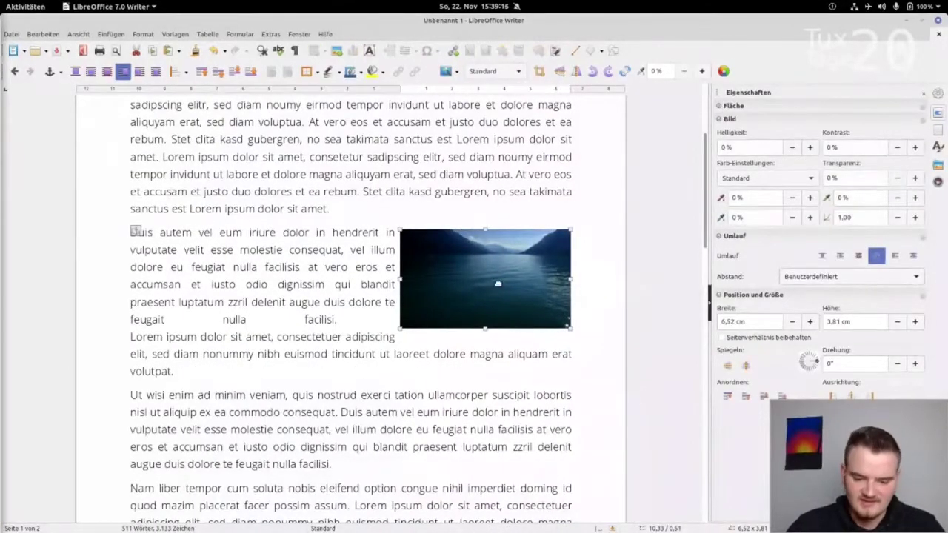
left_click_drag(498, 284, 555, 256)
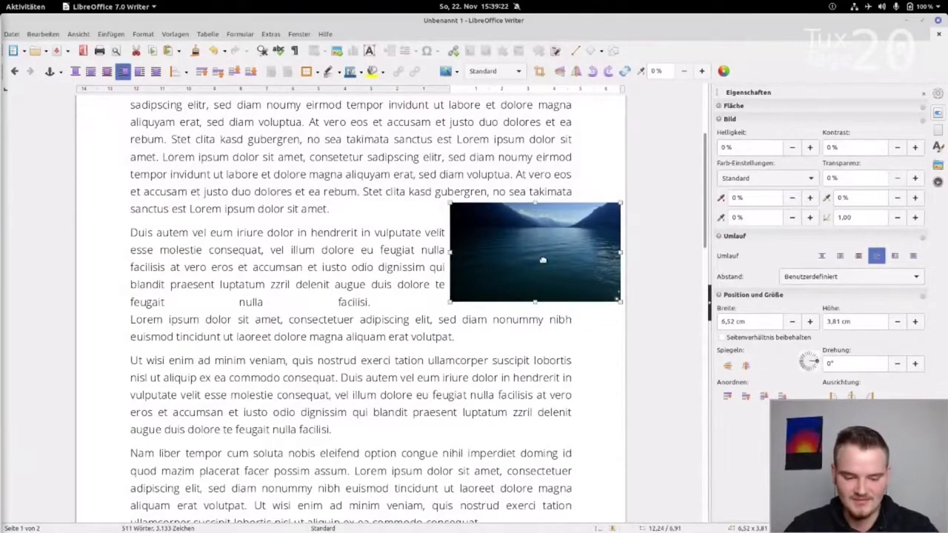
left_click_drag(546, 258, 548, 256)
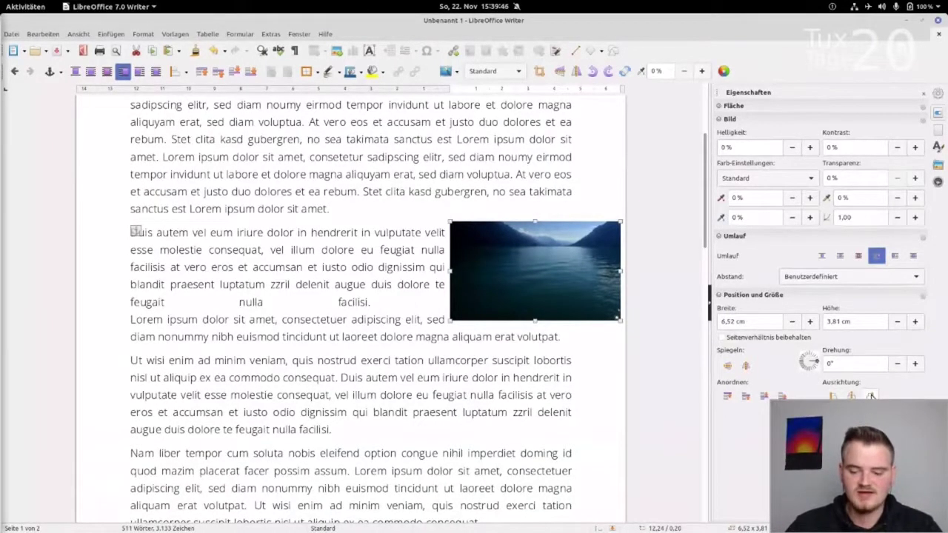
left_click(871, 397)
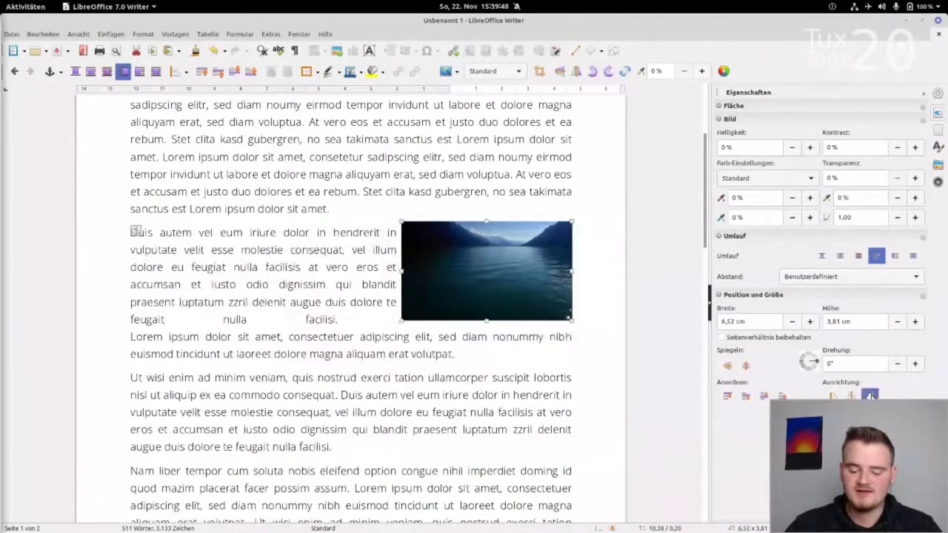